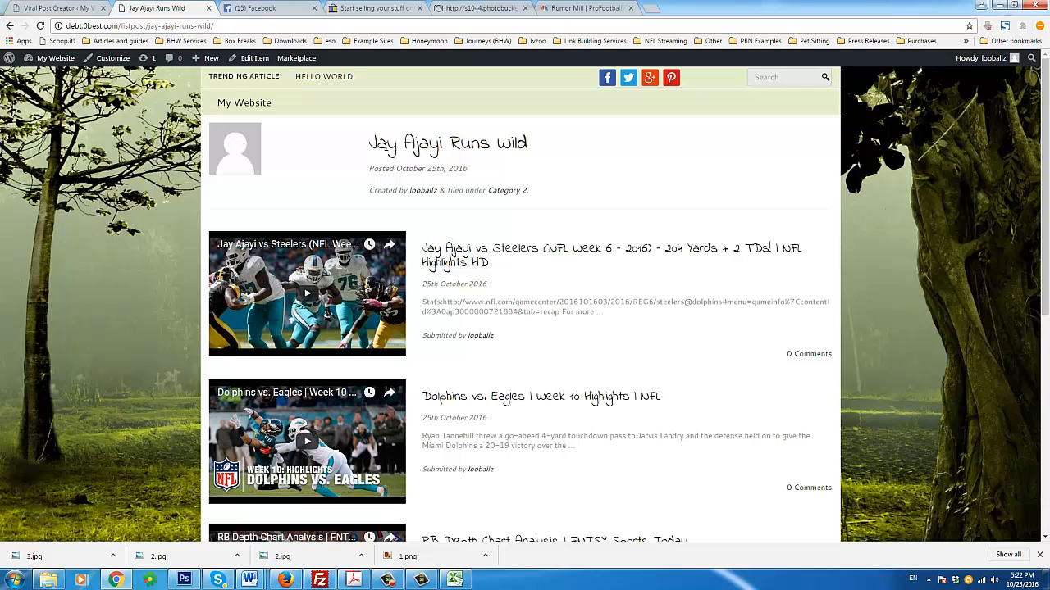
Review the title of the "Jay Ajayi Runs Wild" post and return to the Viral Post Creator page
mouse_move(369, 143)
left_mouse_down()
mouse_move(532, 146)
mouse_move(368, 145)
left_mouse_up()
left_click(528, 149)
left_click(365, 172)
left_click(51, 9)
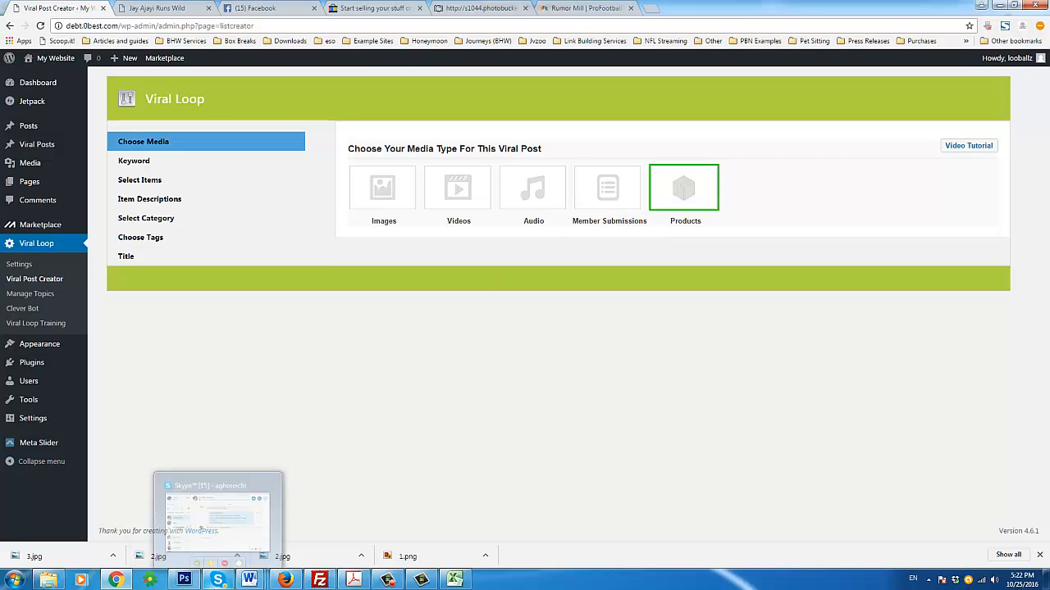
Switch to Skype, reread the earlier chat messages about the plugin update, and return to the browser
left_click(217, 580)
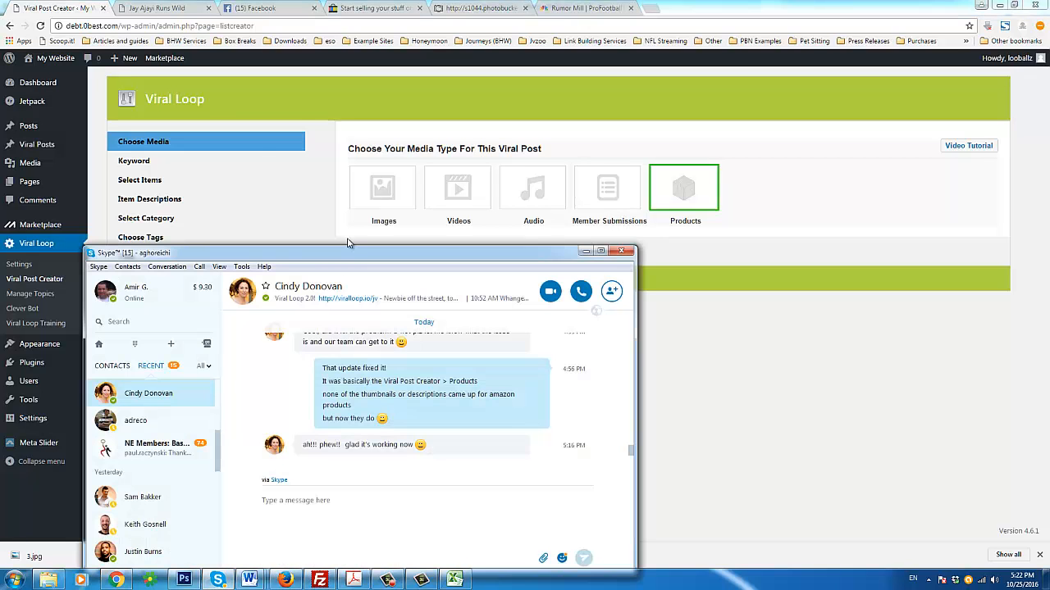
left_click_drag(349, 256, 362, 188)
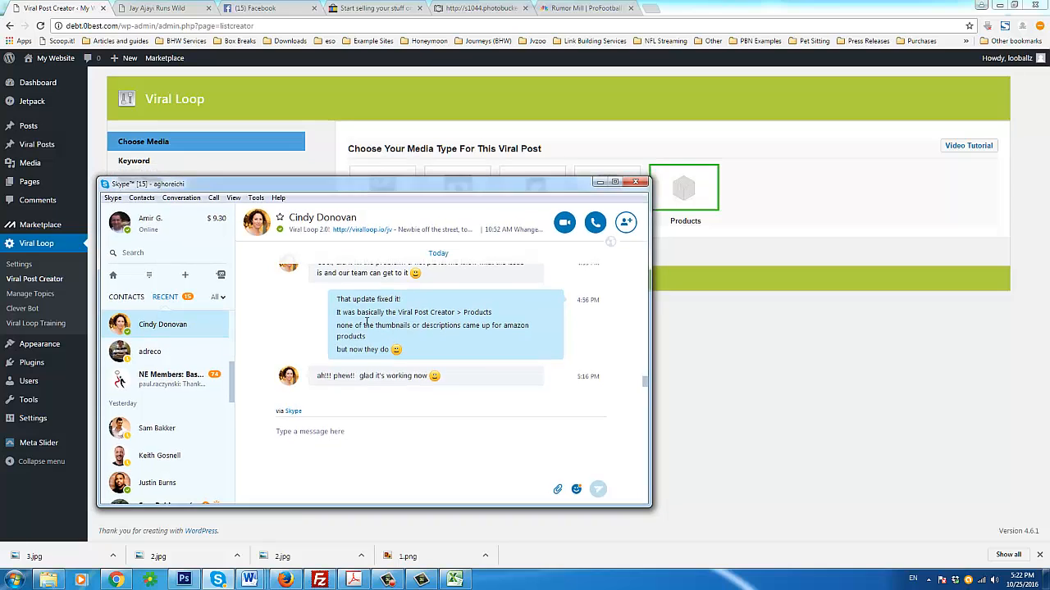
scroll(367, 325, "up", 5)
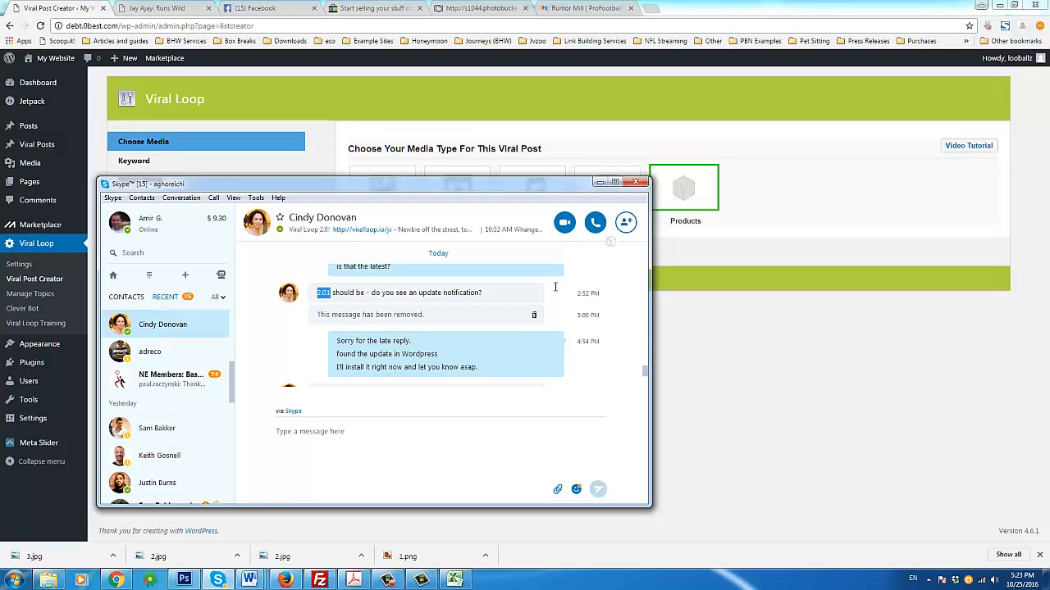
left_click(735, 251)
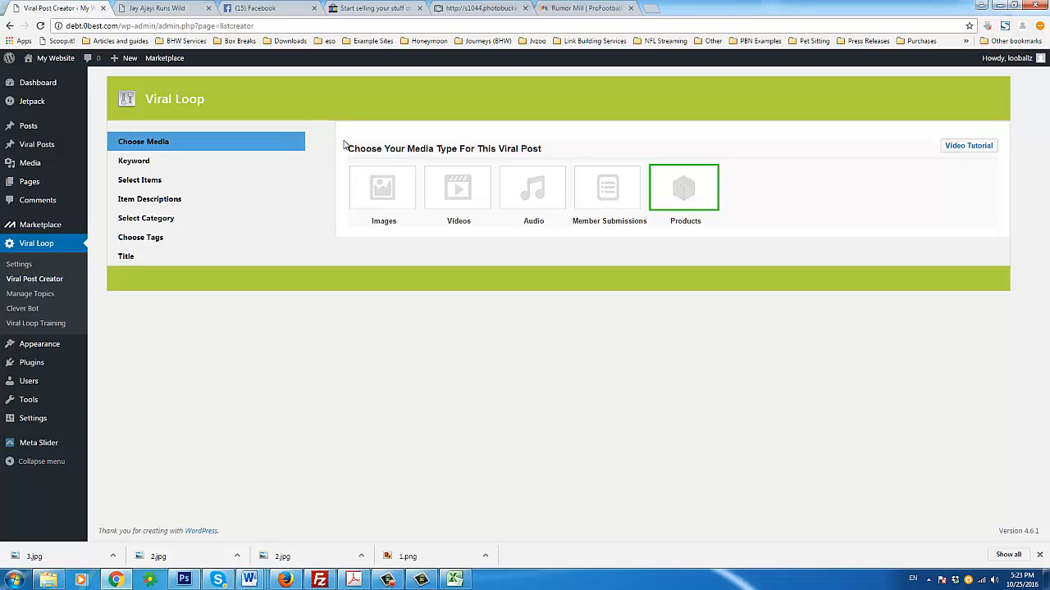
Open the website's home page in a new tab and show the previous slide in its featured slider
left_click_drag(364, 149, 547, 150)
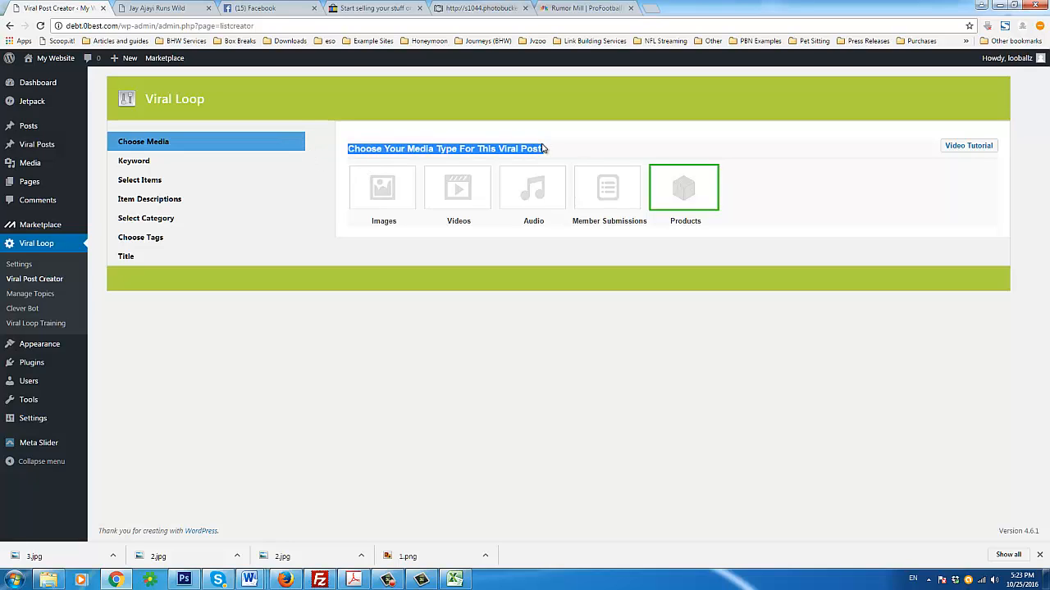
left_click(578, 169)
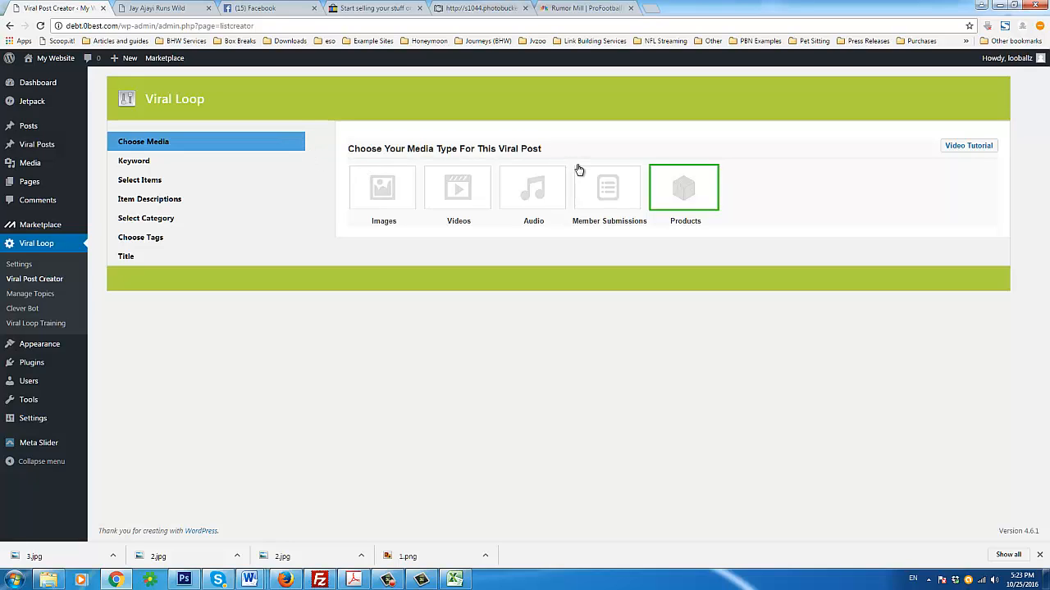
right_click(57, 82)
left_click(86, 85)
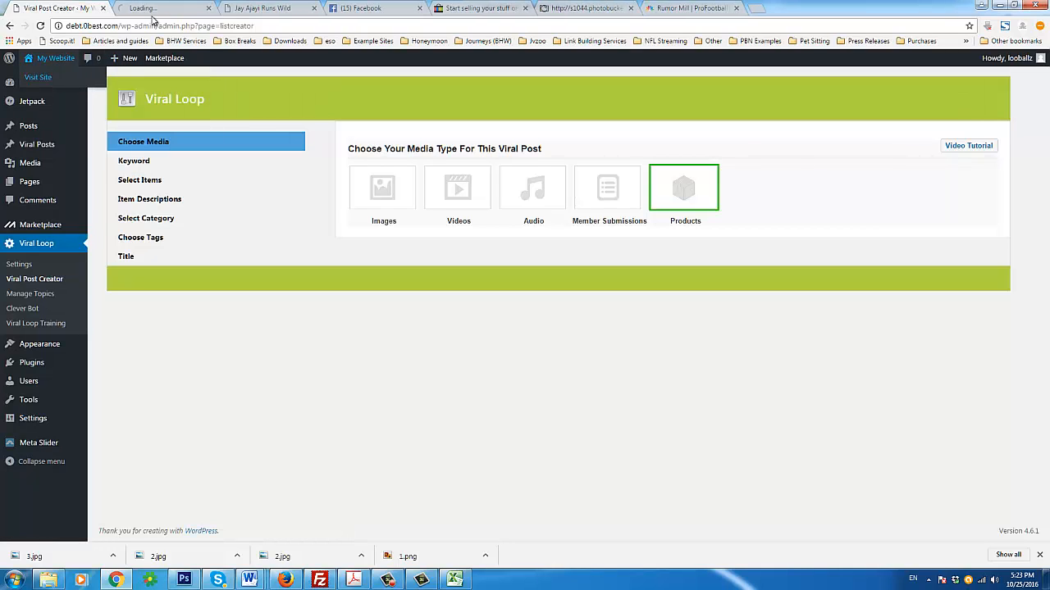
left_click(151, 8)
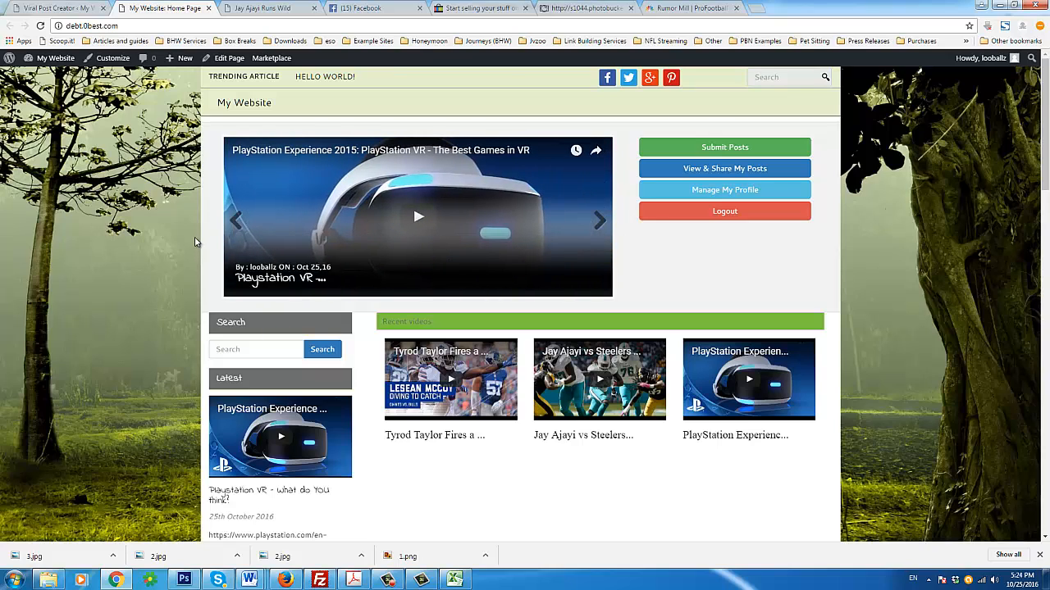
left_click(236, 227)
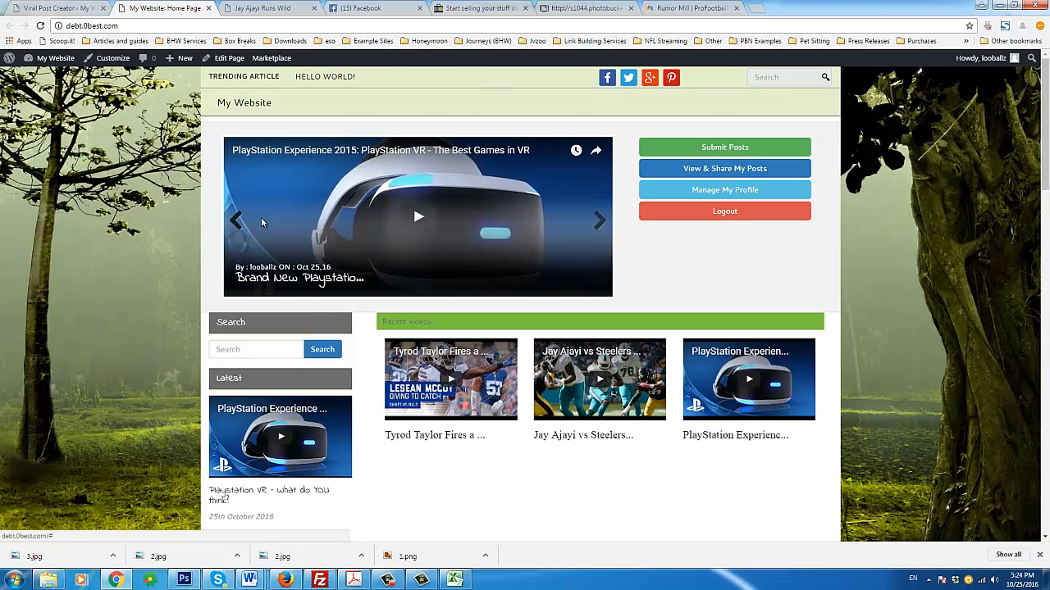
Open the Slider section of Viral Loop's Design theme customisation and list the categories available for the slider
left_click(53, 8)
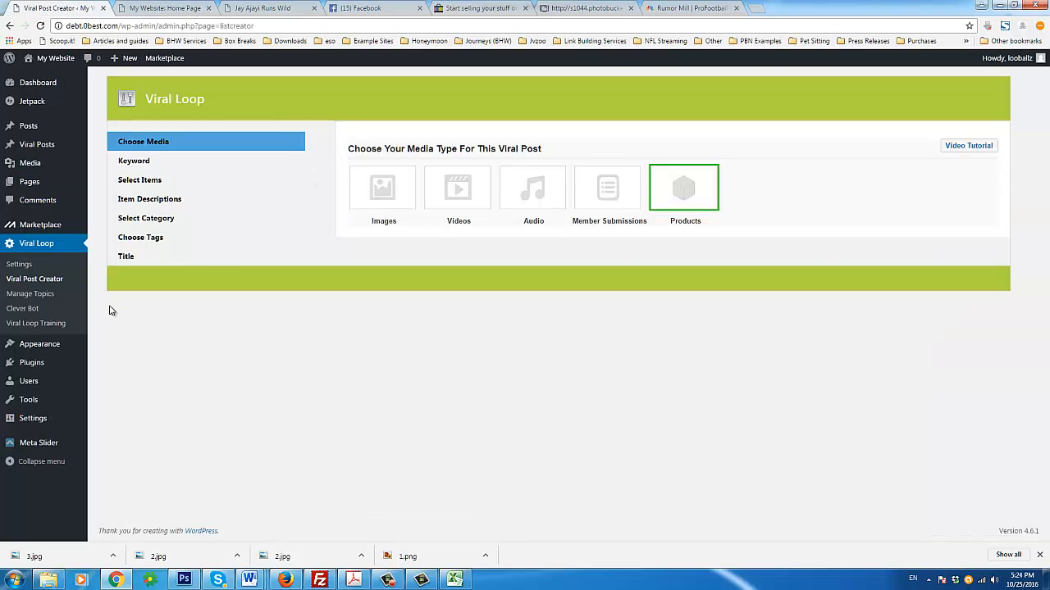
left_click(37, 272)
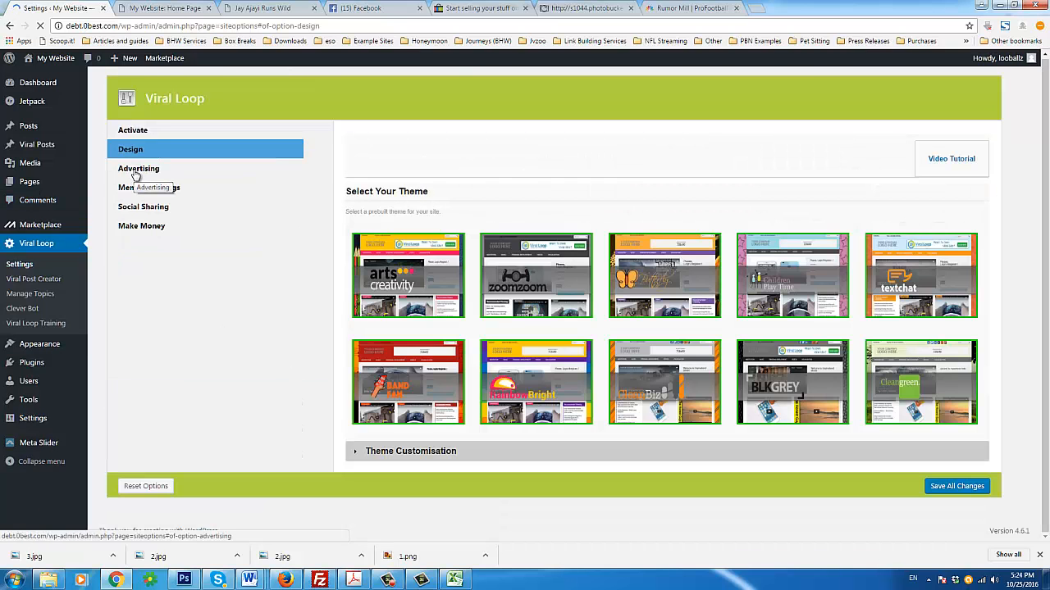
left_click(402, 451)
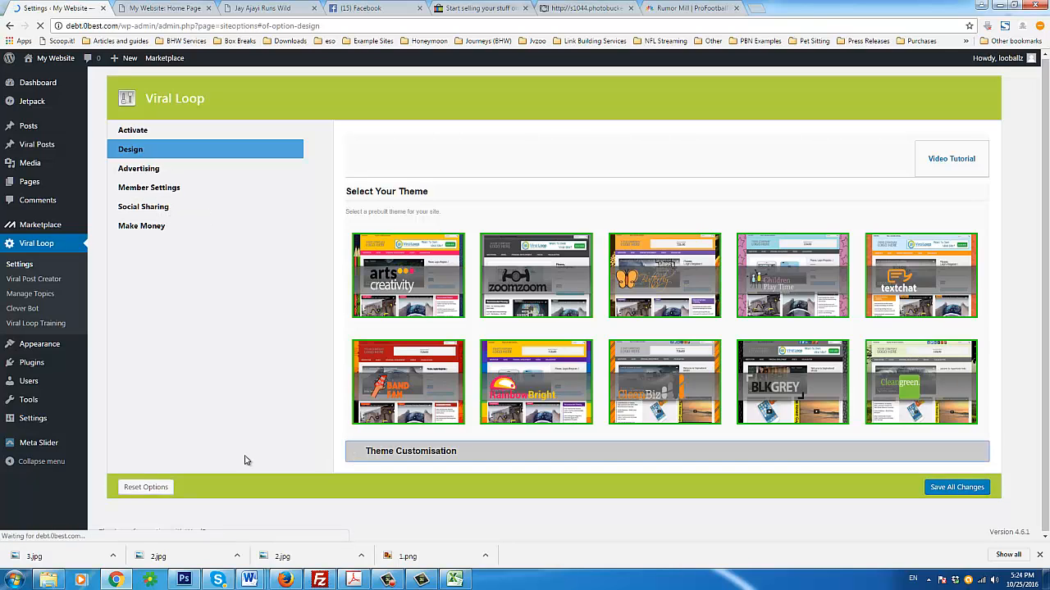
scroll(255, 447, "down", 3)
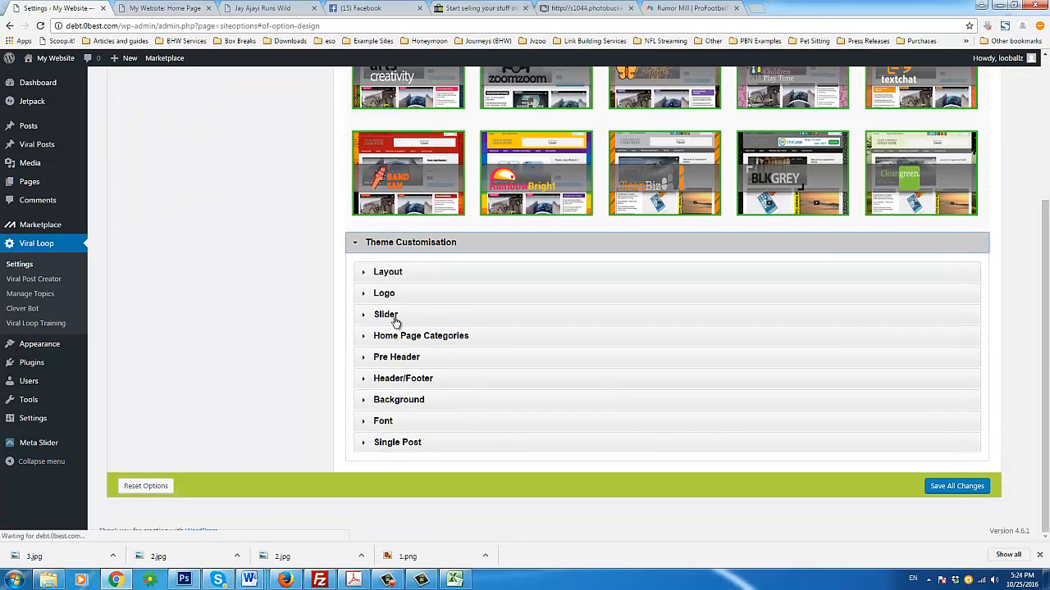
left_click(392, 317)
left_click(391, 447)
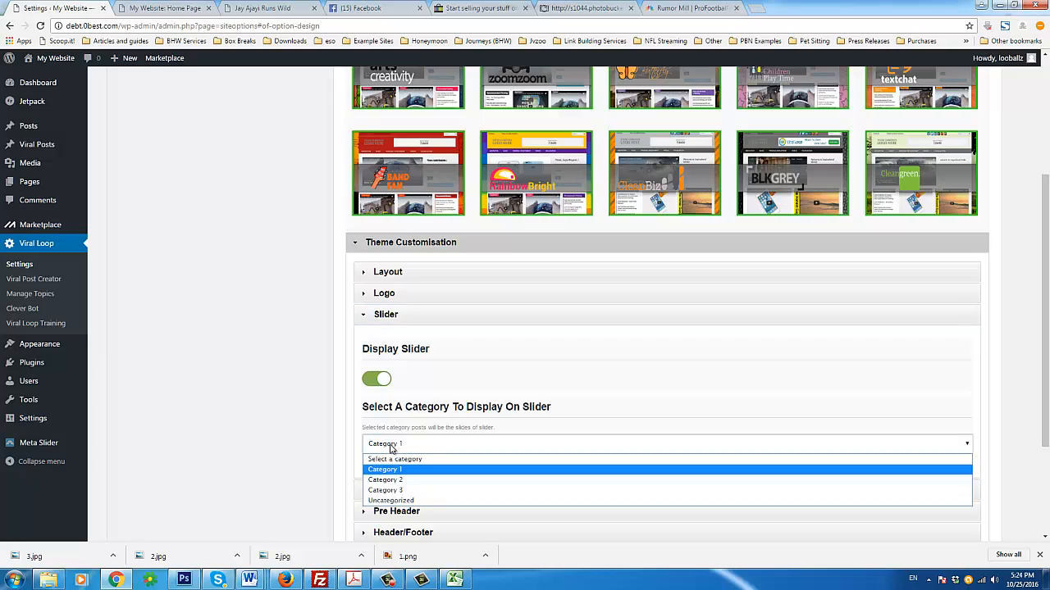
Open the post Categories page in a new tab to examine the existing categories
mouse_move(41, 128)
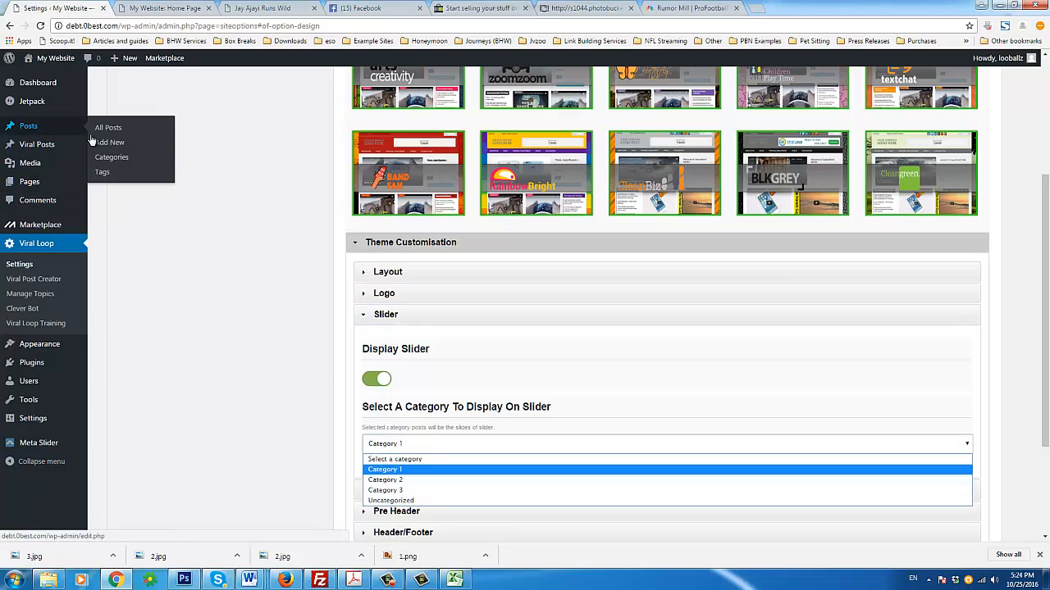
right_click(111, 162)
left_click(141, 170)
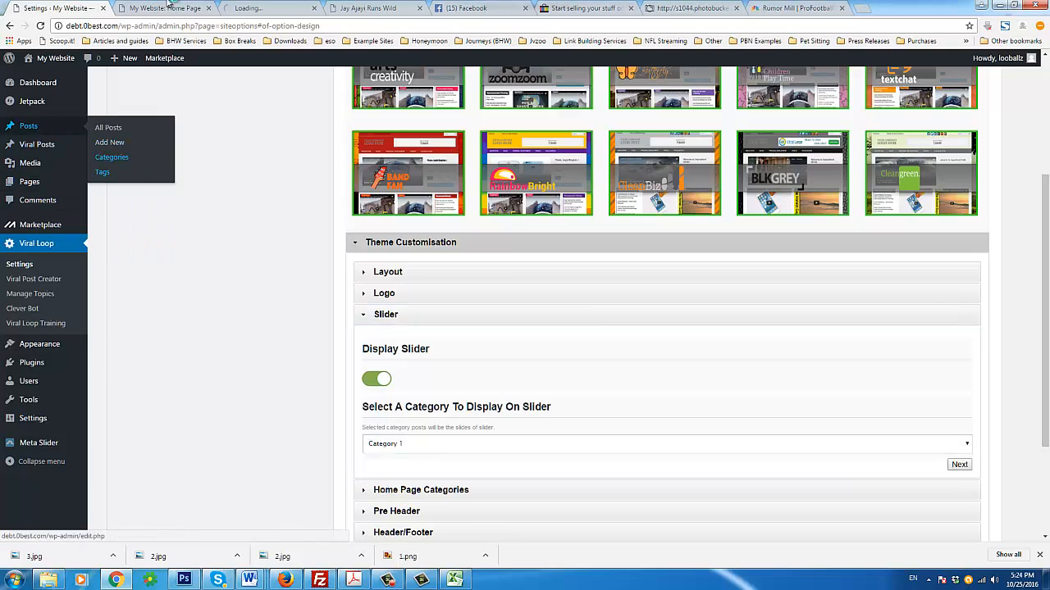
left_click(246, 5)
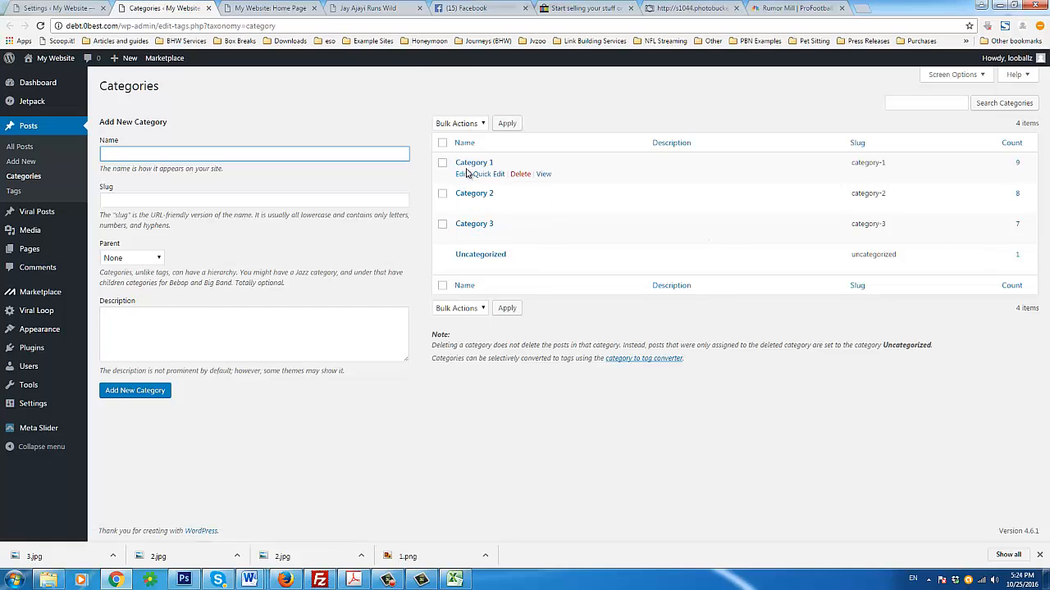
Open the list of all Viral Posts and check which category each post is assigned to
mouse_move(40, 210)
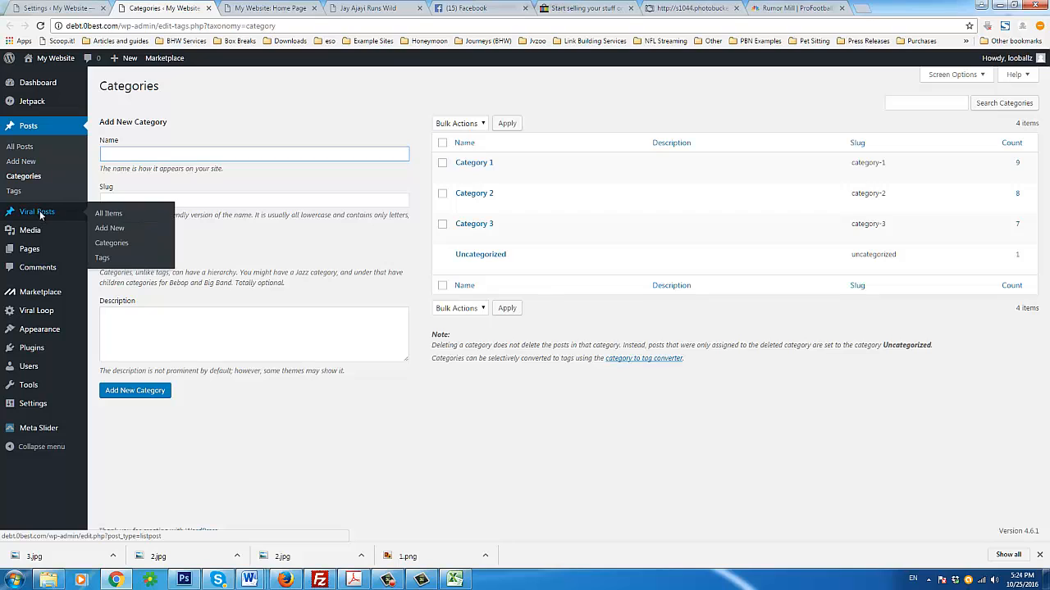
left_click(112, 214)
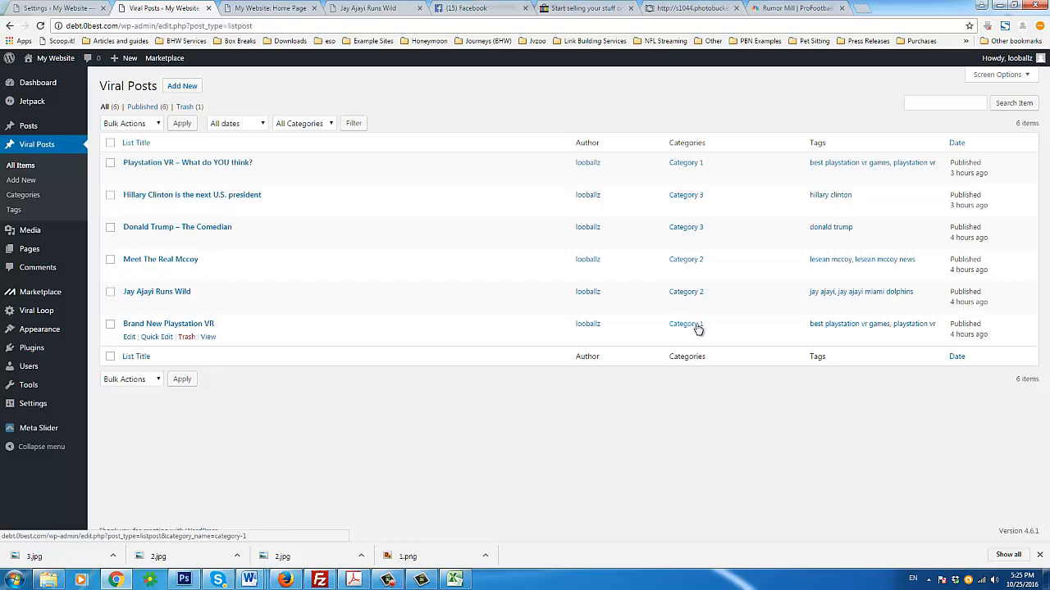
left_click_drag(707, 329, 667, 325)
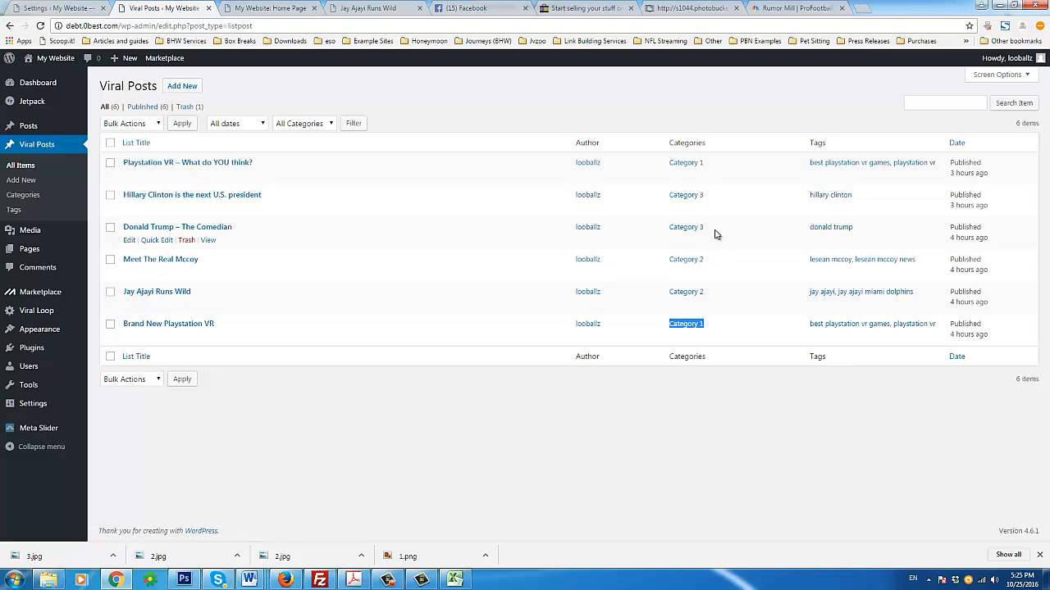
left_click_drag(715, 231, 642, 230)
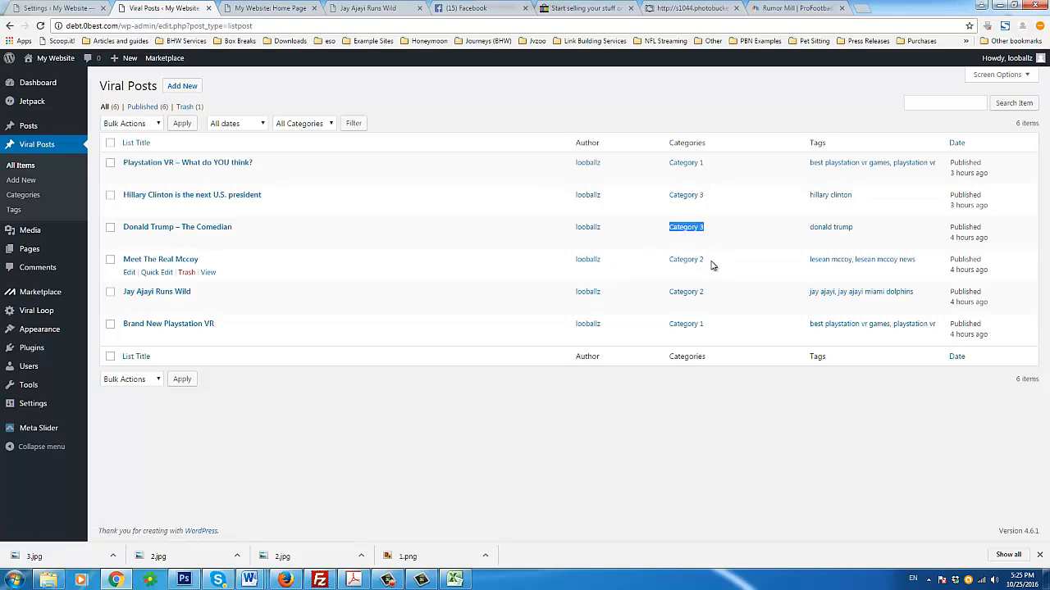
Set the category displayed on the slider to Category 2 in the Viral Loop settings and save all changes
left_click(54, 8)
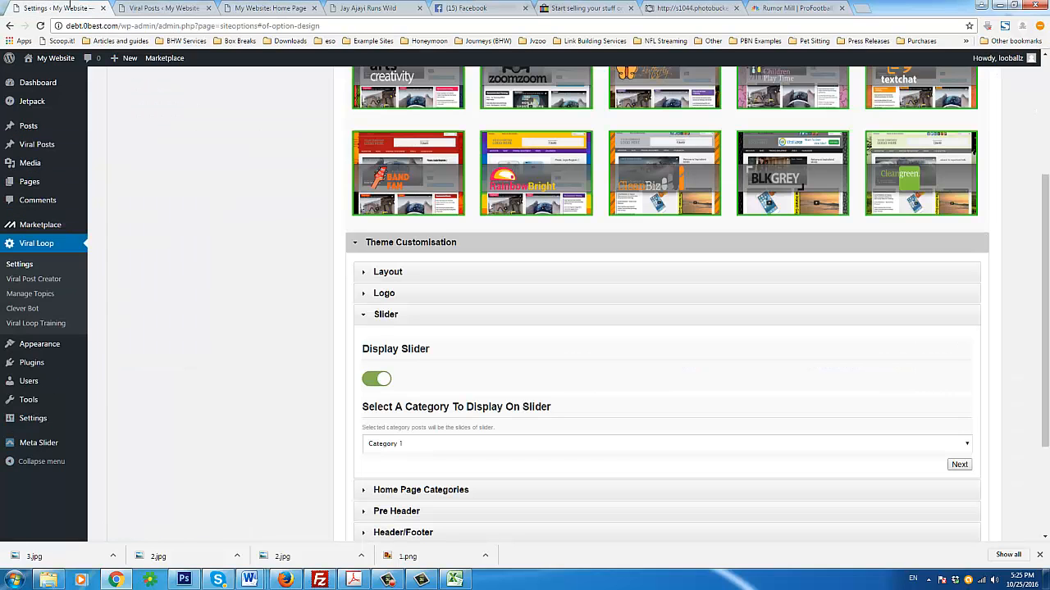
left_click(410, 443)
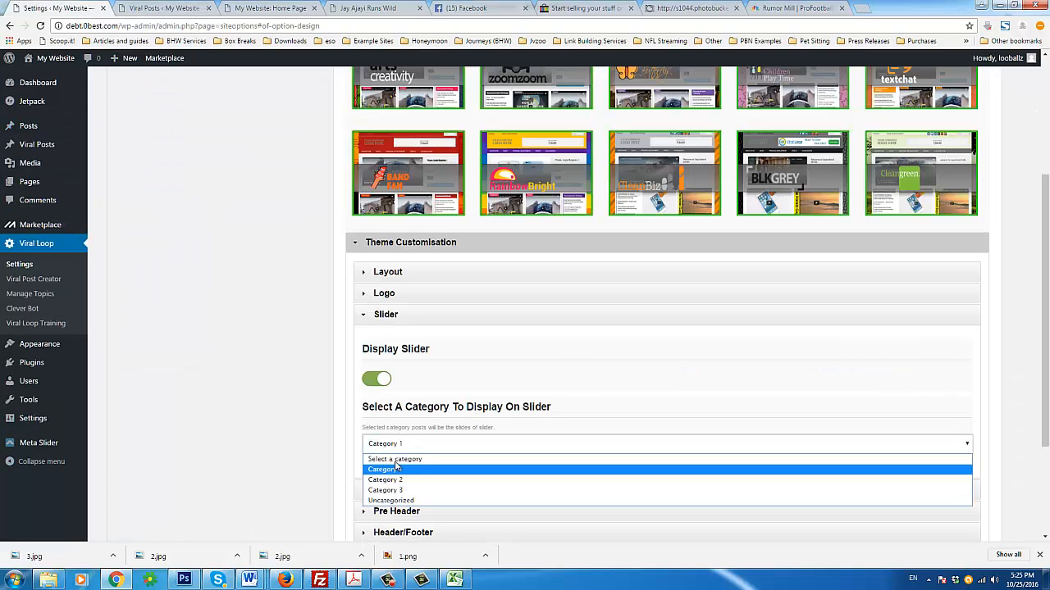
left_click(401, 481)
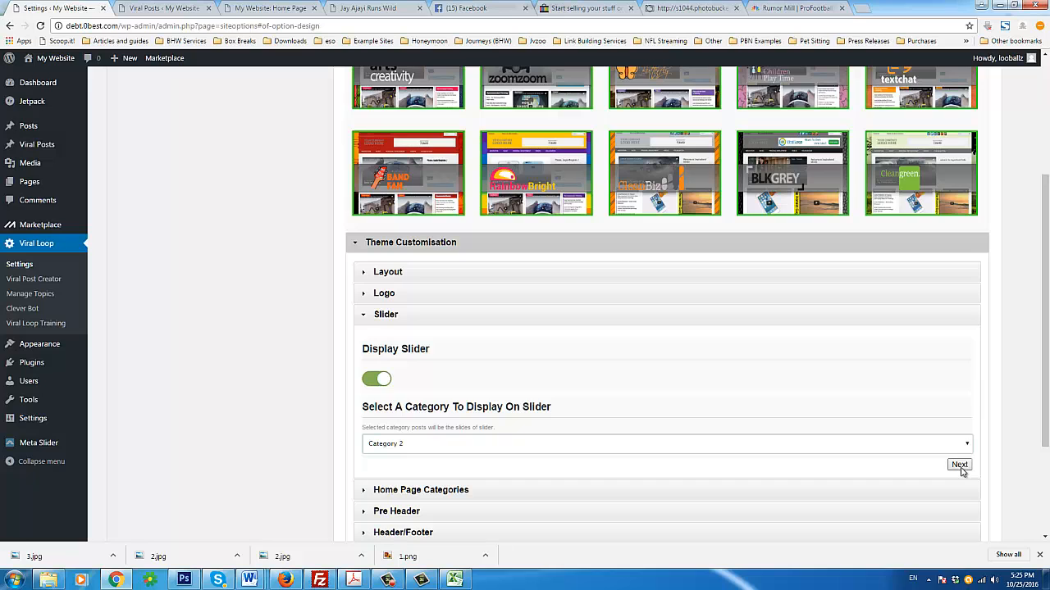
left_click(960, 465)
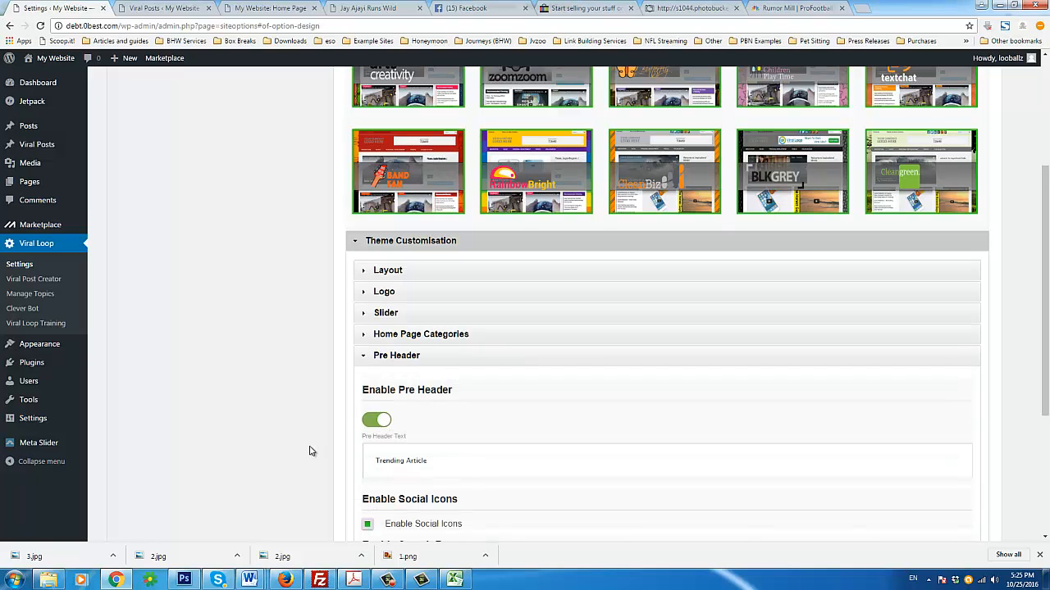
scroll(311, 450, "down", 1)
scroll(307, 417, "down", 2)
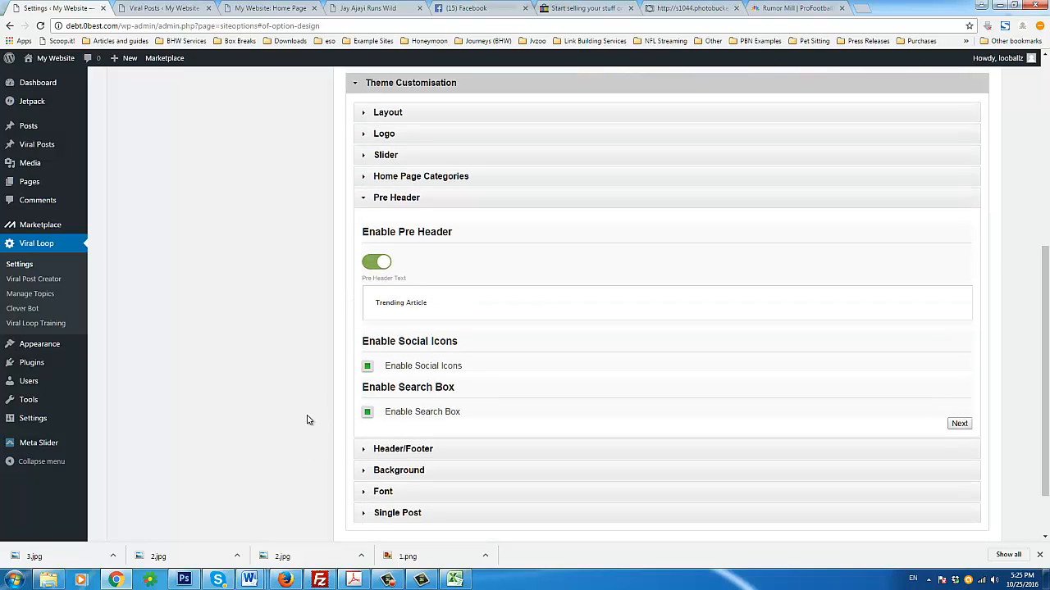
left_click(958, 491)
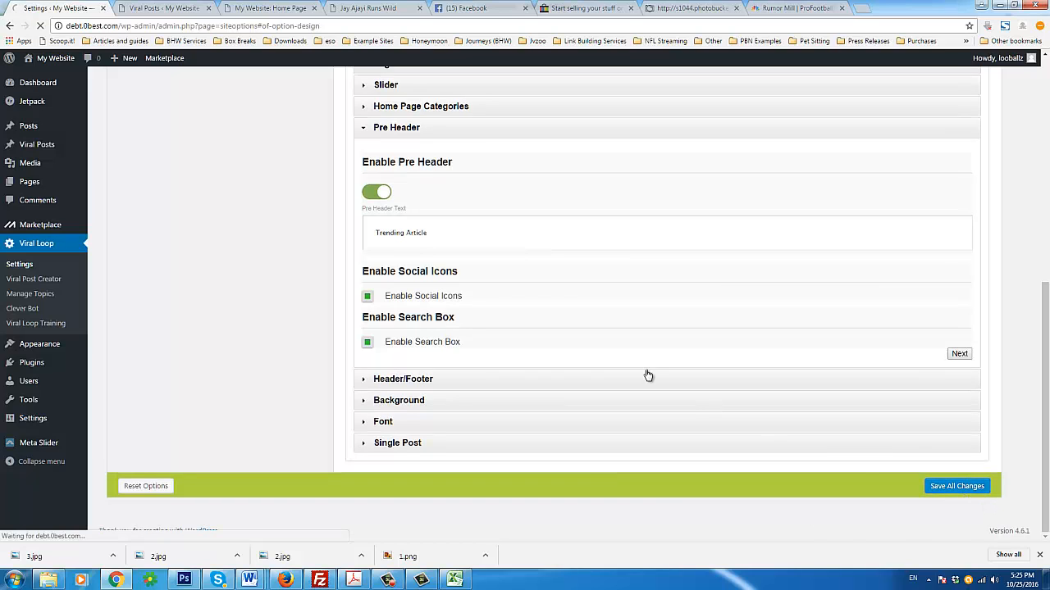
Check the slider on the website's home page and return to the Viral Loop settings
left_click(175, 5)
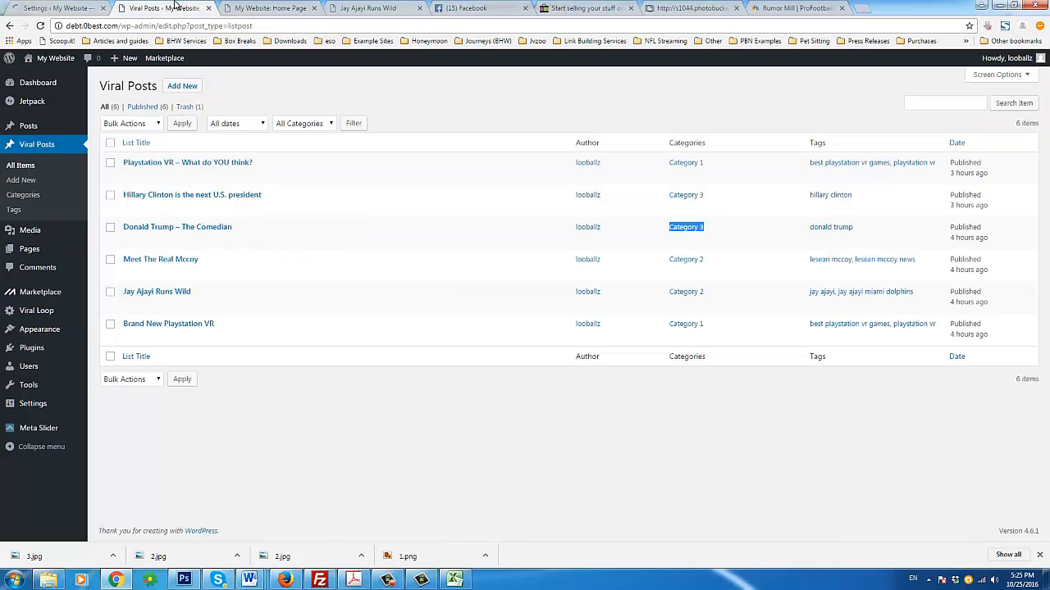
left_click(248, 9)
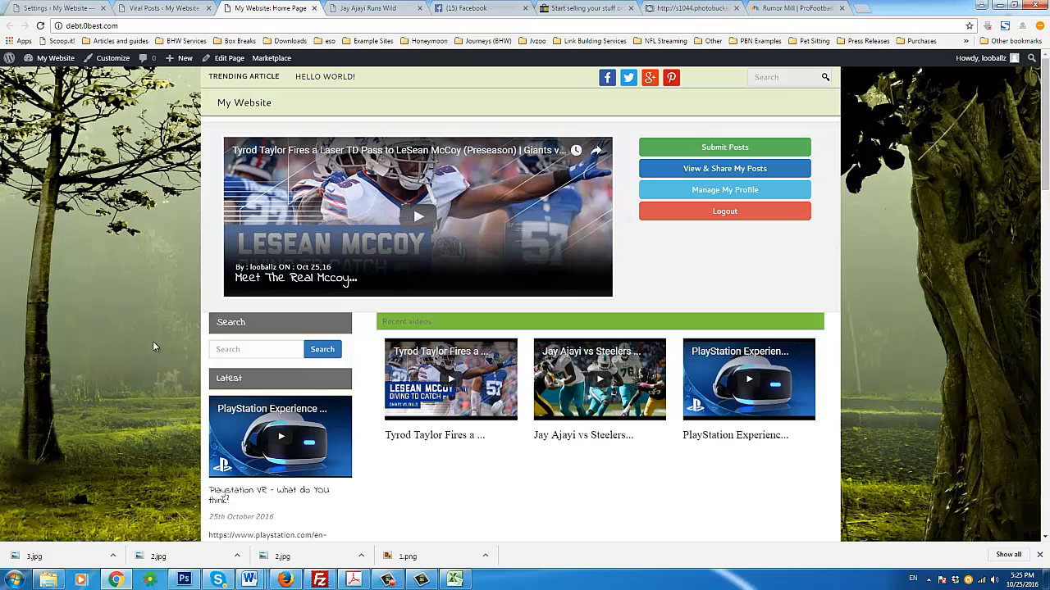
left_click(74, 10)
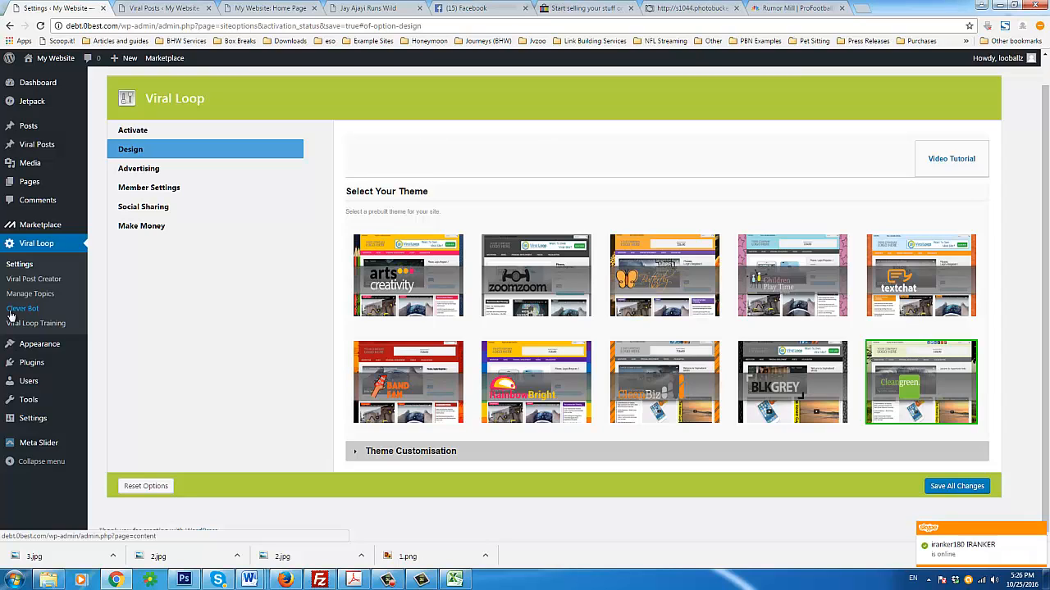
Look over the Design and Advertising sections of the Viral Loop settings and open the Viral Post Creator
left_click(46, 281)
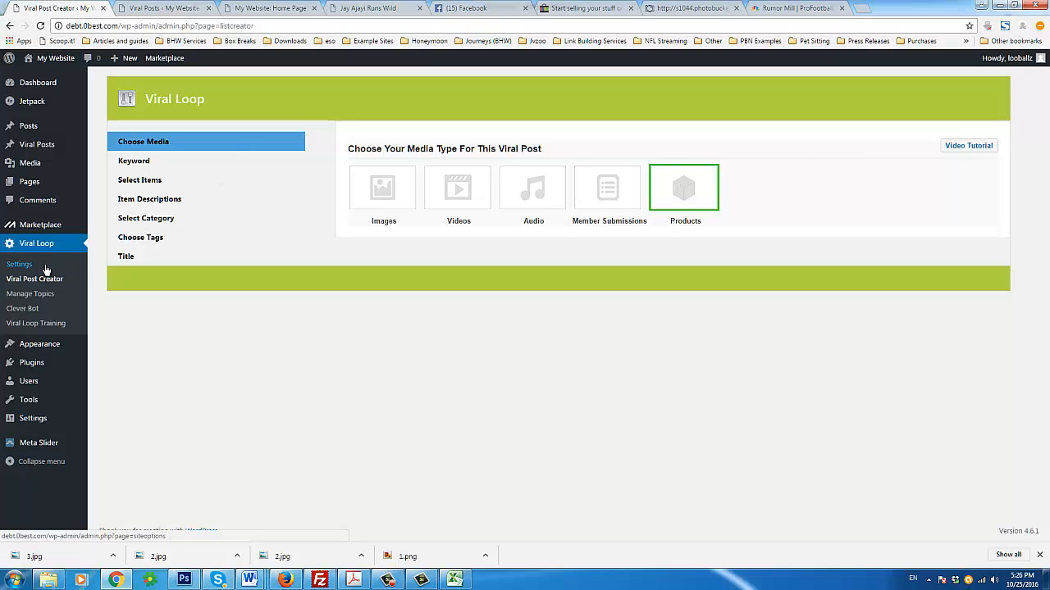
left_click(41, 4)
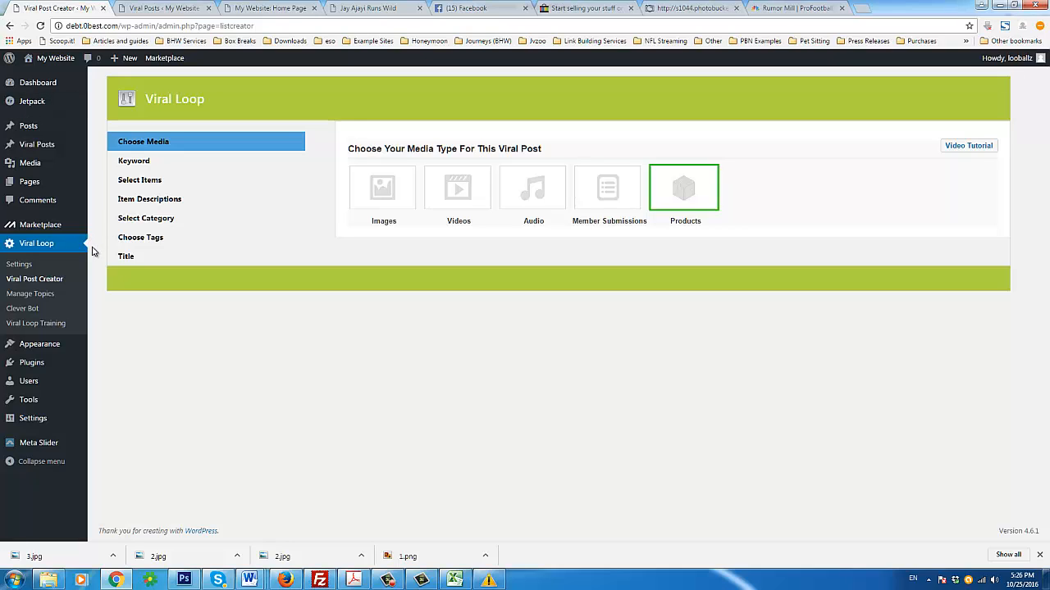
left_click(28, 268)
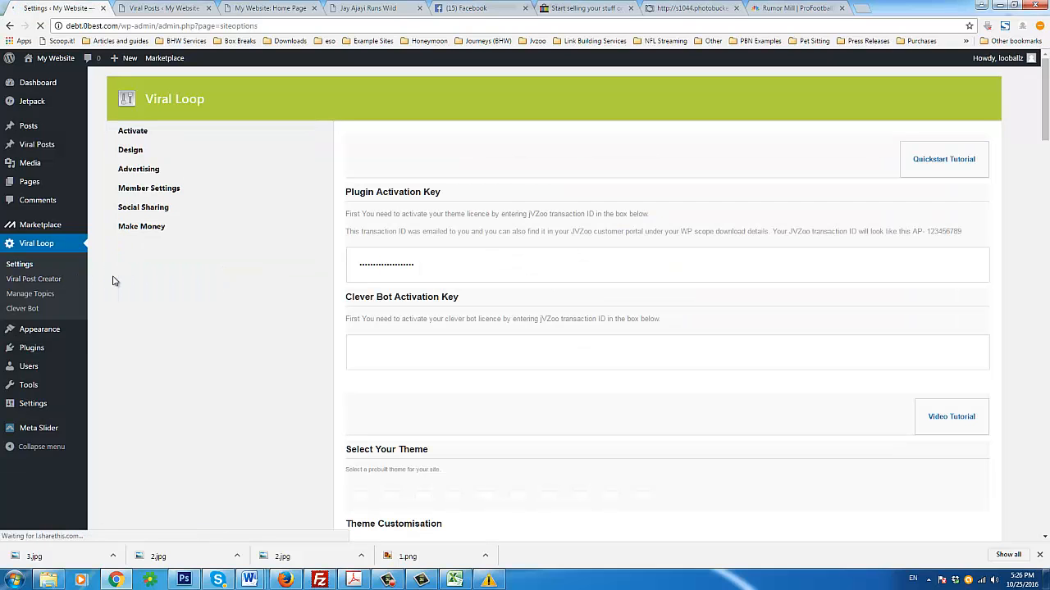
left_click(139, 150)
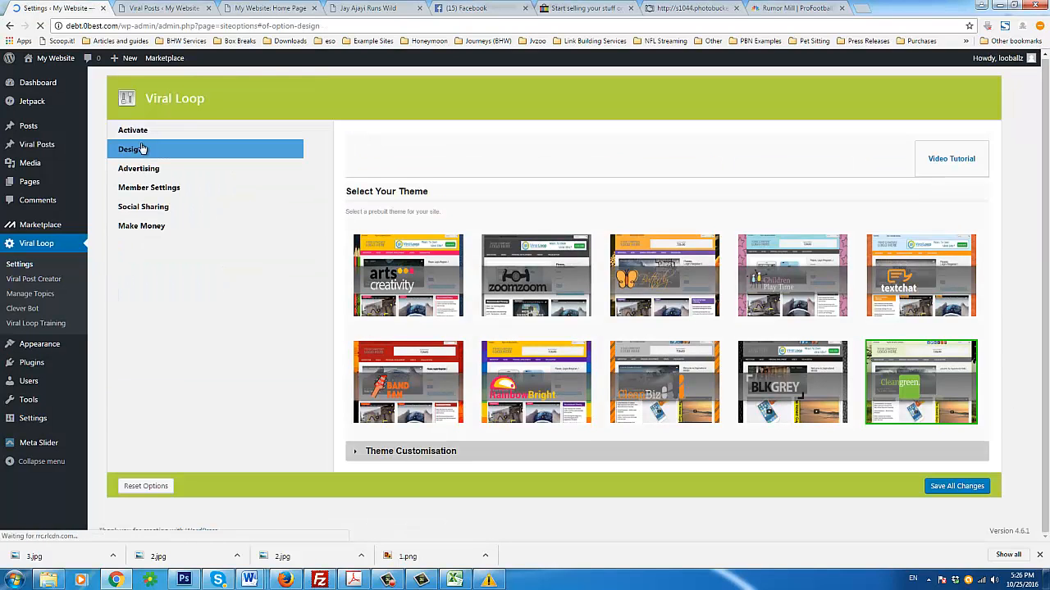
left_click(147, 170)
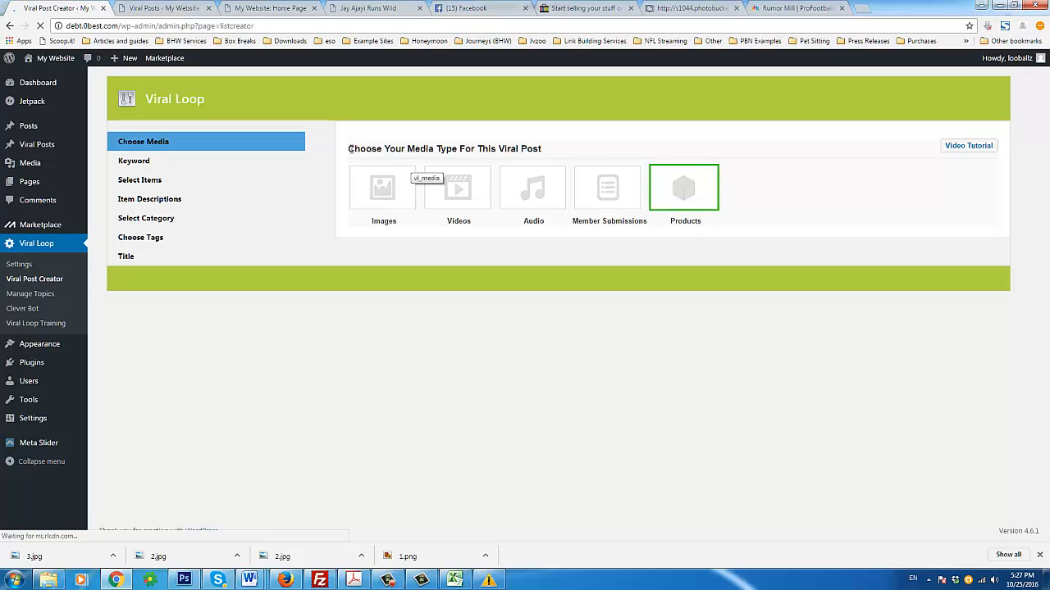
Choose Products as the media type for the viral post and search for keywords with "playstation vr"
left_click_drag(349, 148, 547, 147)
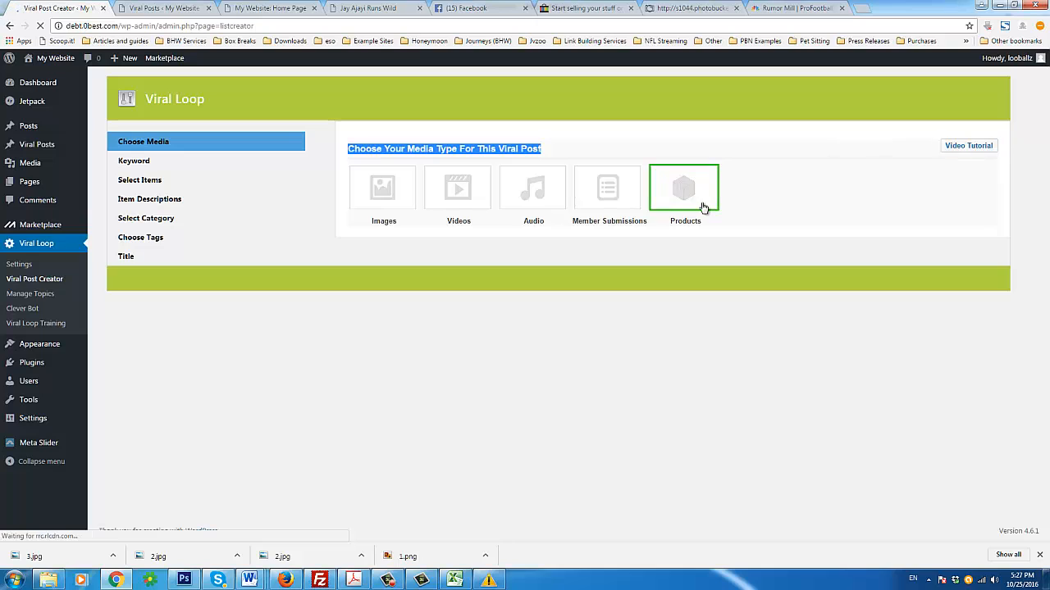
left_click(703, 207)
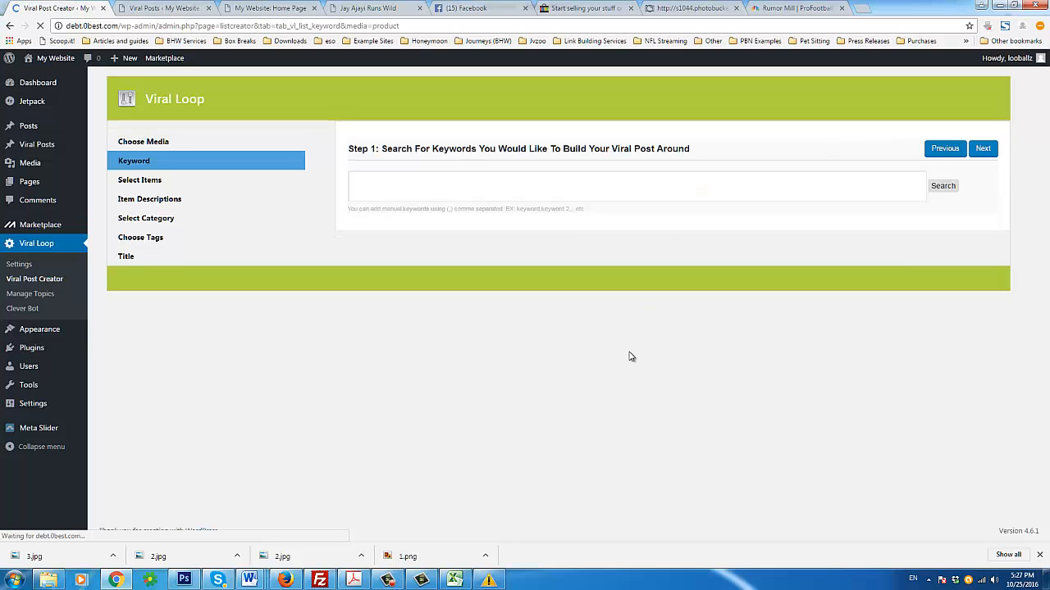
left_click(486, 187)
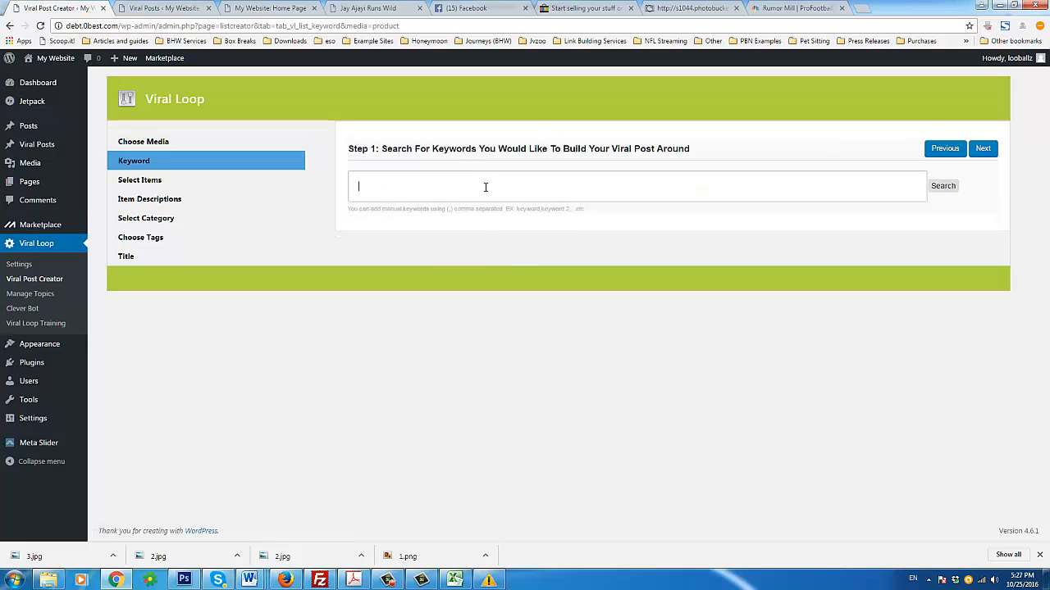
type("playstation vr")
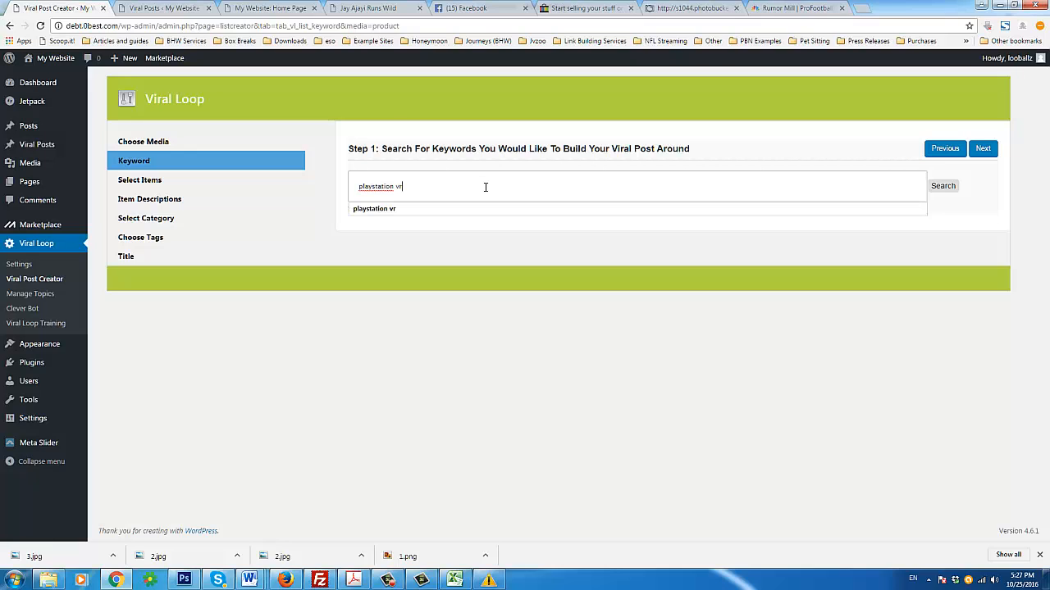
key("Tab")
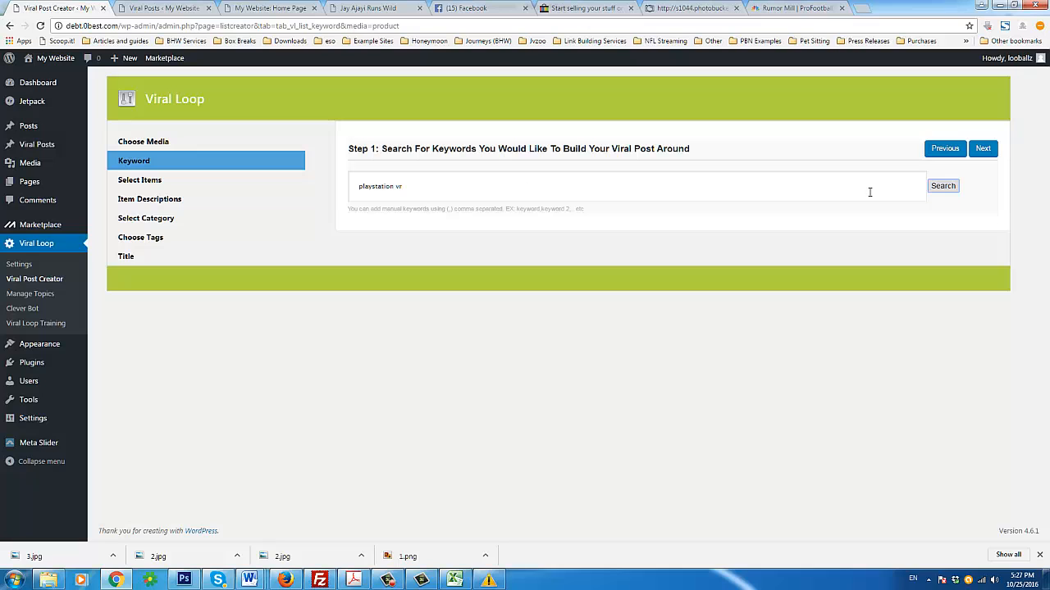
left_click(952, 191)
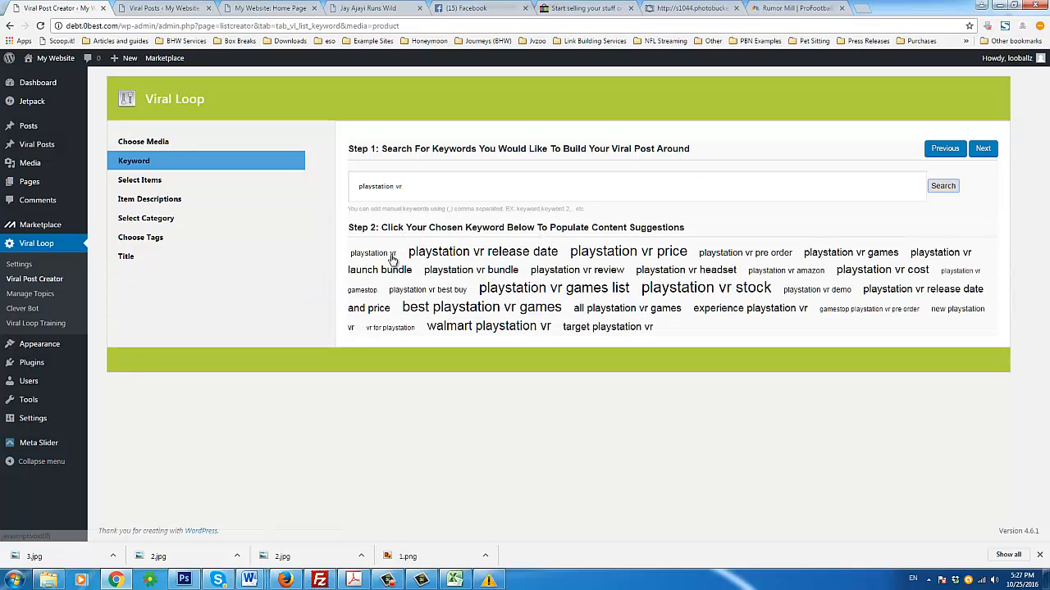
Pick the suggested keyword "playstation vr" for the viral post and continue to the item selection
left_click(374, 254)
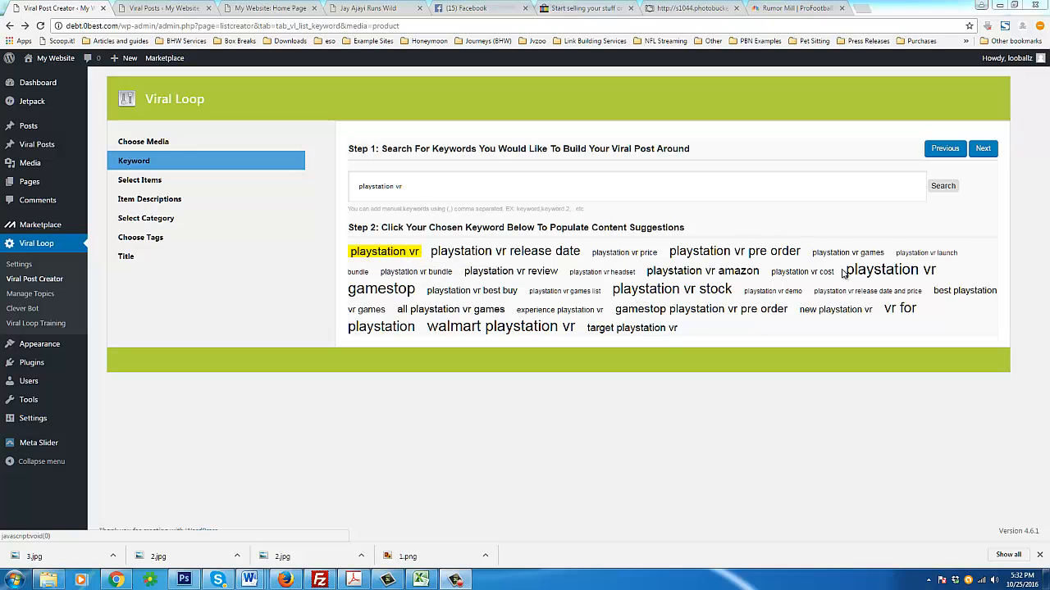
left_click(495, 30)
left_click(494, 30)
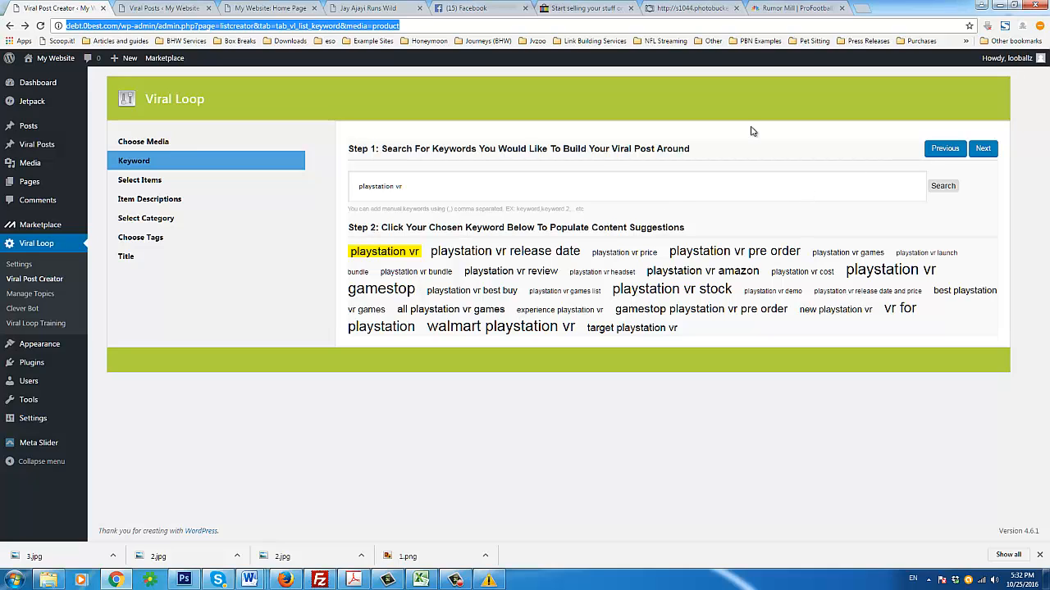
left_click(982, 148)
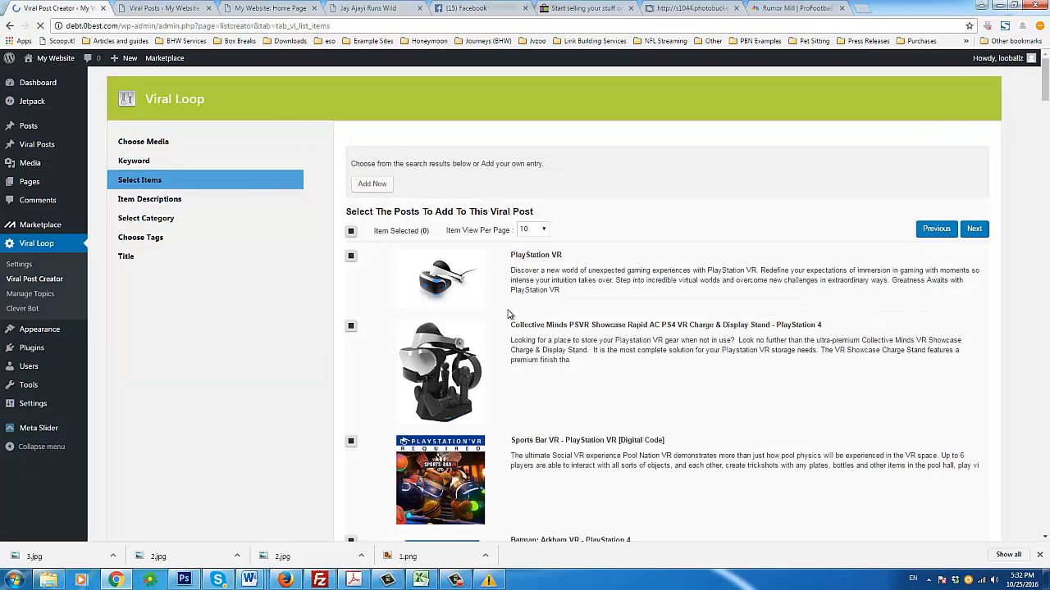
Examine the product results offered for the viral post, including the PlayStation Move Motion Controllers entry
scroll(509, 314, "down", 1)
scroll(509, 314, "down", 1)
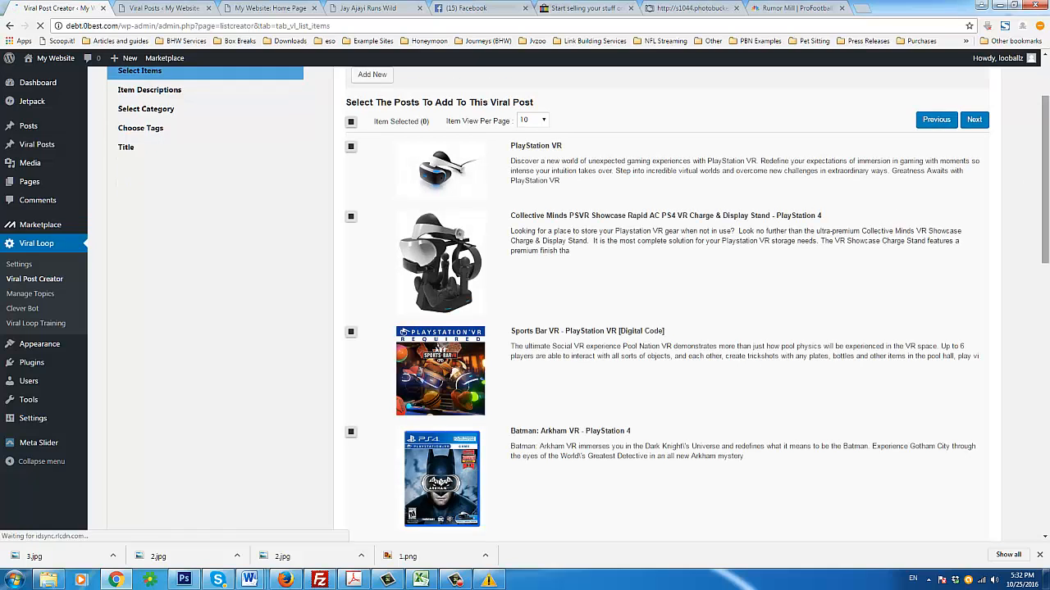
left_click_drag(1044, 188, 1013, 458)
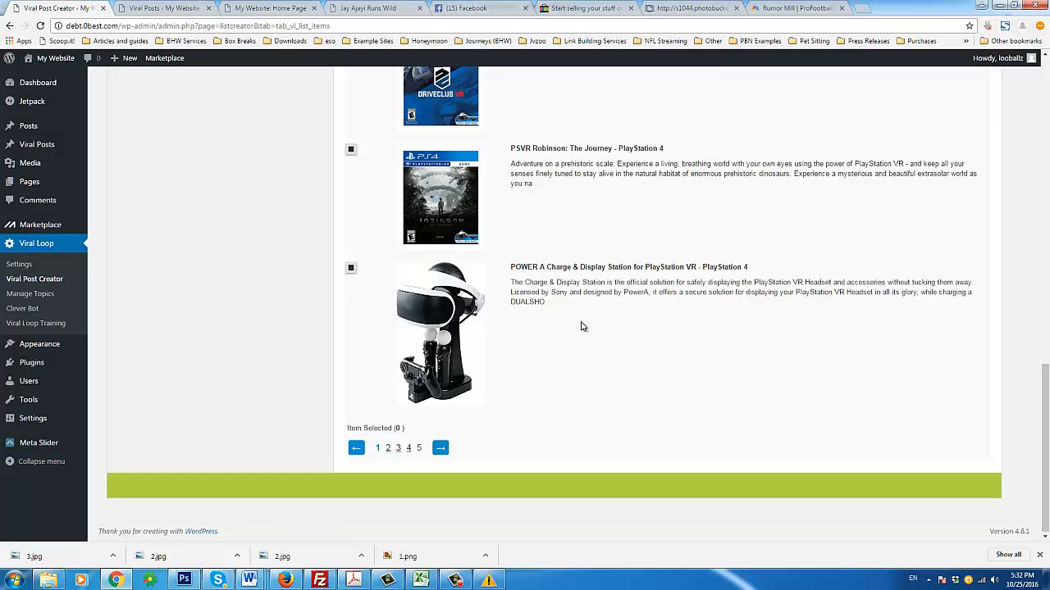
scroll(580, 327, "up", 3)
scroll(581, 324, "up", 2)
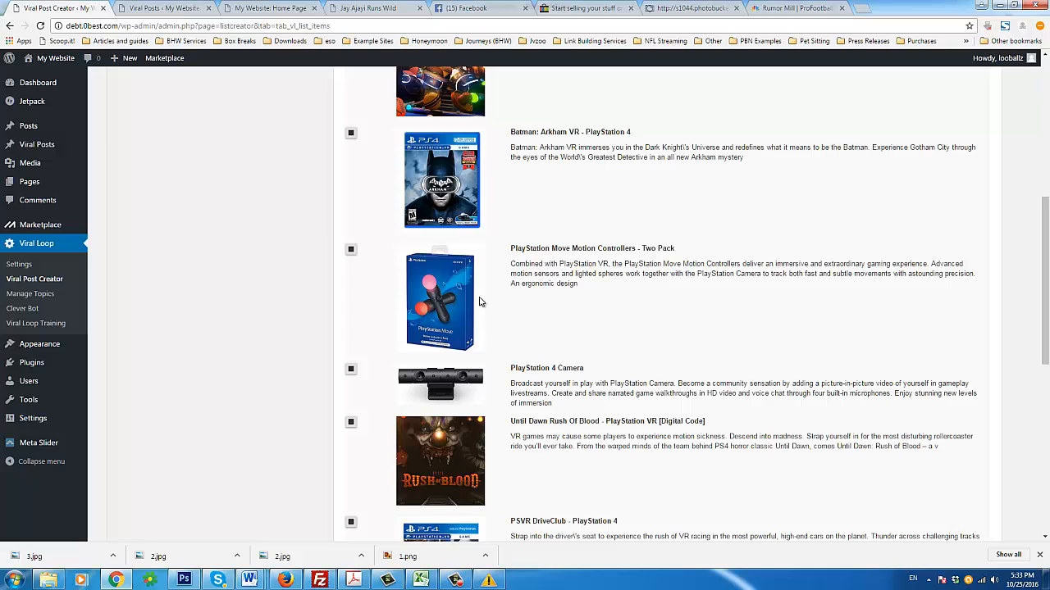
scroll(501, 295, "up", 2)
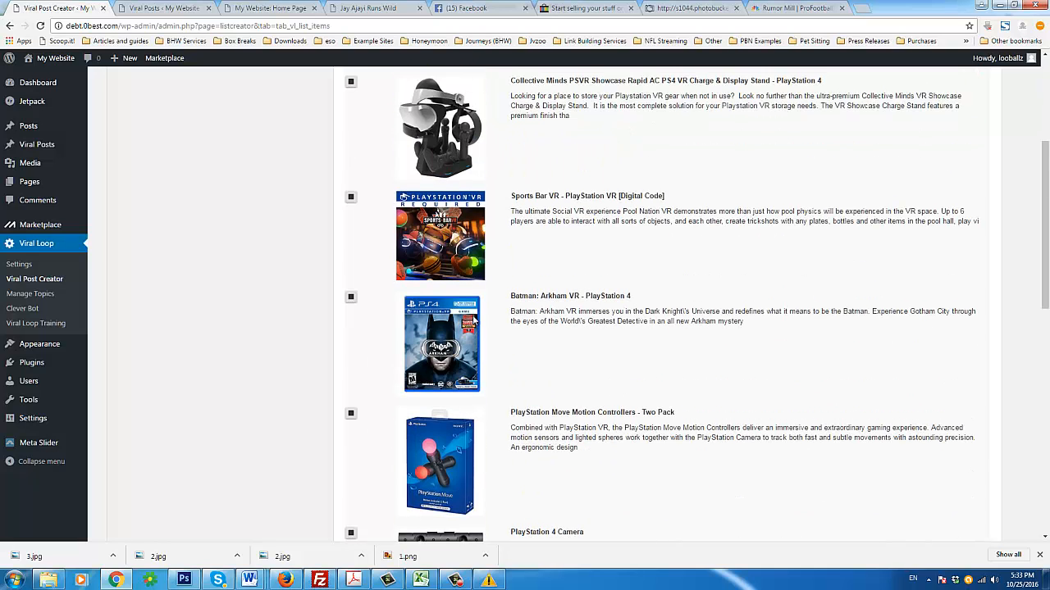
scroll(493, 306, "down", 1)
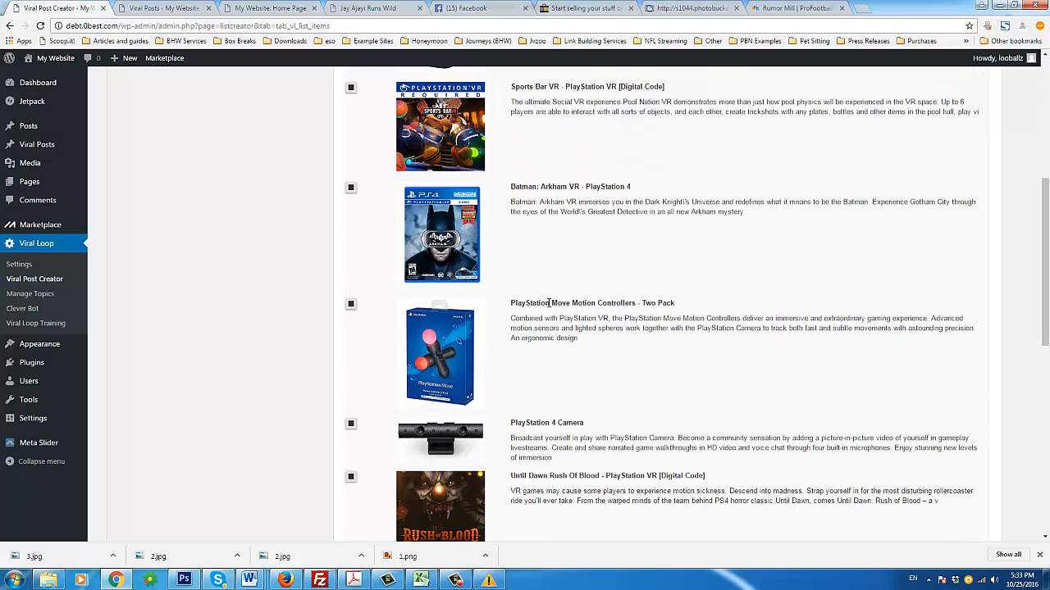
left_click_drag(523, 305, 602, 301)
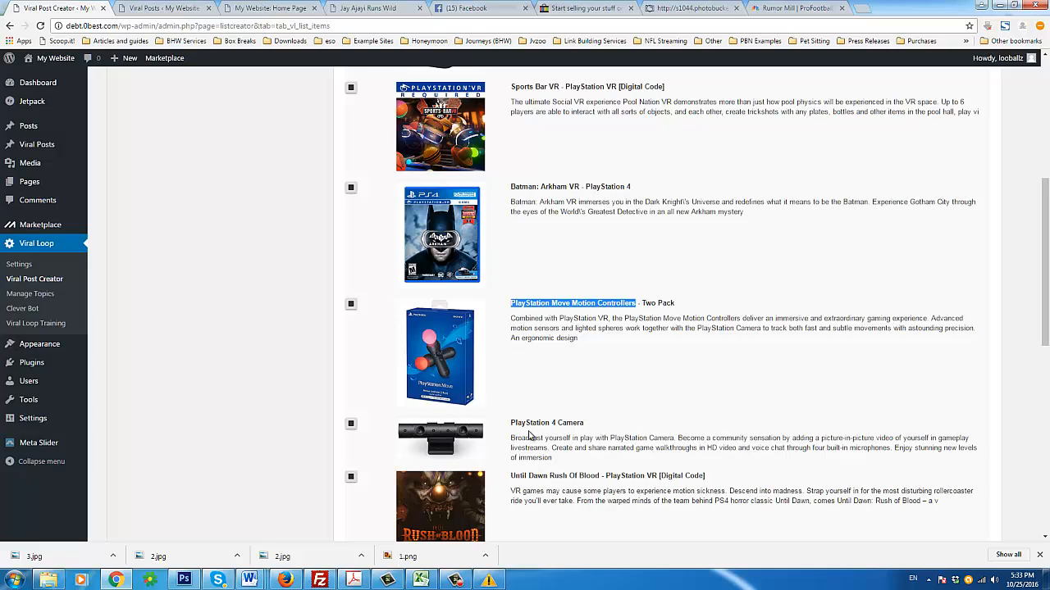
Select PlayStation 4 Camera, PlayStation Move Motion Controllers - Two Pack and PlayStation VR as items for the viral post
left_click(350, 426)
left_click(351, 305)
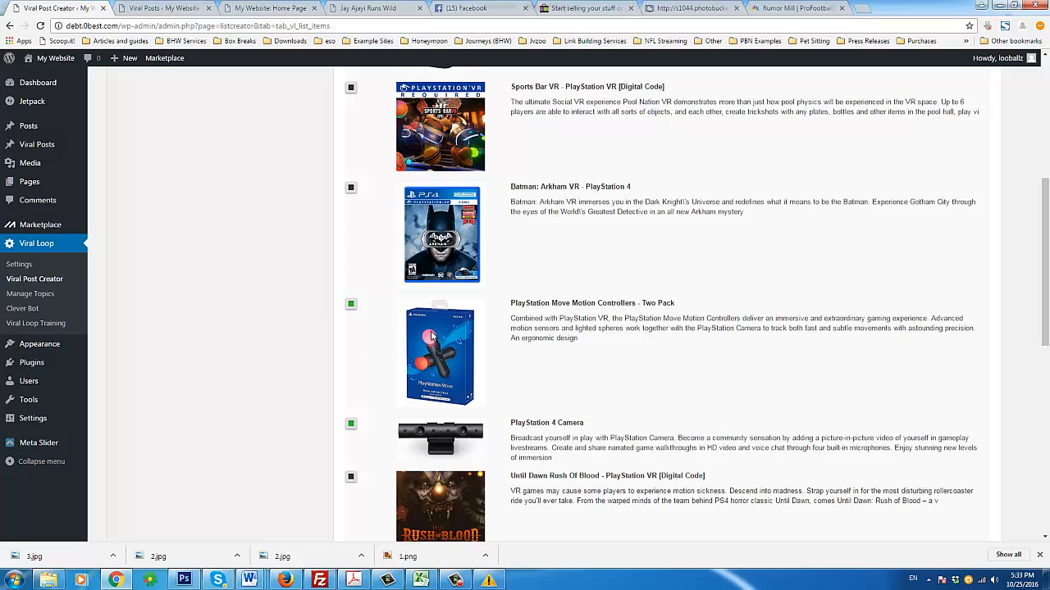
scroll(410, 340, "up", 2)
scroll(416, 339, "up", 2)
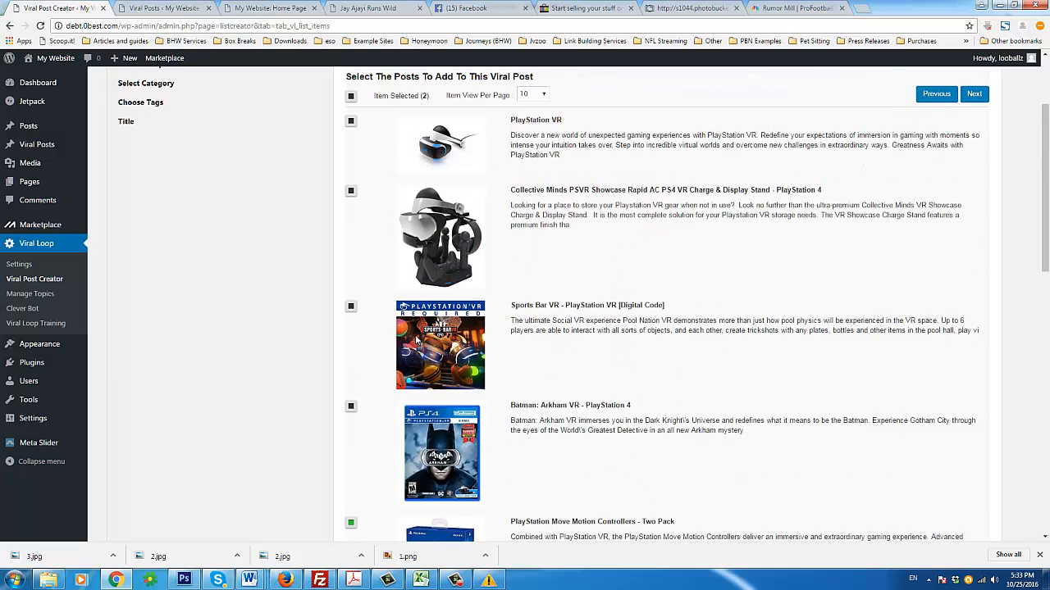
scroll(431, 352, "down", 4)
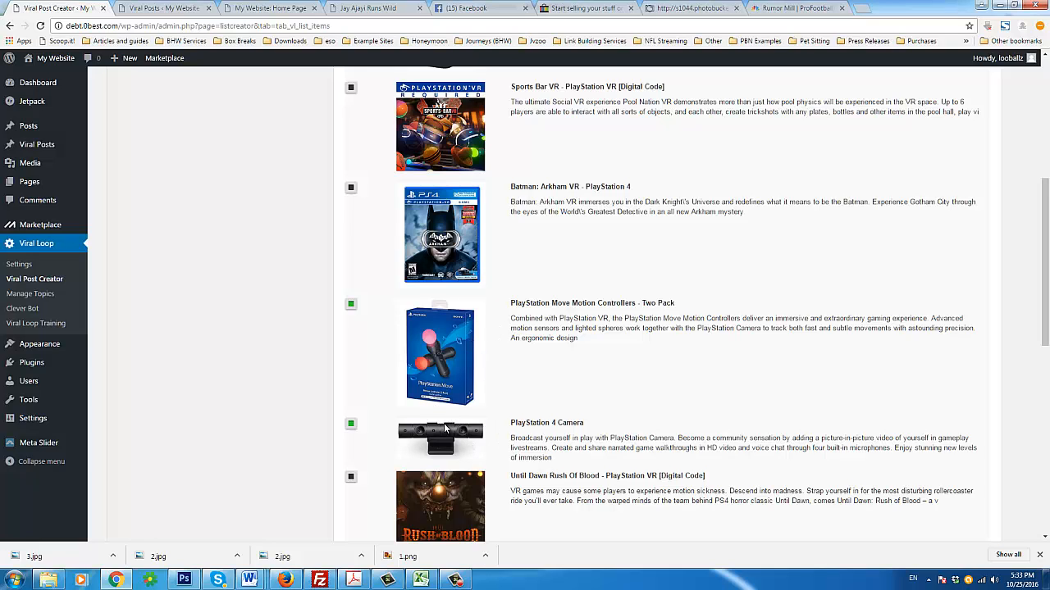
scroll(451, 447, "up", 3)
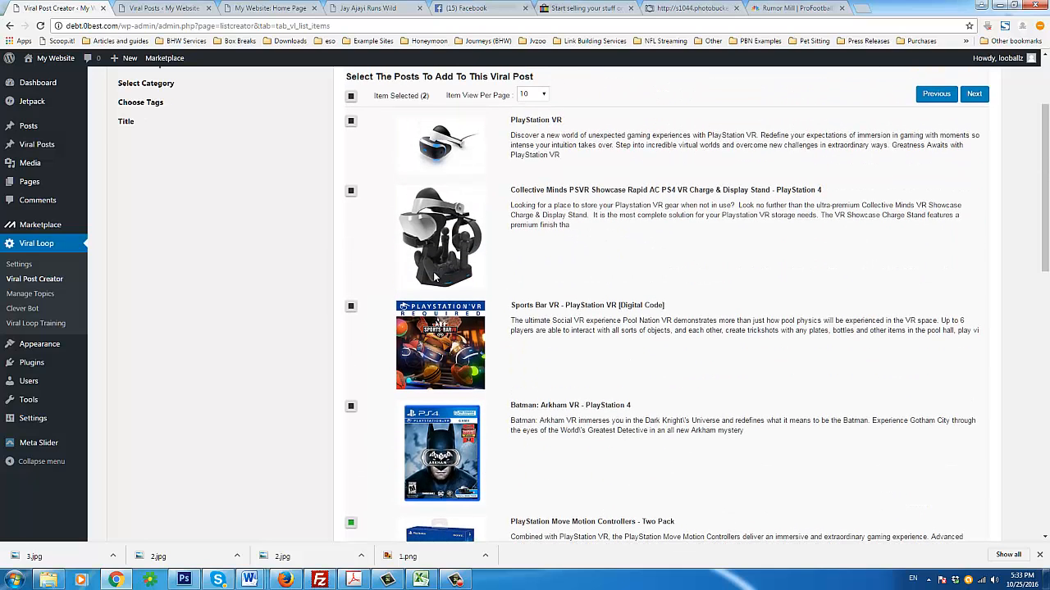
left_click(351, 122)
left_click(351, 309)
left_click(351, 308)
Review the product list with its selected items, dismiss the Windows color scheme dialog and continue to the item descriptions
scroll(379, 240, "down", 3)
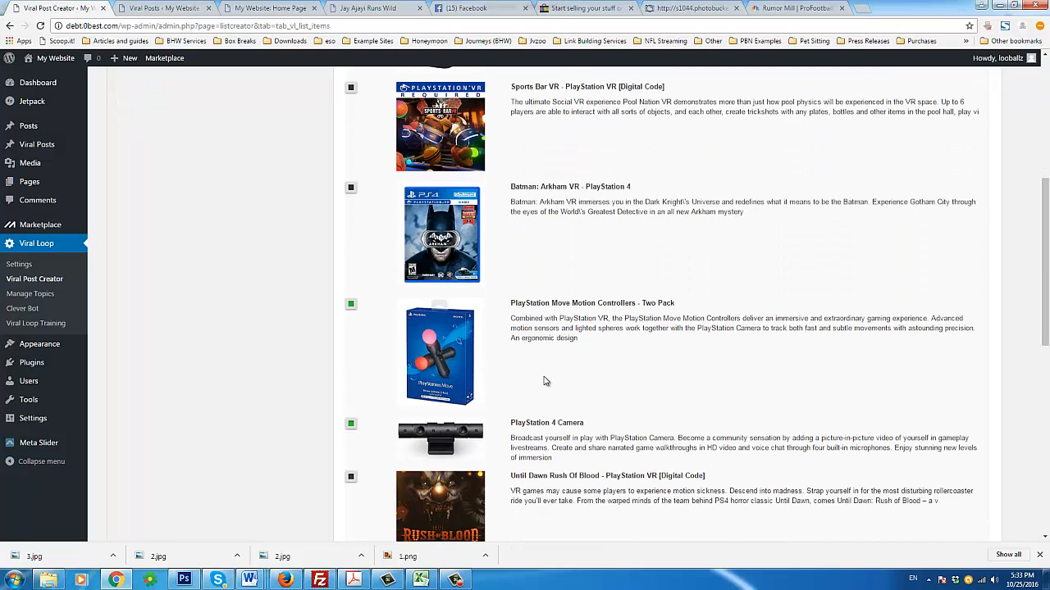
scroll(476, 389, "down", 1)
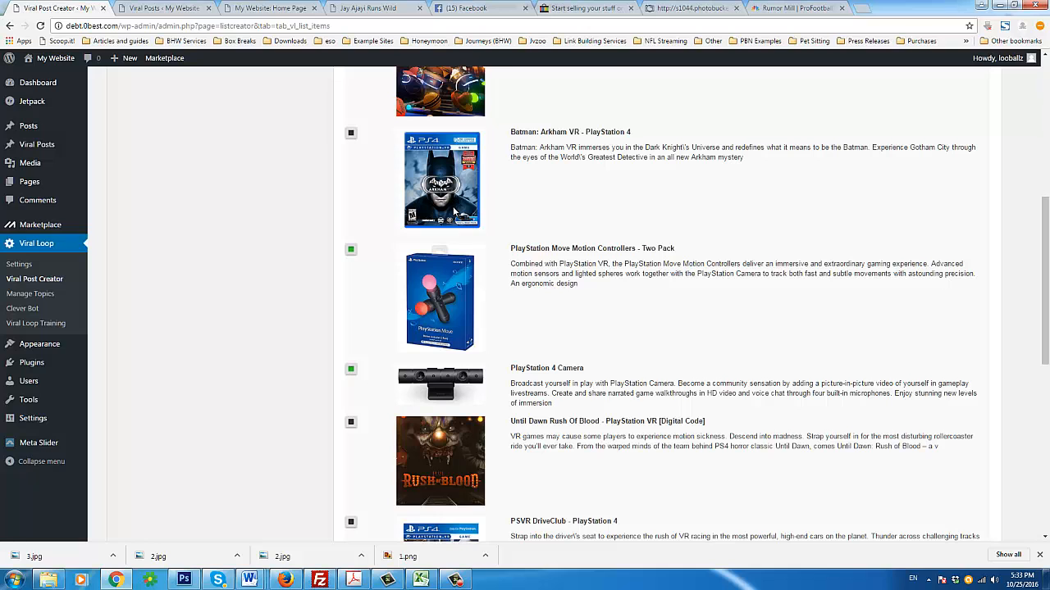
scroll(506, 284, "down", 3)
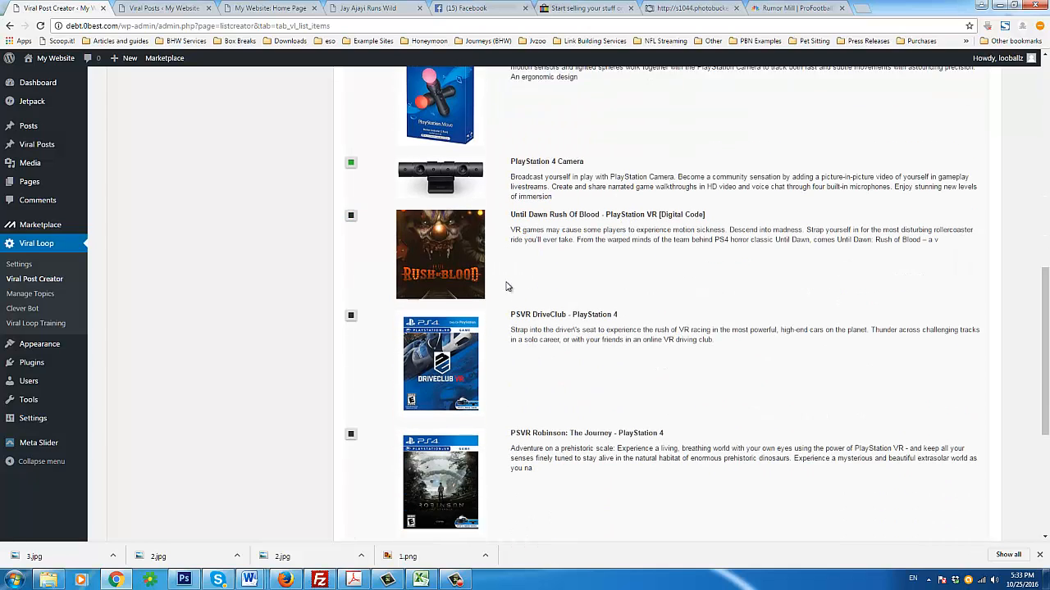
scroll(506, 284, "down", 2)
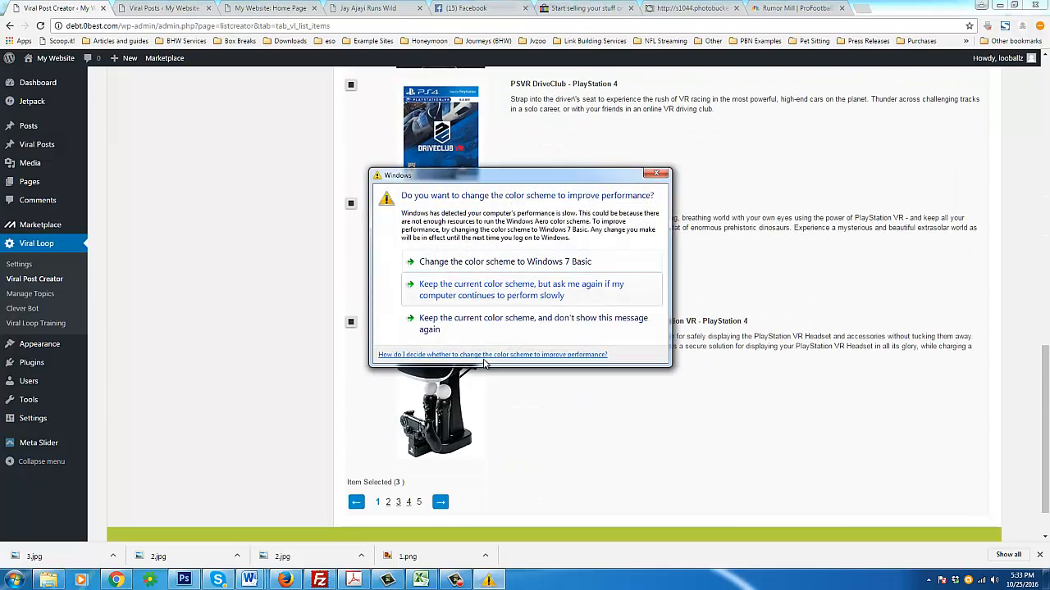
left_click(656, 173)
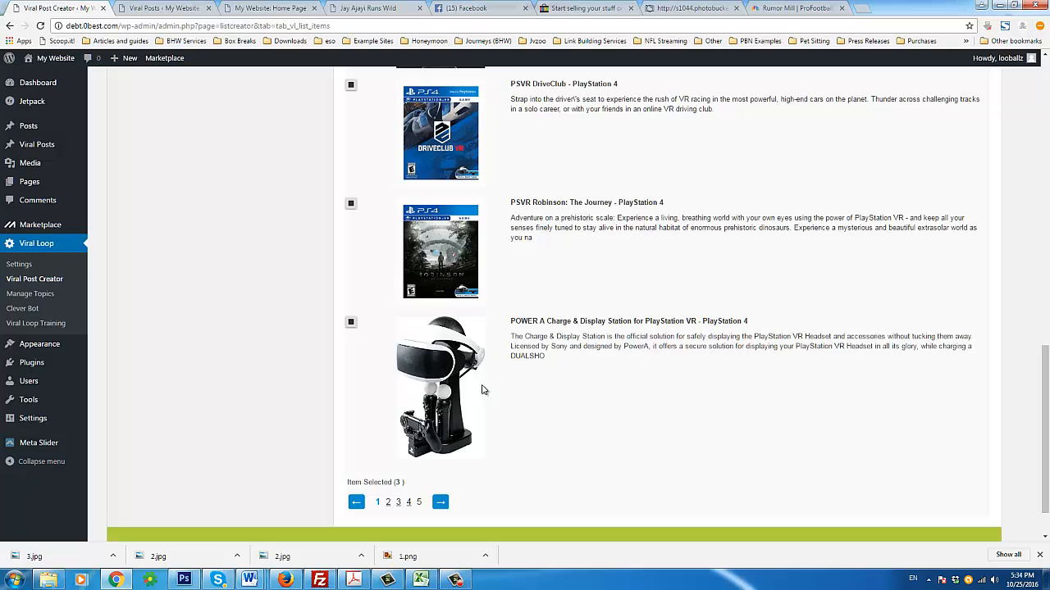
scroll(472, 394, "up", 5)
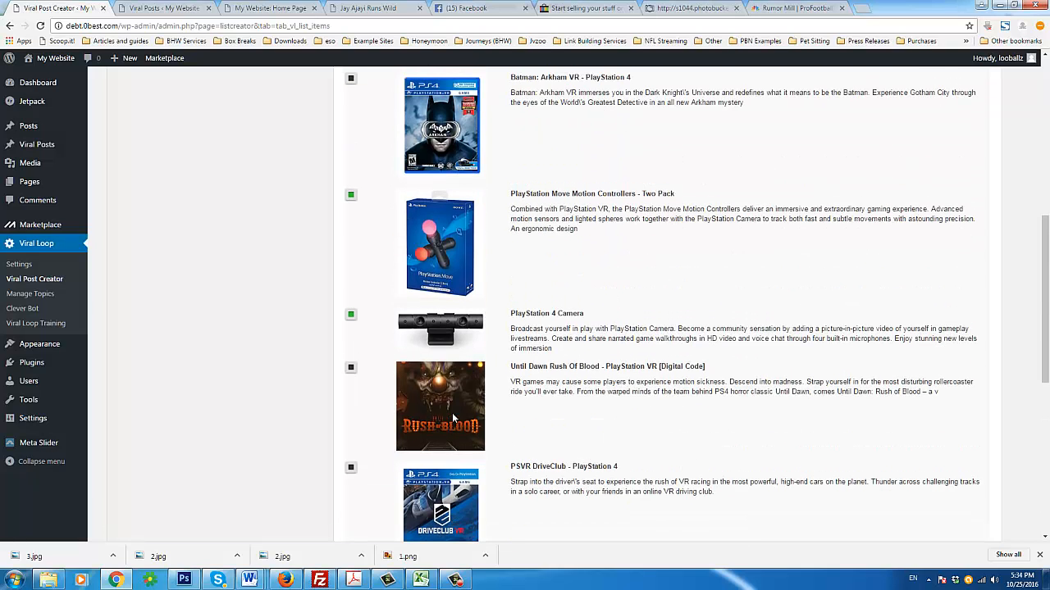
scroll(469, 416, "up", 2)
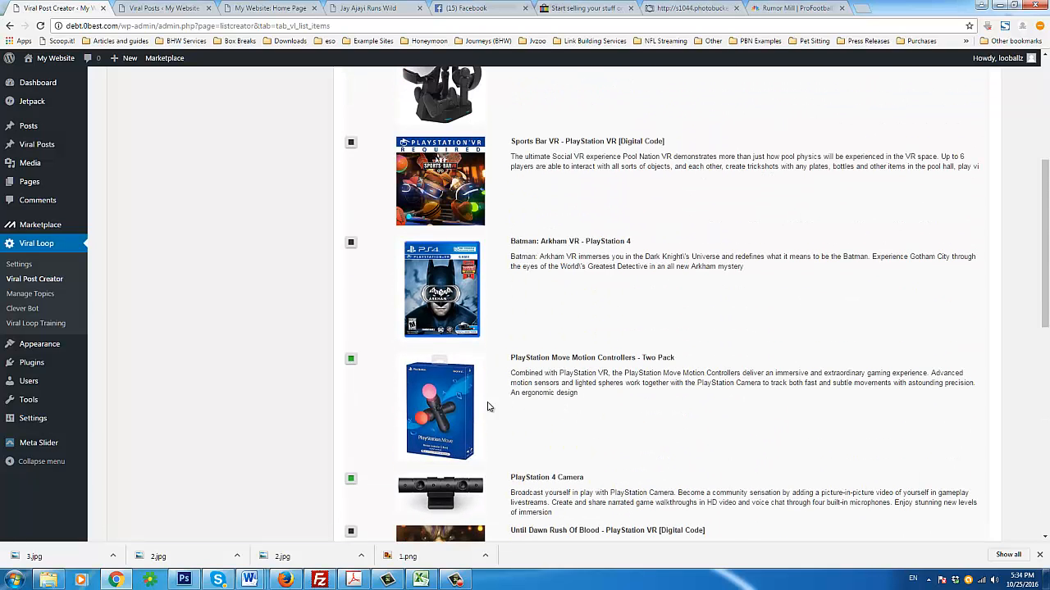
scroll(385, 438, "up", 3)
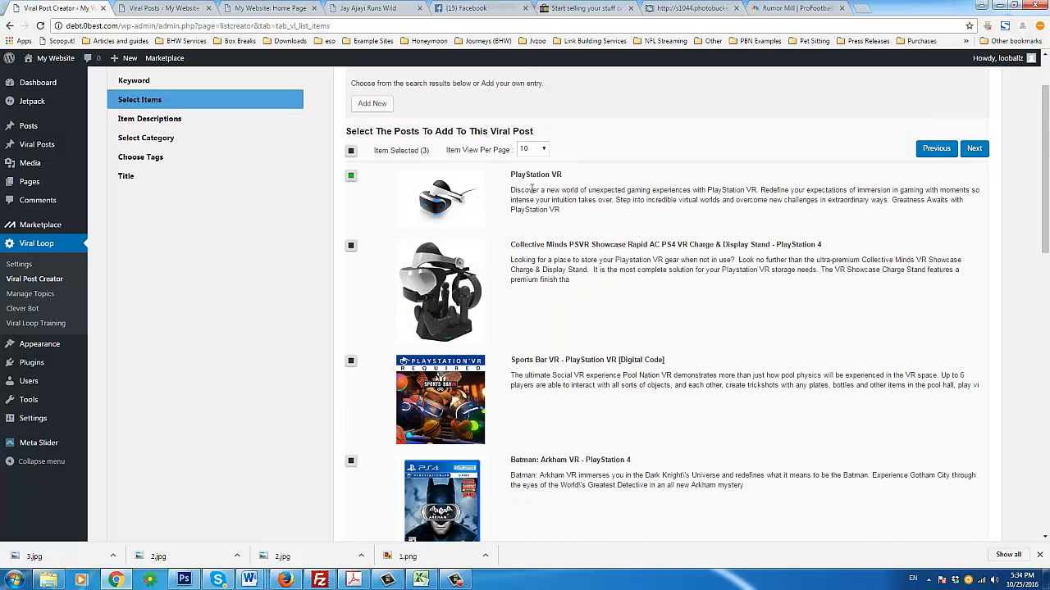
scroll(514, 261, "down", 4)
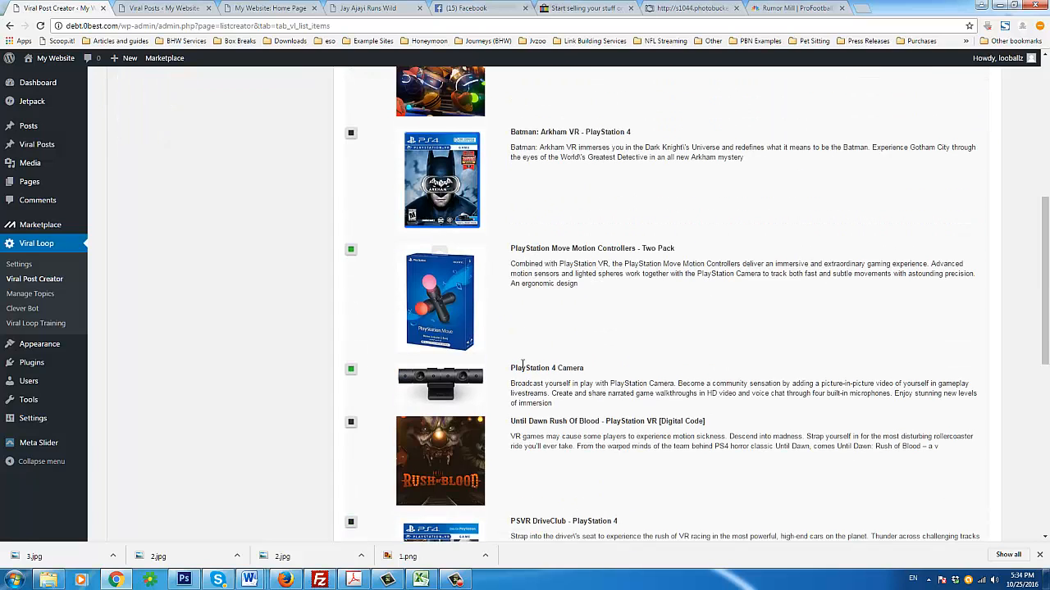
scroll(523, 365, "up", 5)
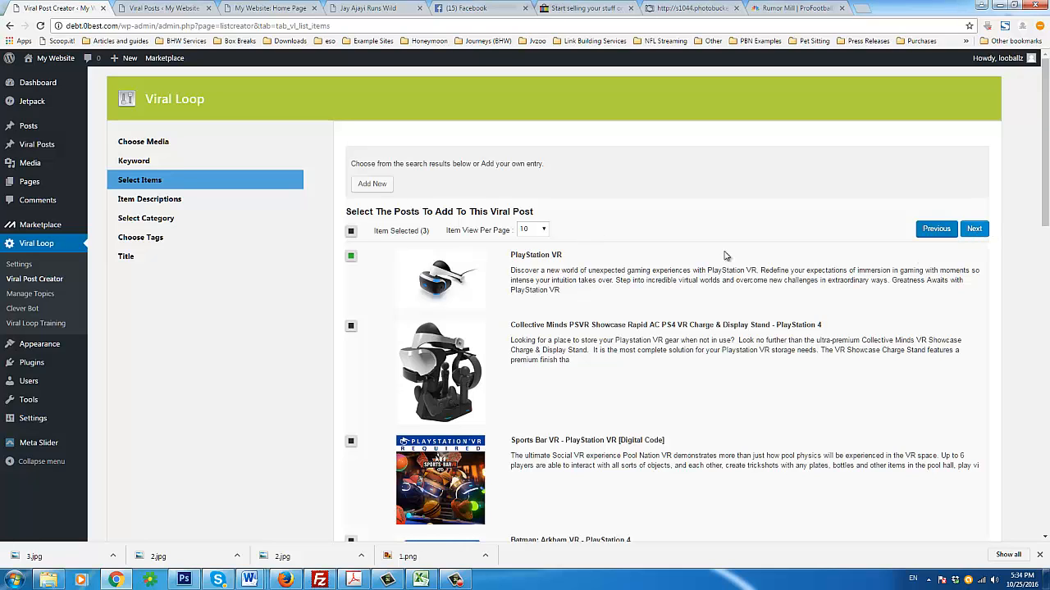
left_click(972, 229)
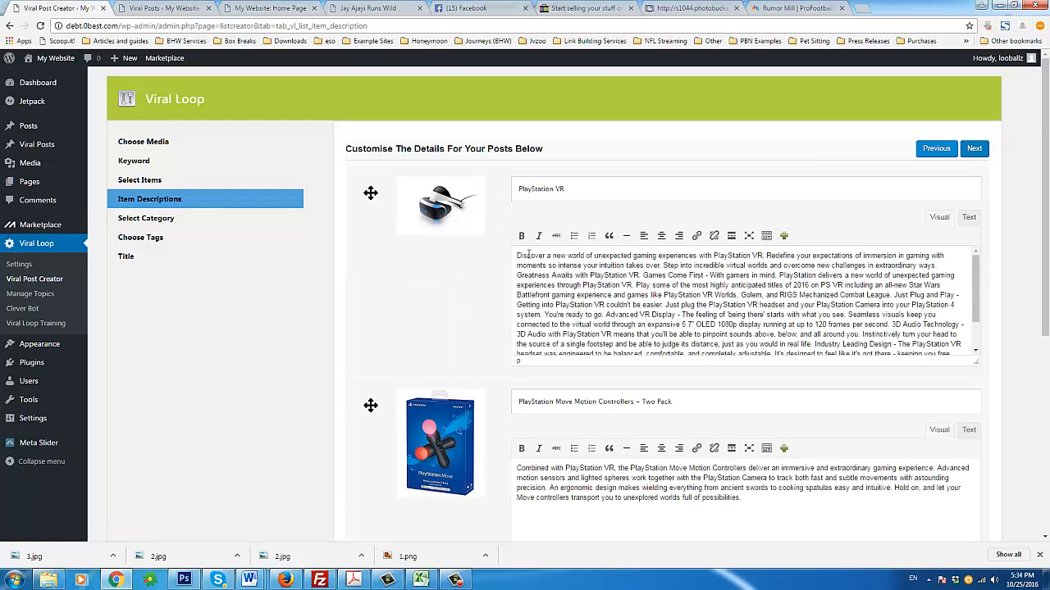
Examine the full PlayStation VR description text in the item details
double_click(529, 260)
triple_click(532, 254)
scroll(581, 280, "down", 1)
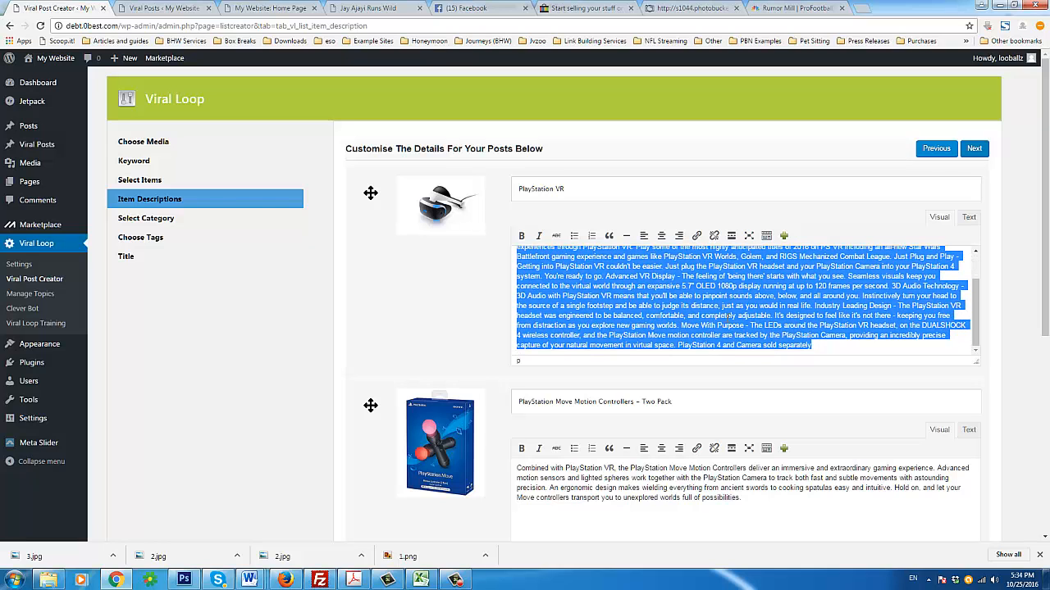
left_click(728, 316)
left_click_drag(843, 349, 508, 231)
left_click(542, 276)
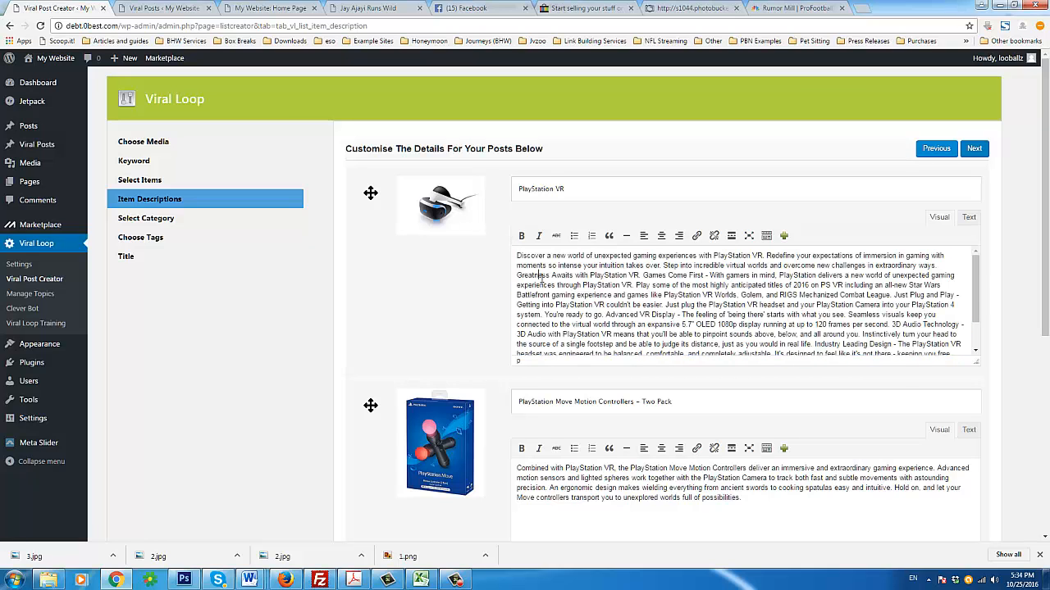
Examine the descriptions of the PlayStation Move Motion Controllers and the PlayStation 4 Camera against the PlayStation VR text
scroll(639, 308, "down", 6)
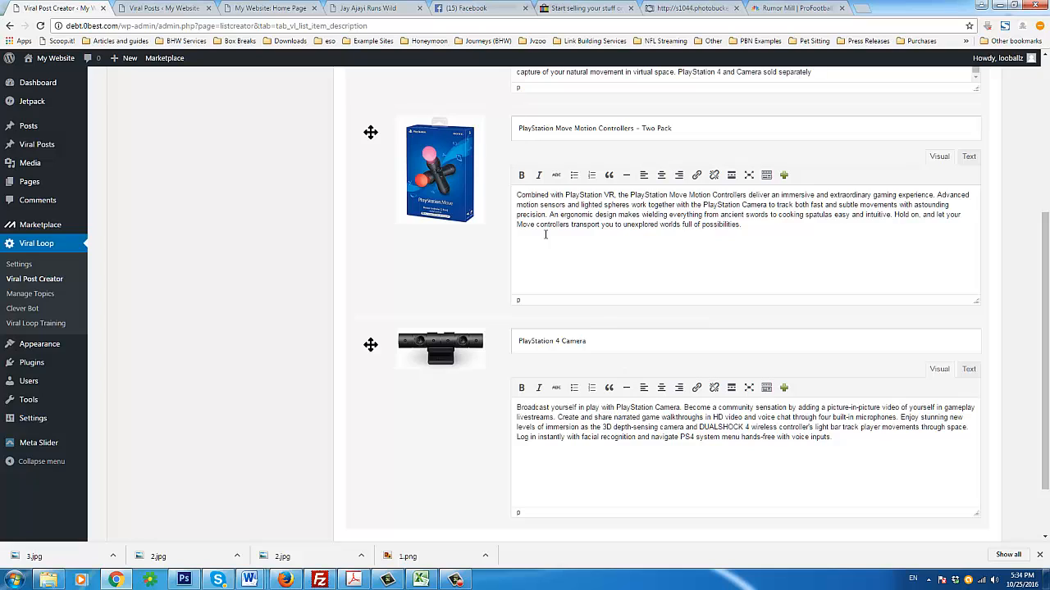
triple_click(546, 225)
left_click(546, 226)
triple_click(563, 201)
left_click(650, 212)
left_click_drag(593, 215, 706, 215)
left_click(706, 215)
scroll(654, 247, "down", 2)
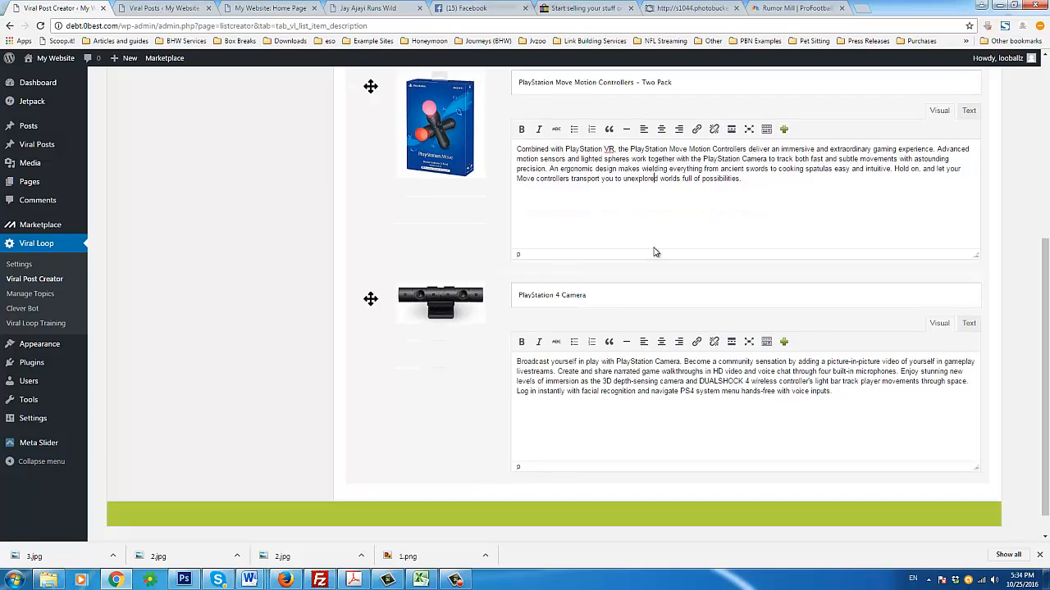
scroll(455, 321, "up", 3)
scroll(442, 300, "up", 2)
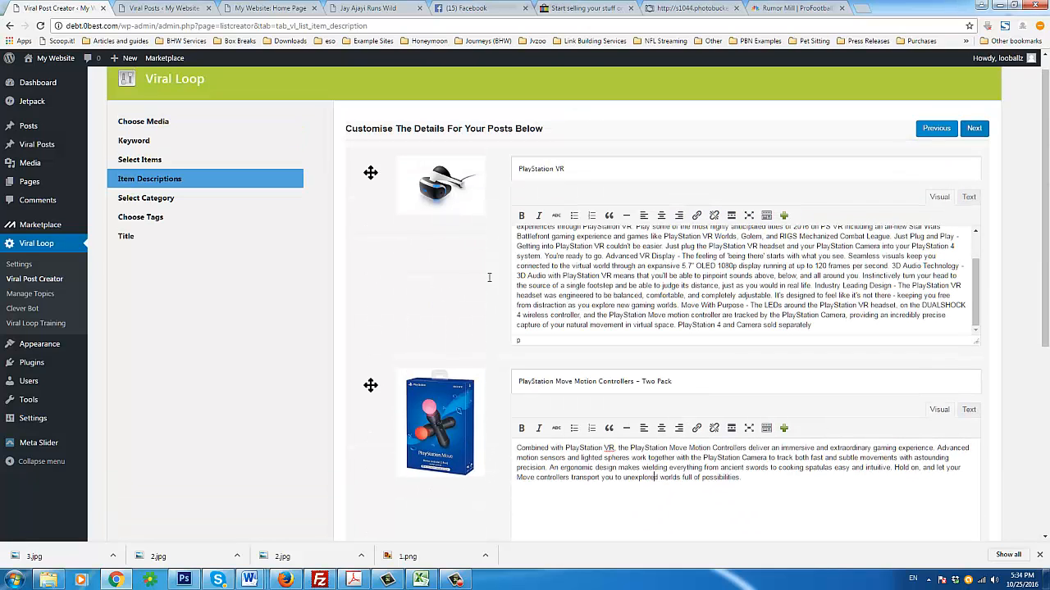
scroll(588, 282, "up", 3)
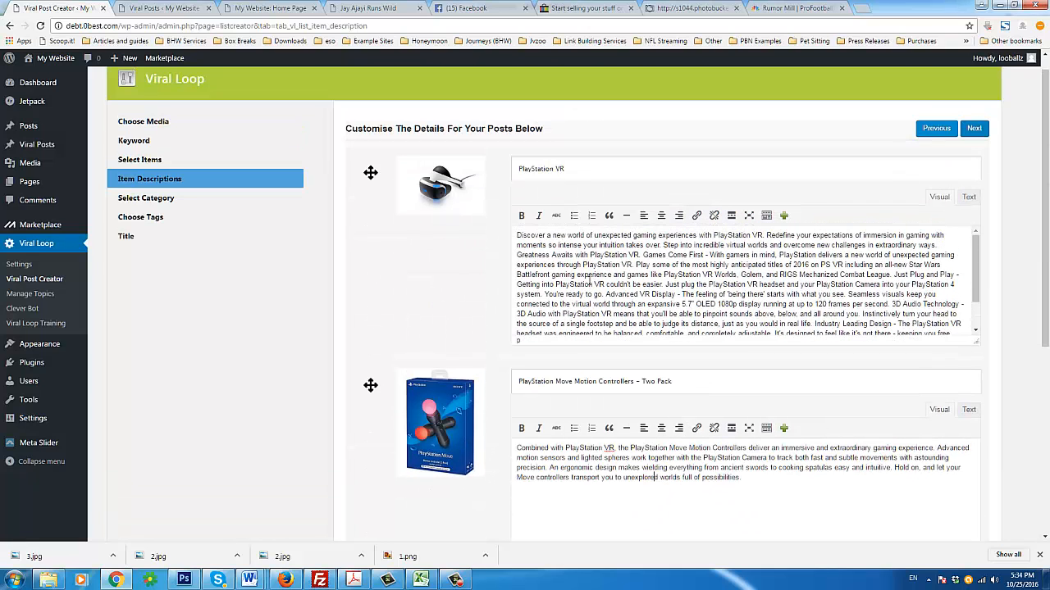
Split the PlayStation VR description into new paragraphs at "Getting into PlayStation VR" and "Advanced VR Display"
key("ctrl+a")
left_click(681, 303)
left_click_drag(579, 239, 707, 264)
left_click(707, 265)
key("Return")
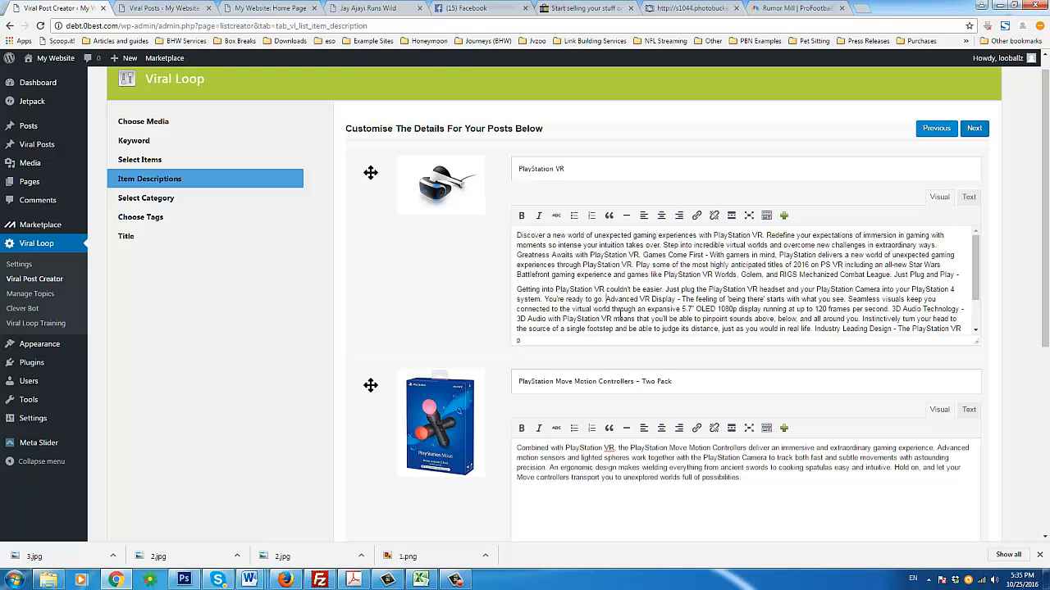
key("Return")
scroll(625, 318, "down", 2)
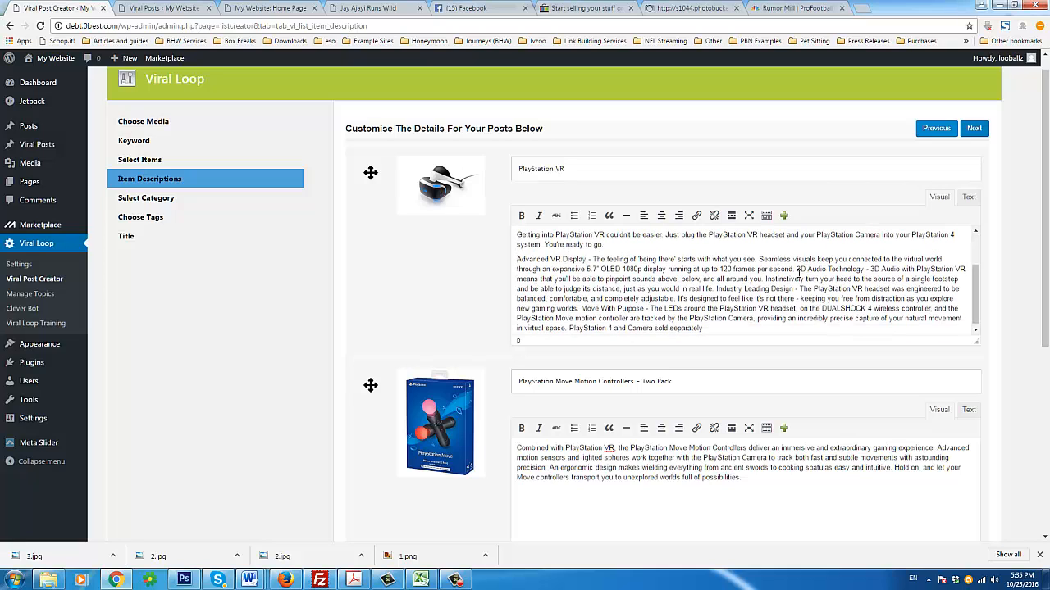
Start new paragraphs at "3D Audio Technology", "Industry Leading Design" and "Move With Purpose" in the PlayStation VR description
key("Return")
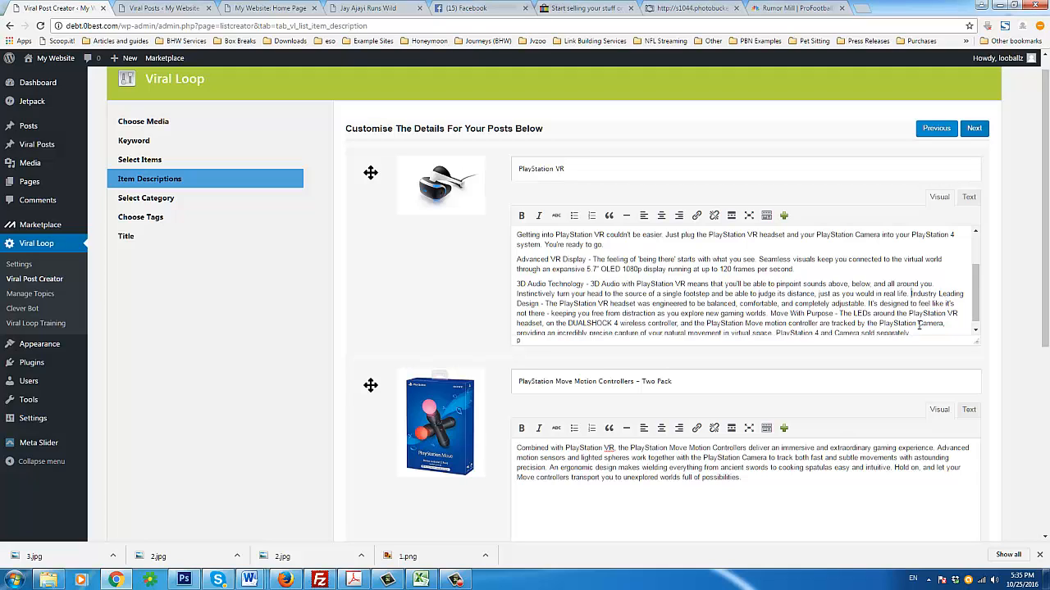
key("Return")
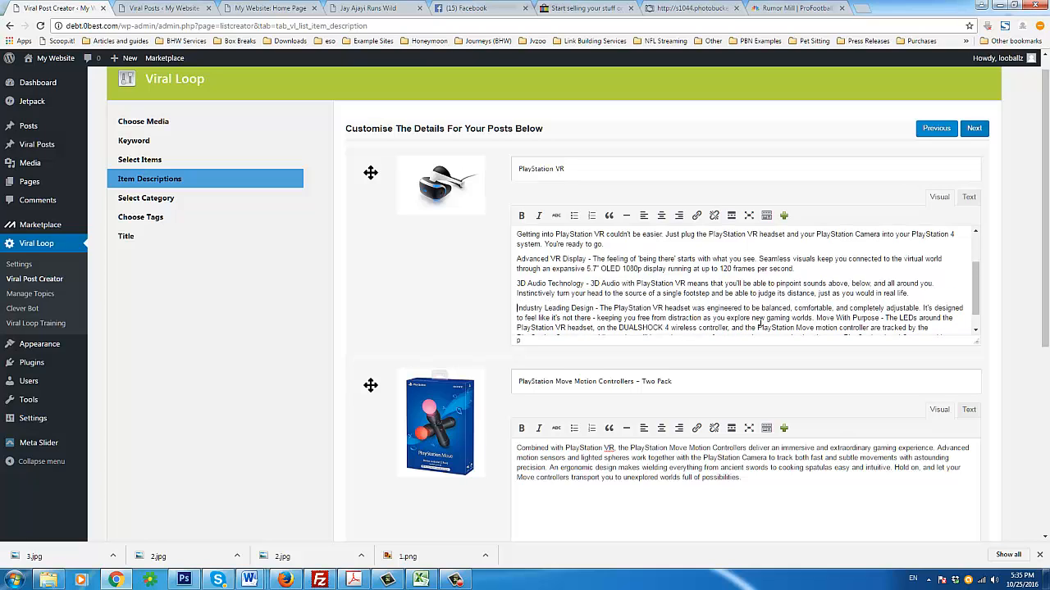
scroll(734, 310, "down", 1)
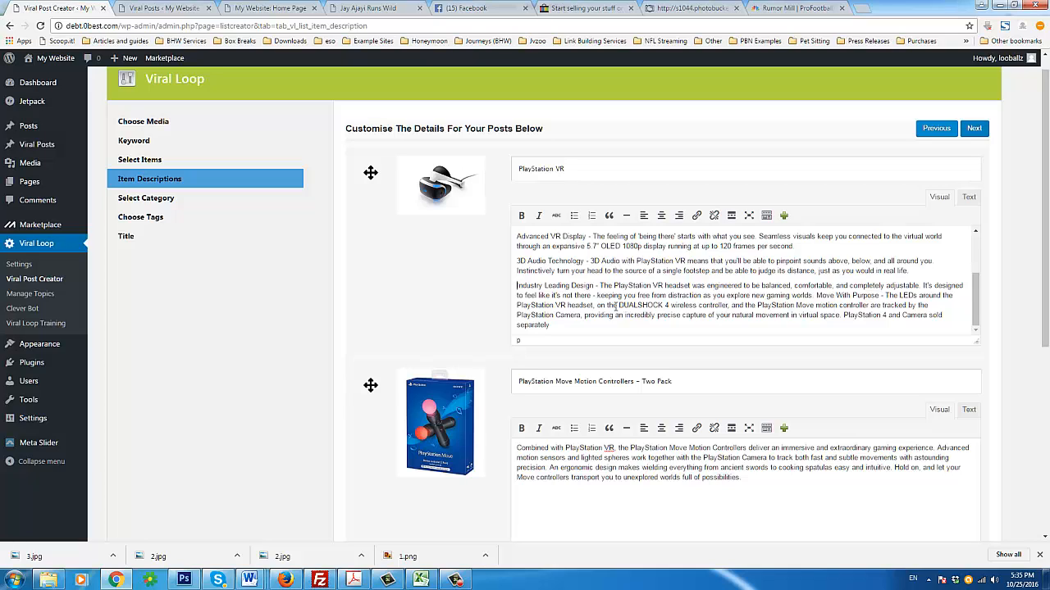
left_click(817, 296)
key("Return")
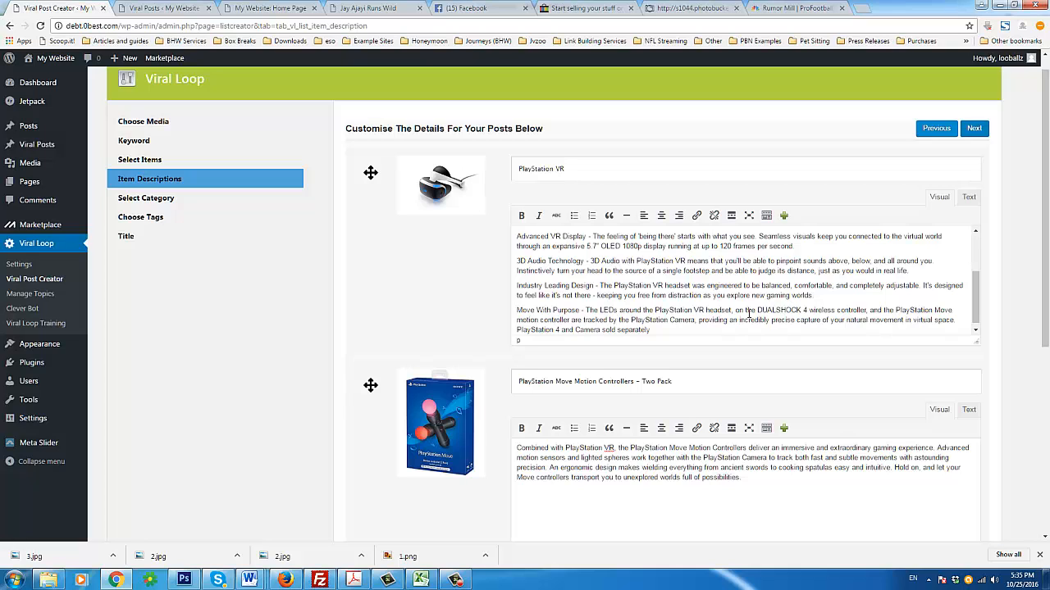
scroll(640, 320, "down", 1)
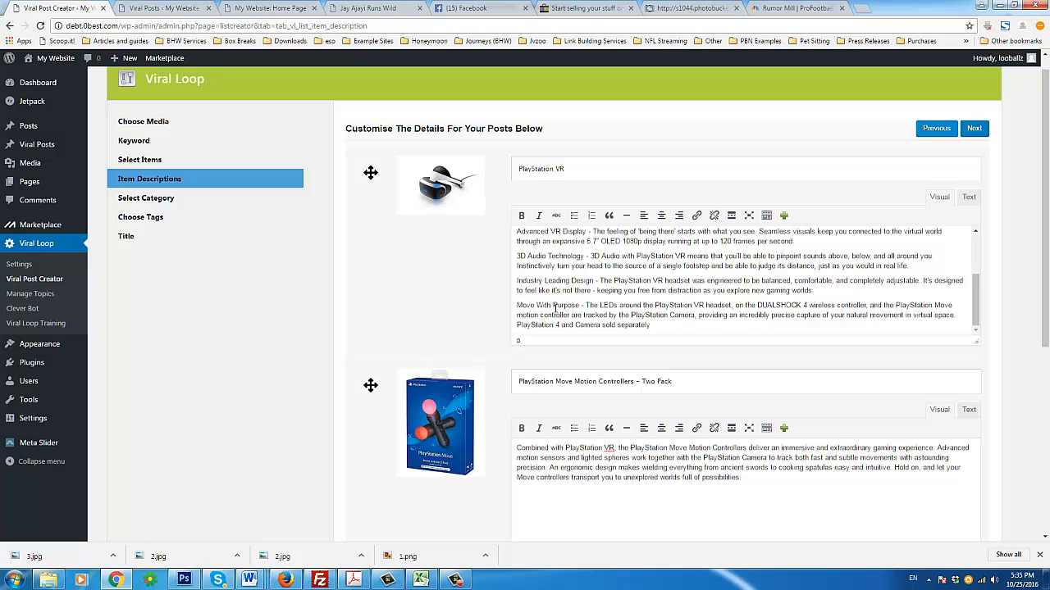
Bold the lead-ins "Move With Purpose" and "Industry Leading Design" in the PlayStation VR description, dismissing the Windows color scheme dialog
left_click_drag(517, 305, 560, 305)
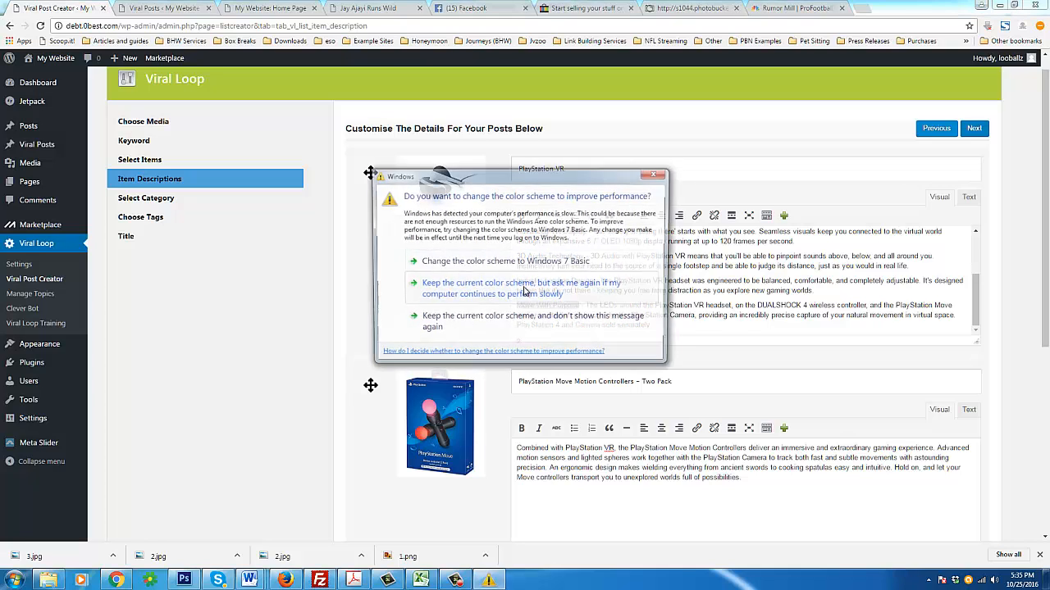
left_click(660, 176)
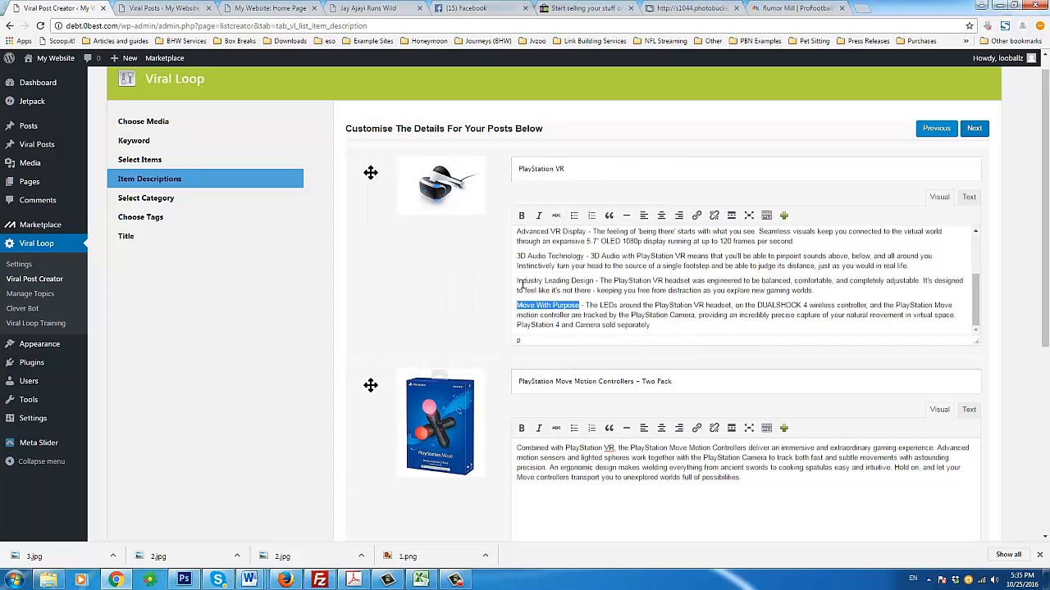
key("ctrl+b")
left_click_drag(518, 280, 594, 280)
key("ctrl+b")
Bold the lead-ins "3D Audio Technology" and "Advanced VR Display" in the PlayStation VR description
left_click(522, 256)
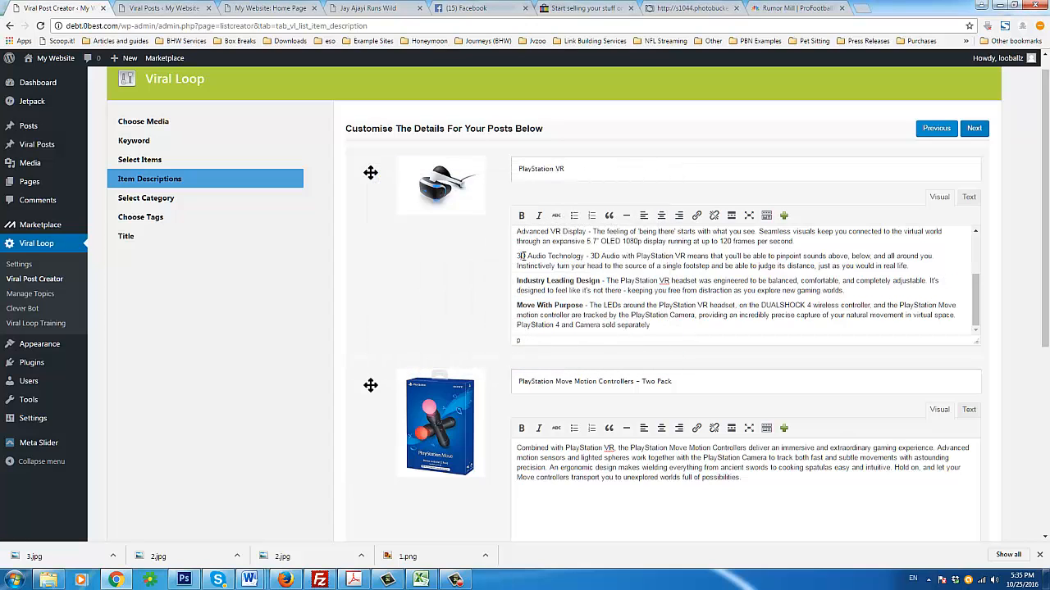
left_click_drag(518, 256, 584, 256)
key("ctrl+b")
scroll(537, 267, "up", 1)
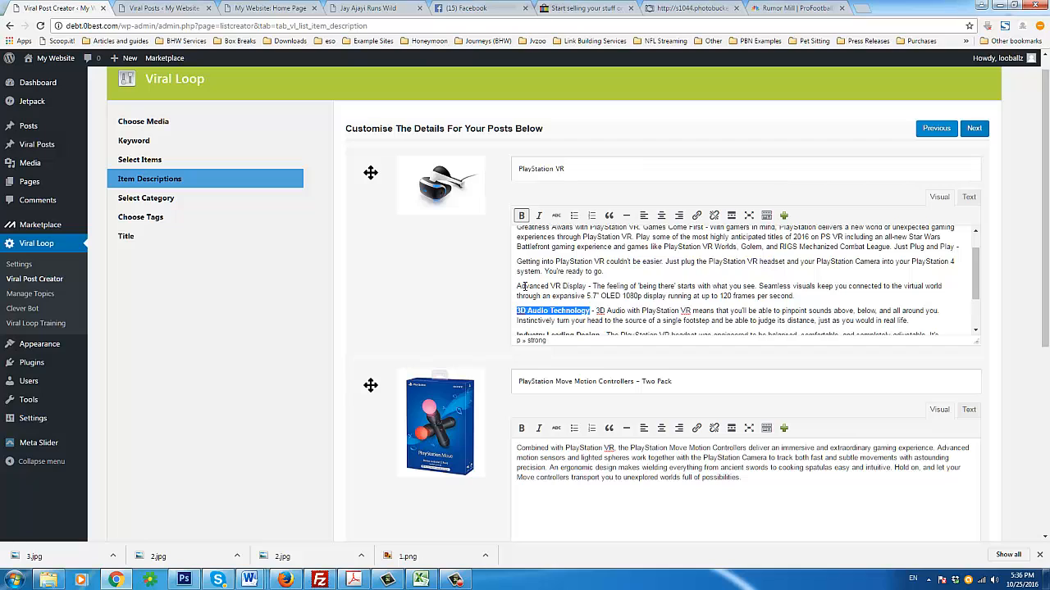
left_click_drag(517, 286, 590, 286)
key("ctrl+b")
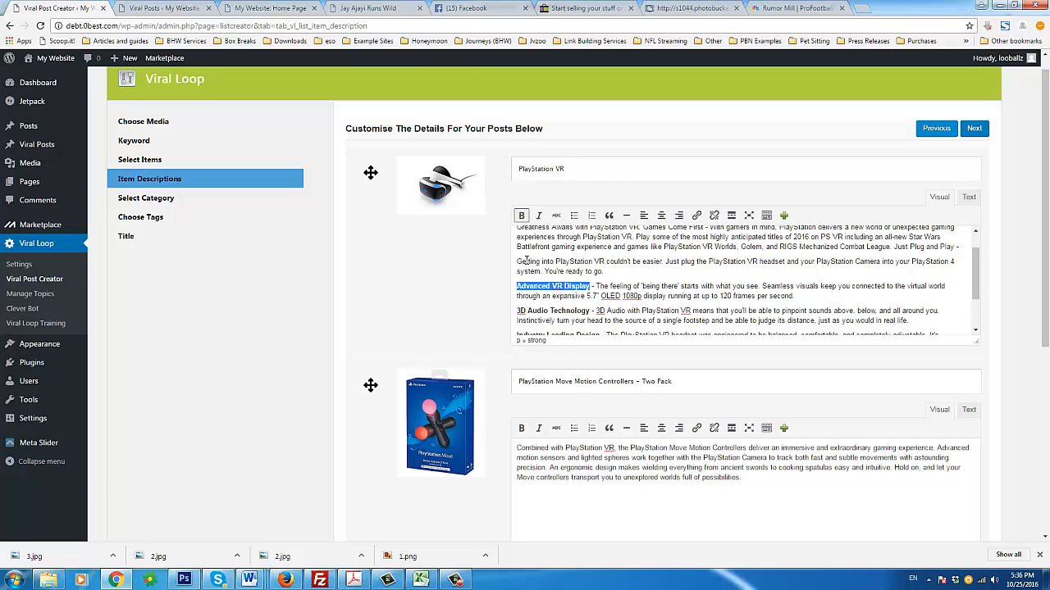
left_click_drag(518, 262, 591, 262)
left_click(567, 264)
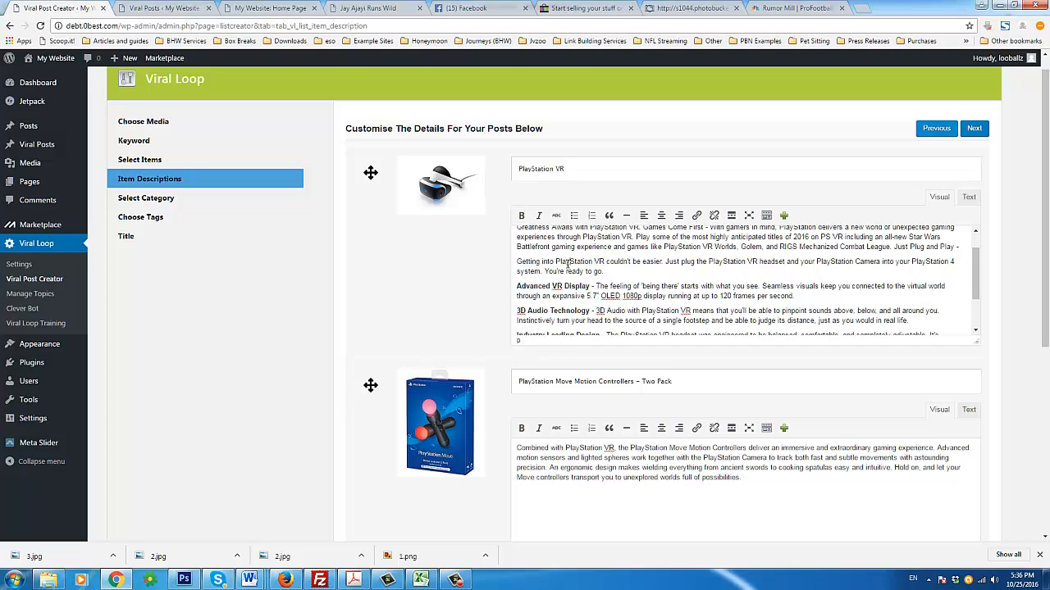
Review the edited item descriptions and continue to the category selection
scroll(568, 264, "down", 3)
scroll(541, 297, "up", 5)
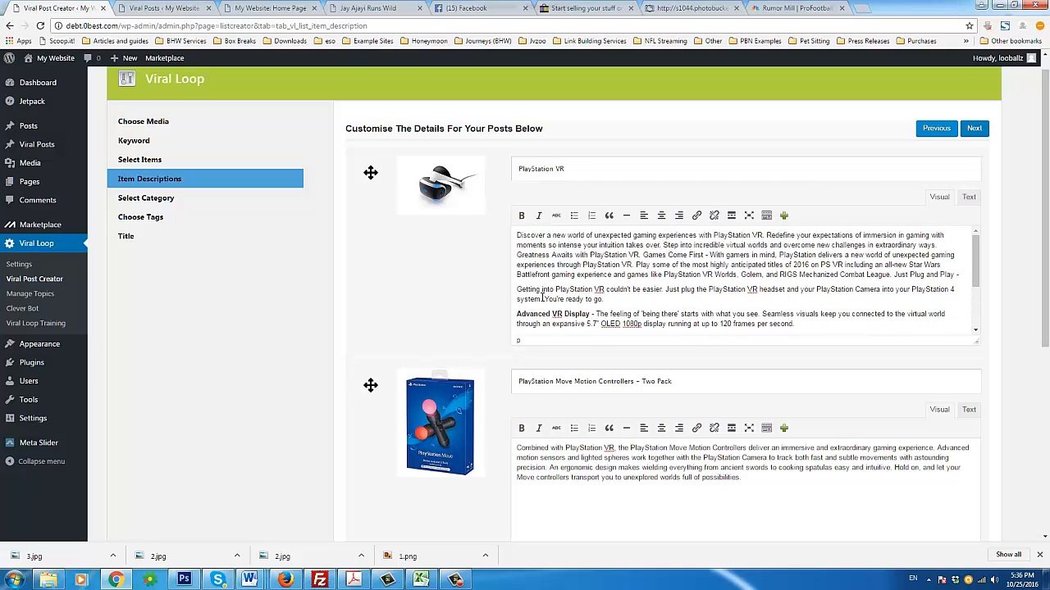
scroll(541, 298, "down", 5)
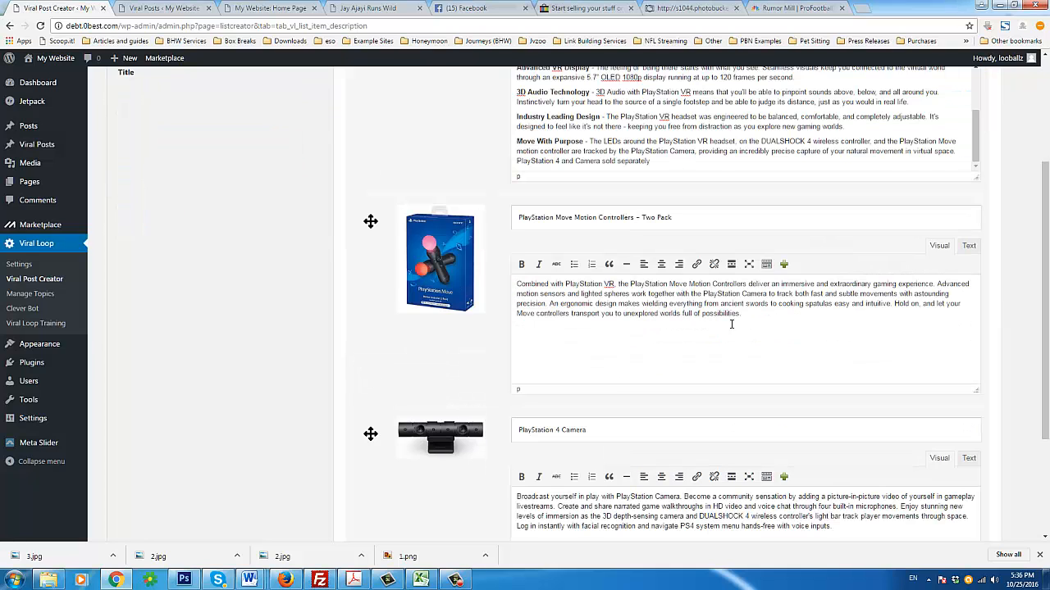
scroll(655, 366, "down", 2)
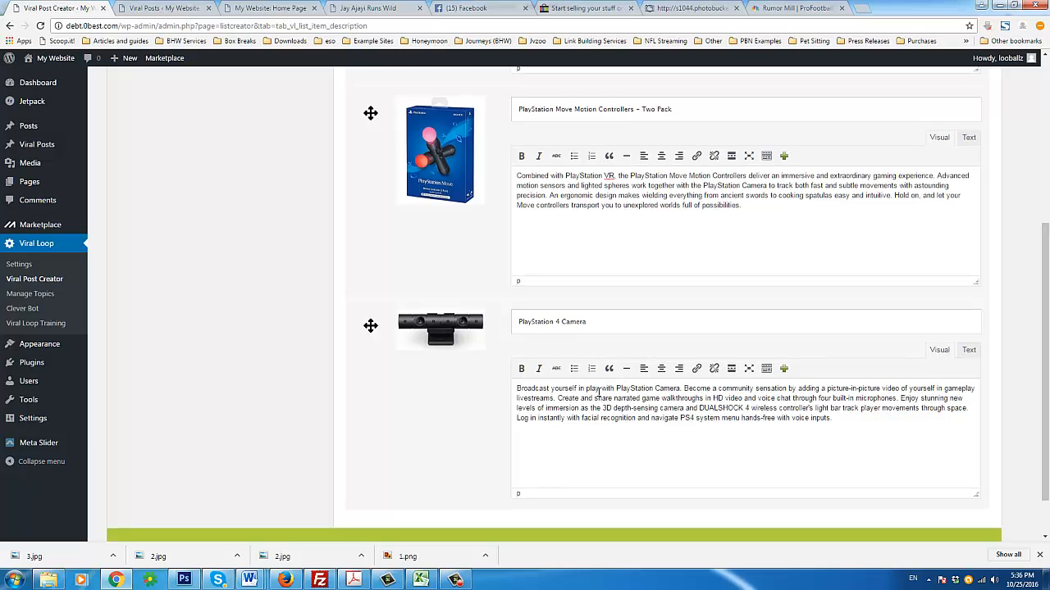
scroll(574, 361, "up", 4)
scroll(574, 328, "up", 3)
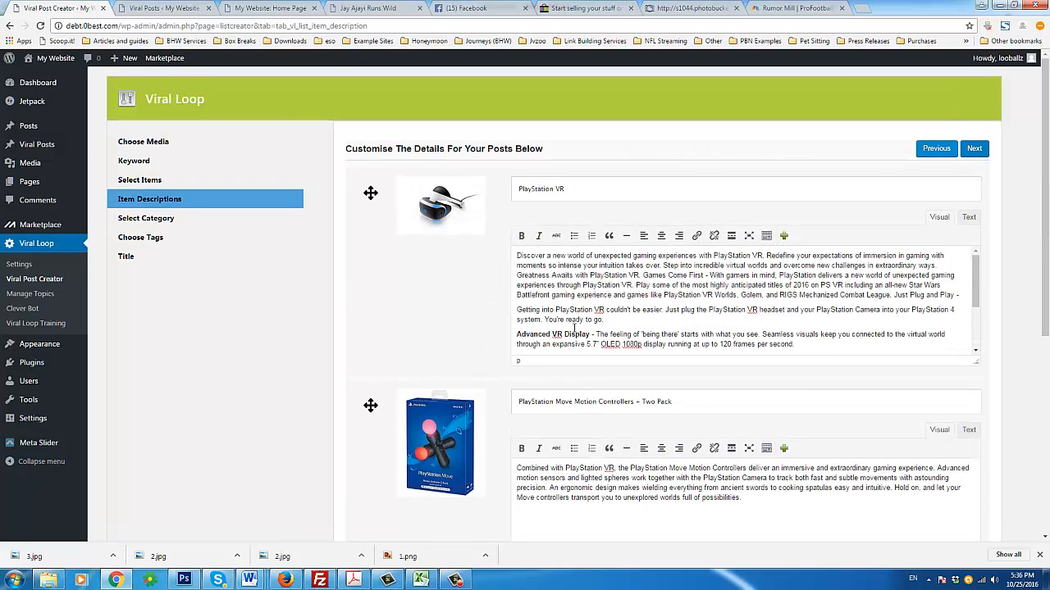
left_click(973, 148)
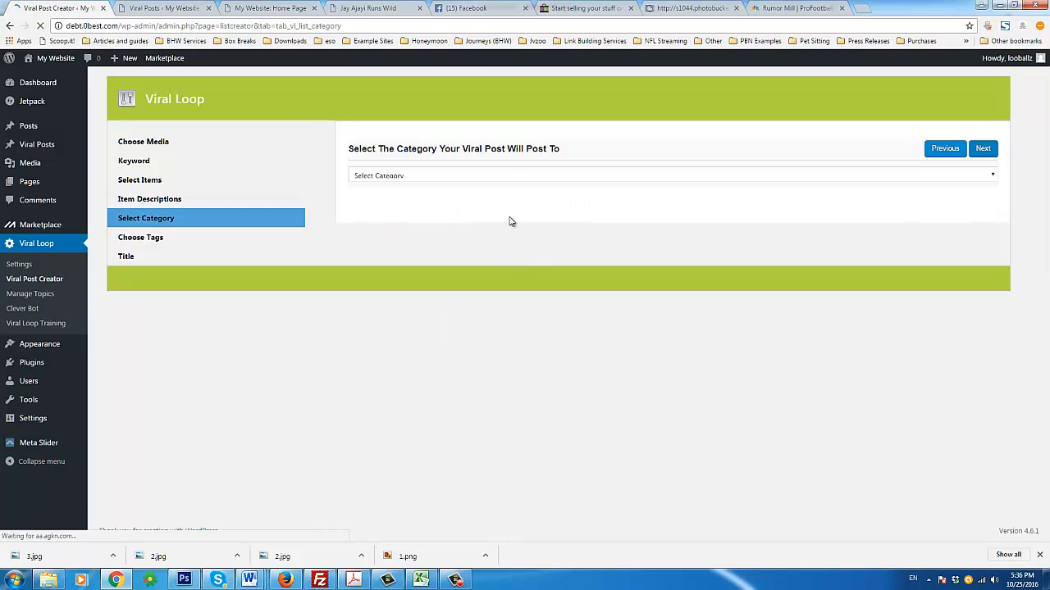
Choose Category 1 as the category the viral post will post to
left_click(506, 176)
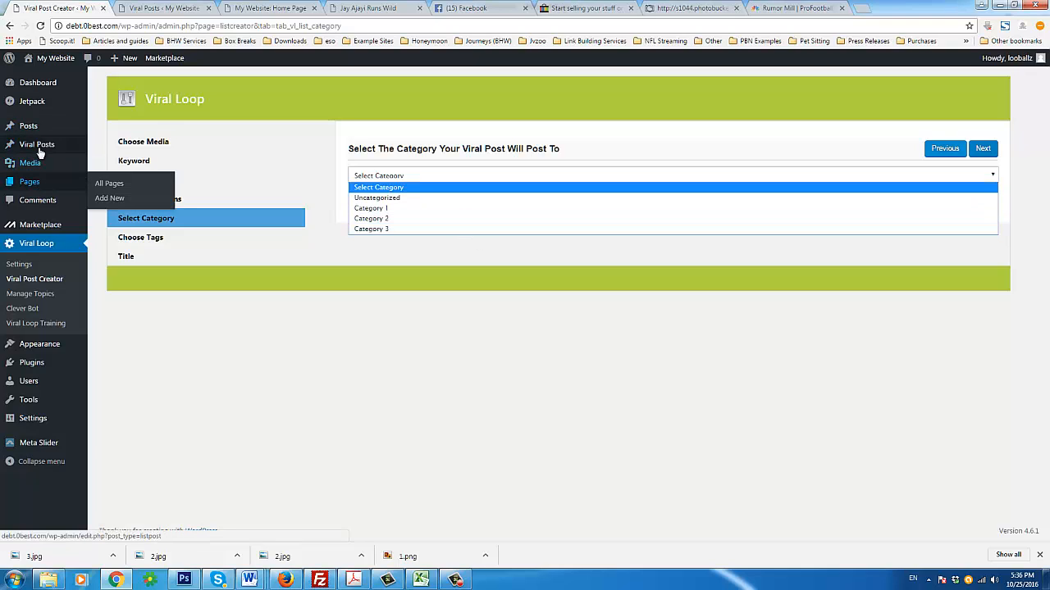
mouse_move(39, 148)
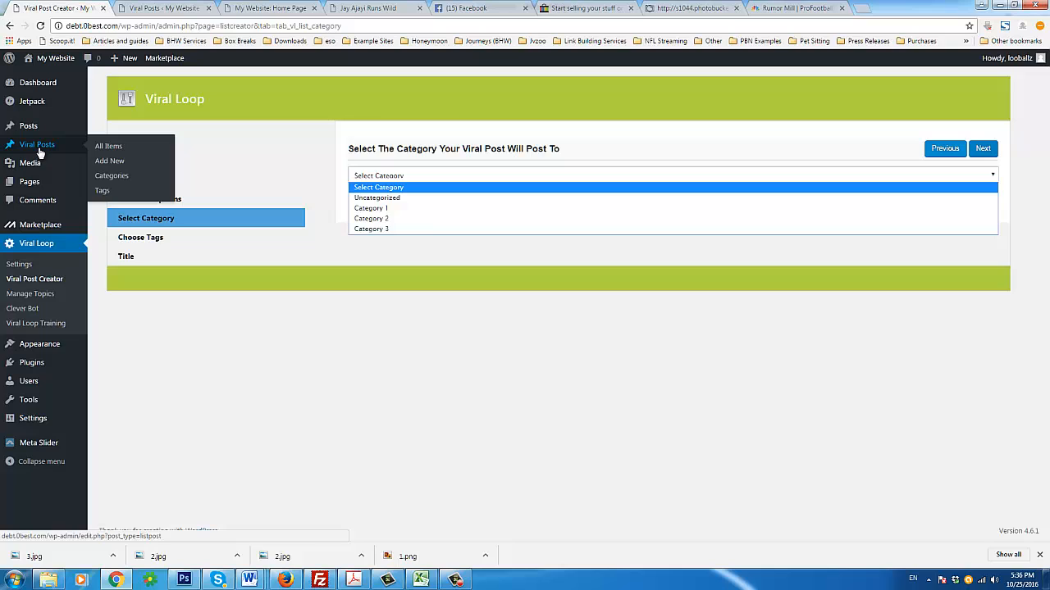
left_click(383, 209)
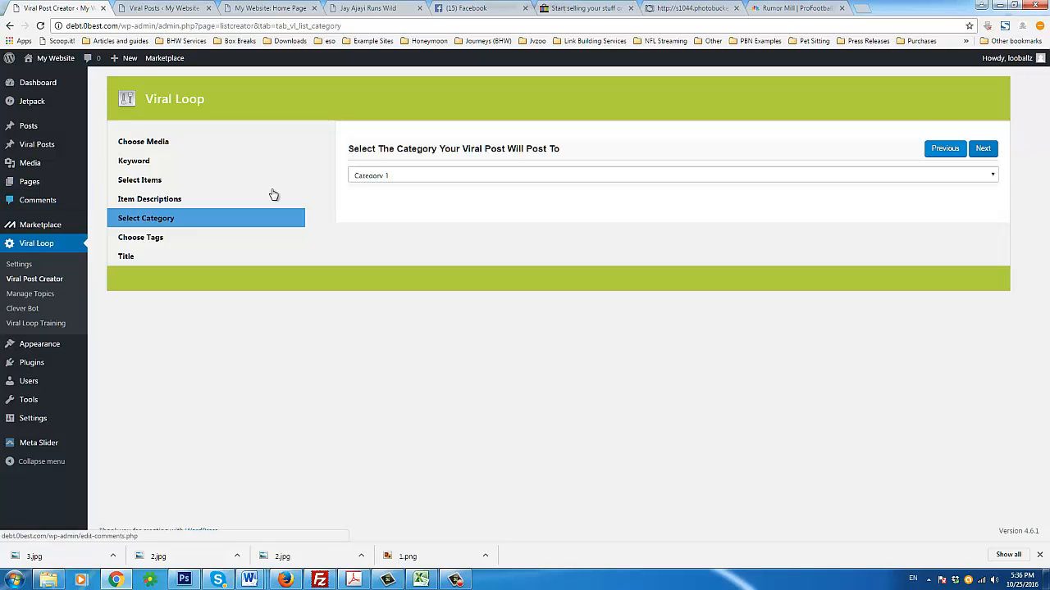
Return to the item descriptions and check the formatted paragraphs of the PlayStation VR description
left_click(951, 152)
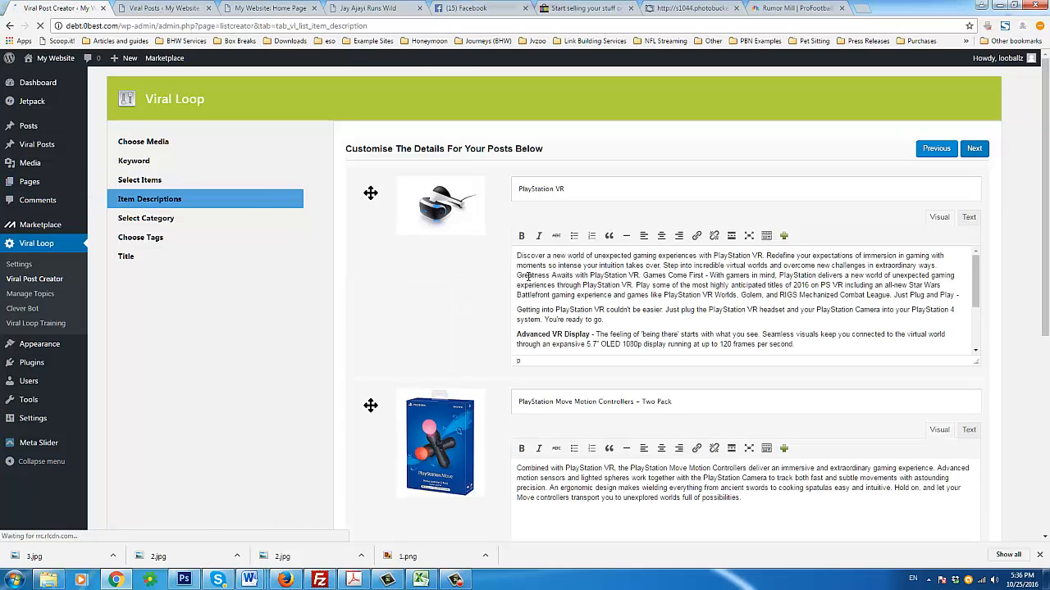
scroll(520, 279, "down", 3)
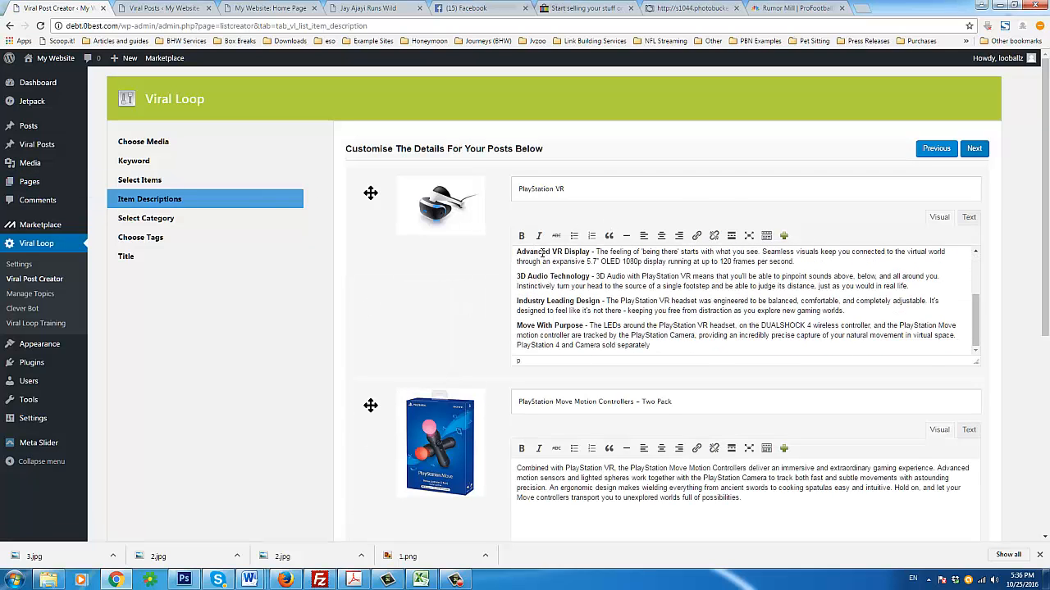
left_click_drag(525, 253, 583, 325)
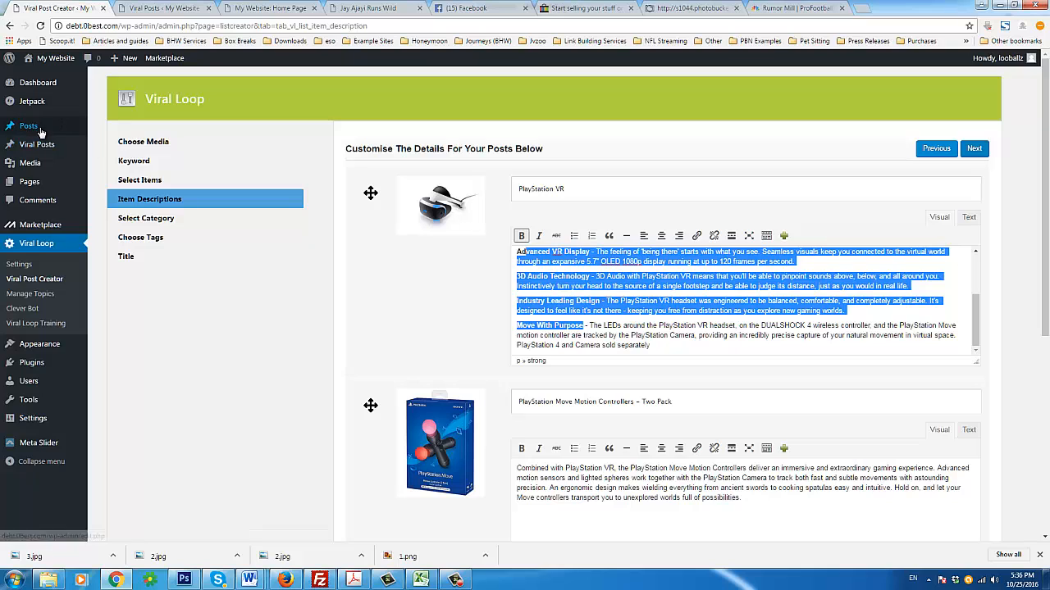
Open the site's post categories page in a new browser tab and switch to it
mouse_move(49, 128)
right_click(123, 161)
left_click(156, 168)
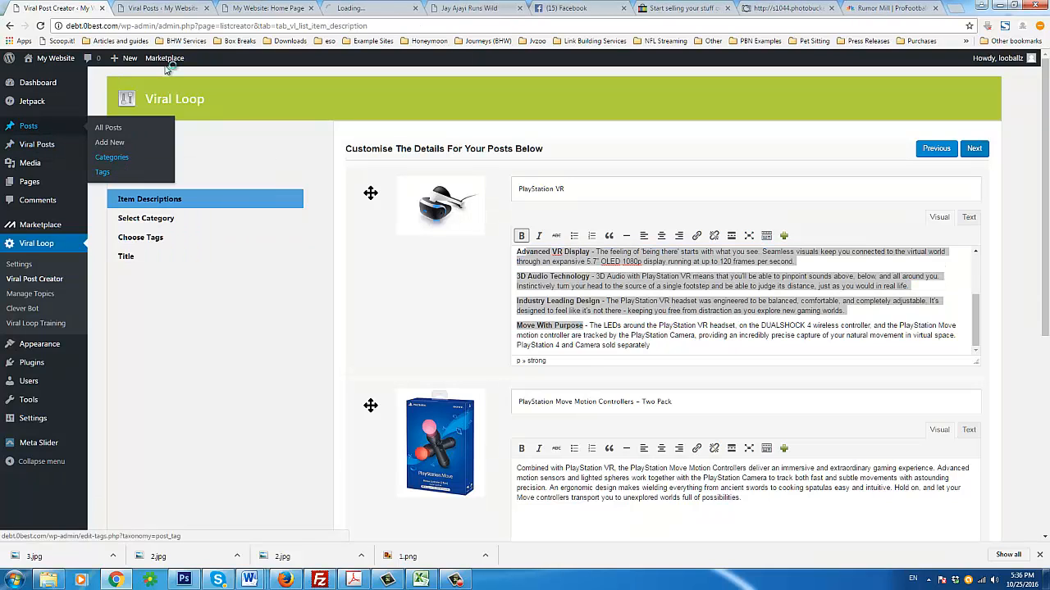
left_click(176, 7)
left_click_drag(176, 5, 175, 6)
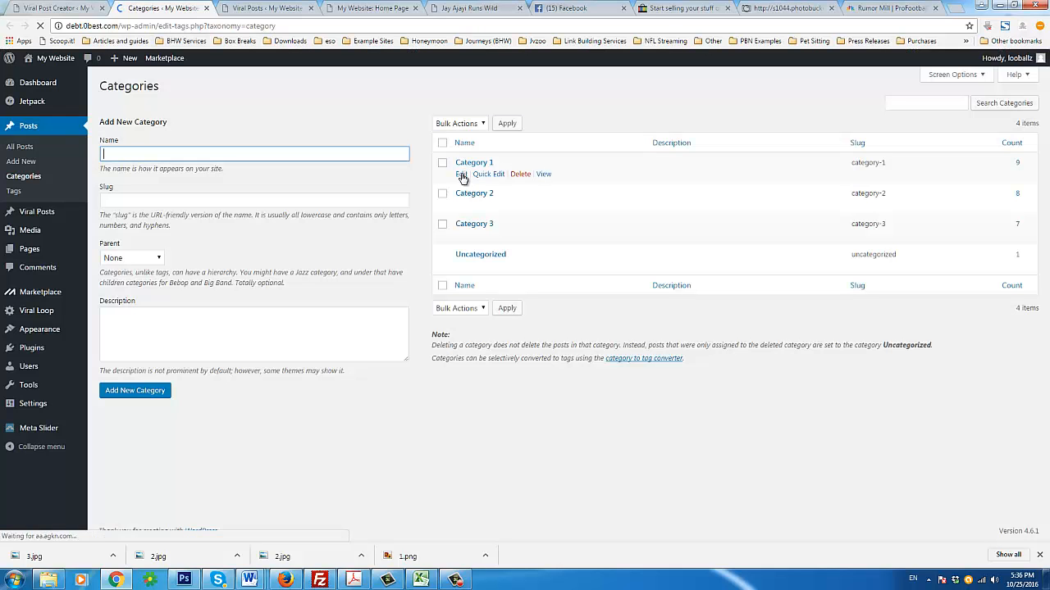
Rename Category 1 to Playstation VR, set its slug to playstation-vr, and save the category
left_click(461, 174)
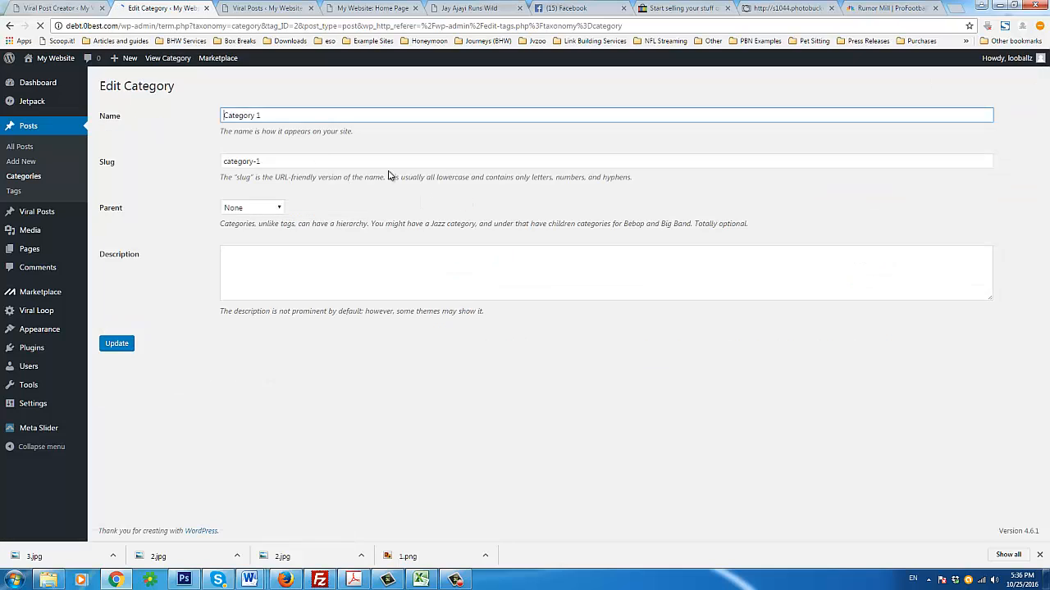
double_click(316, 115)
triple_click(316, 114)
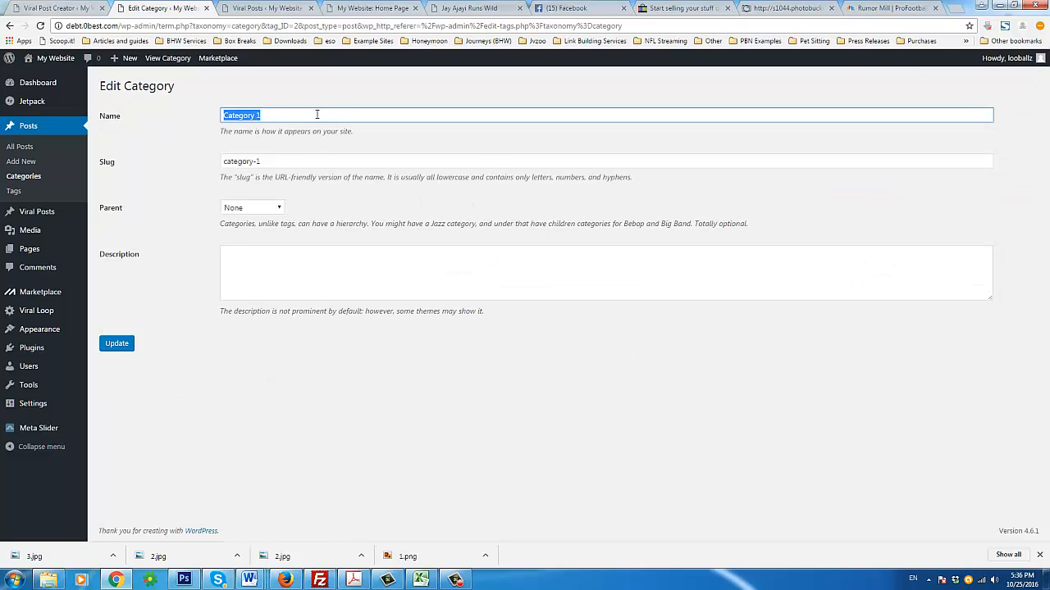
type("Playstation VR")
key("Tab")
type("pla")
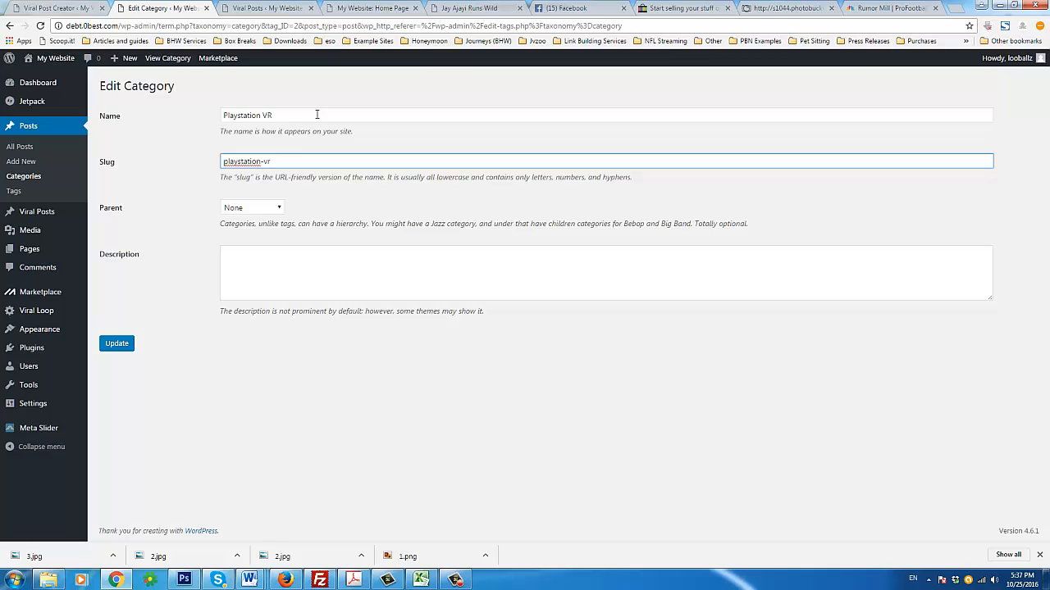
left_click(117, 343)
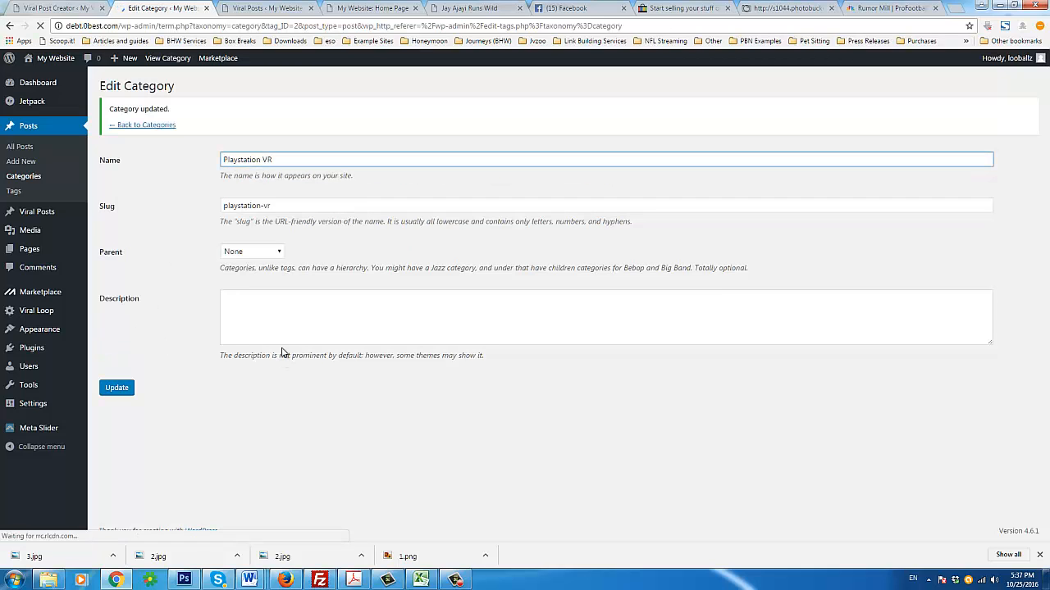
Rename Category 2 to NFL, set its slug to nfl, and save the category
left_click(149, 126)
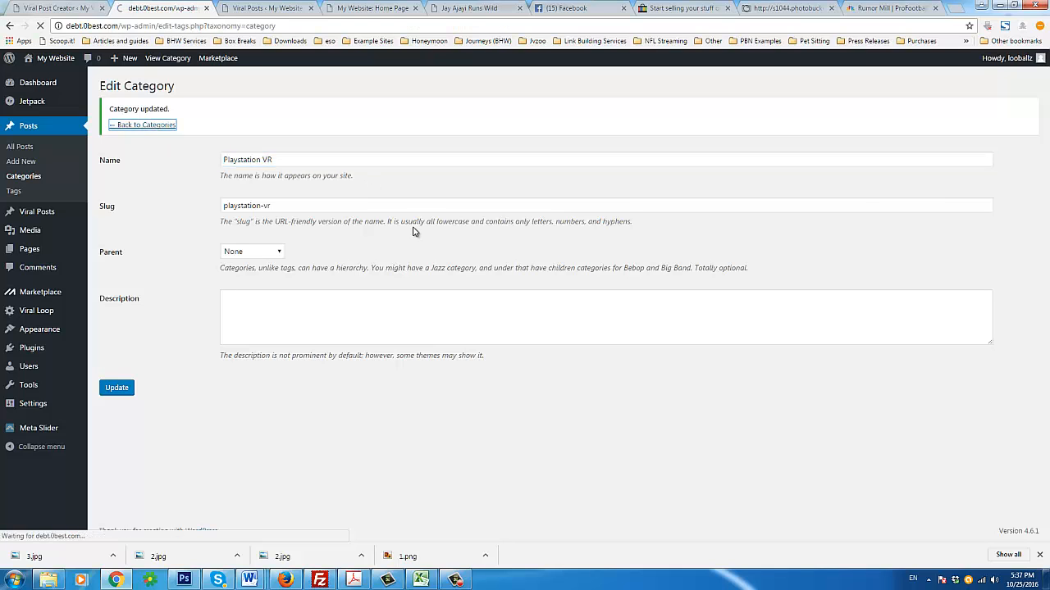
mouse_move(461, 208)
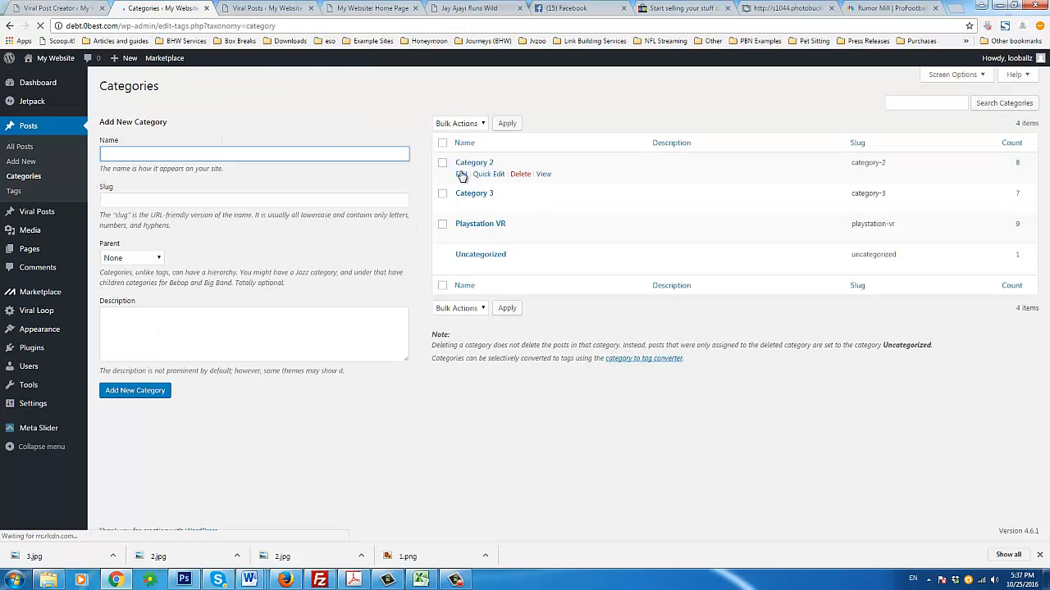
left_click(460, 174)
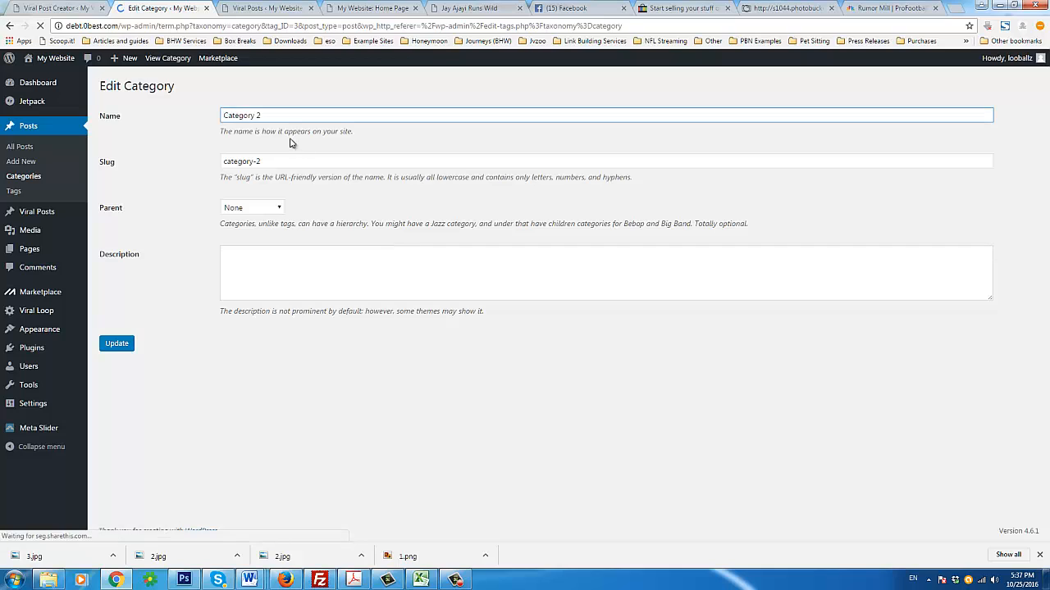
triple_click(290, 120)
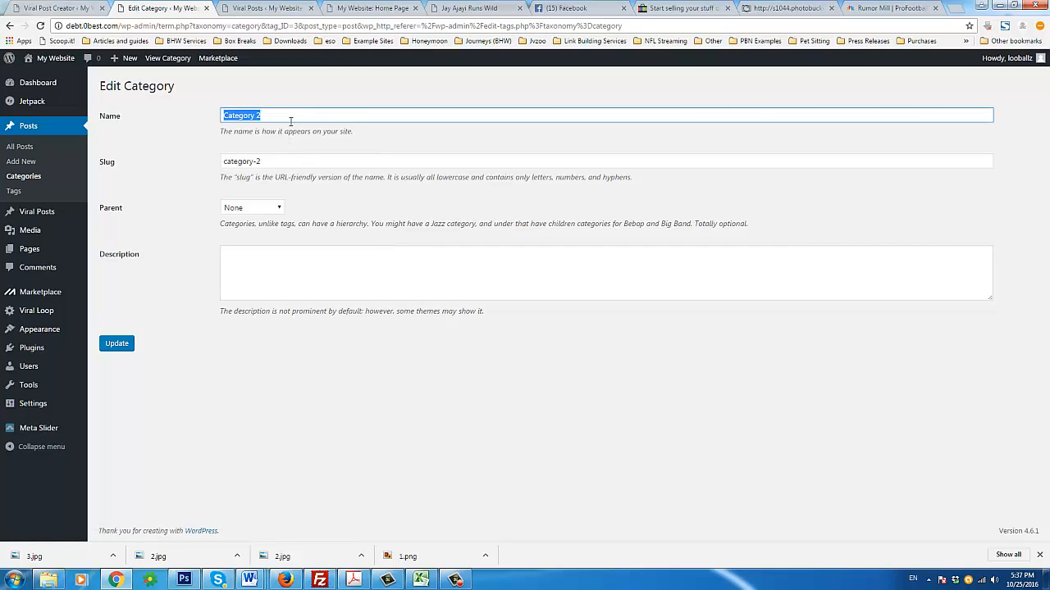
type("NFL")
key("Tab")
type("nfl")
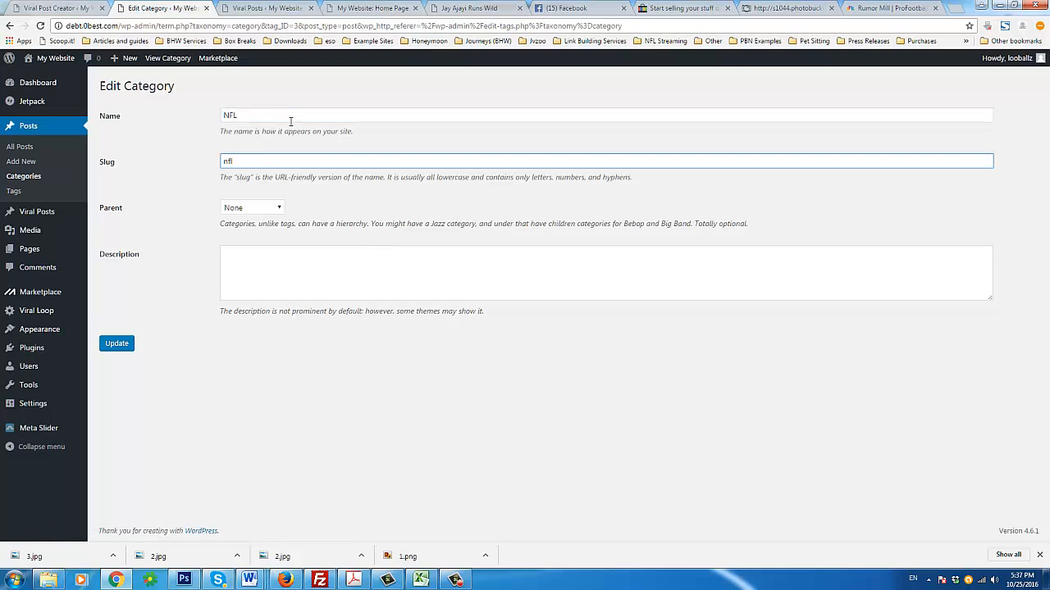
left_click(117, 343)
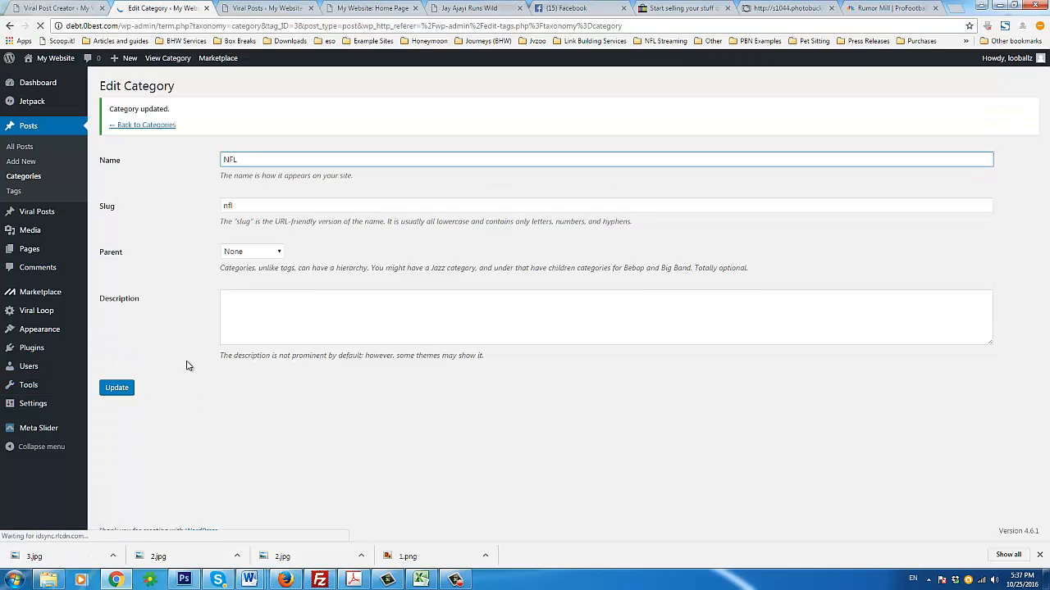
Rename Category 3 to Politics, set its slug to politics, and save the category
left_click(157, 126)
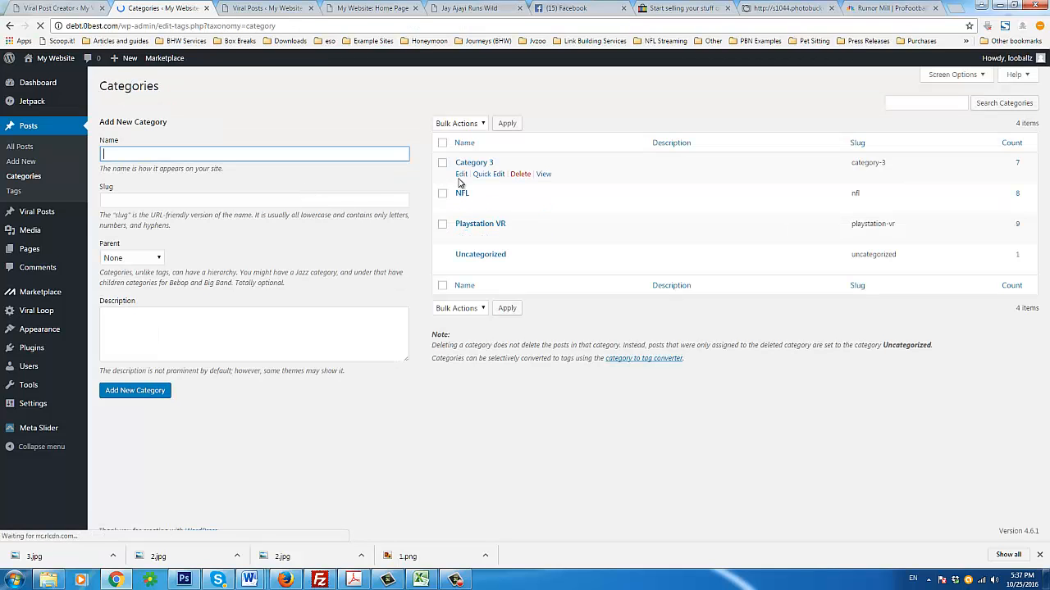
left_click(461, 176)
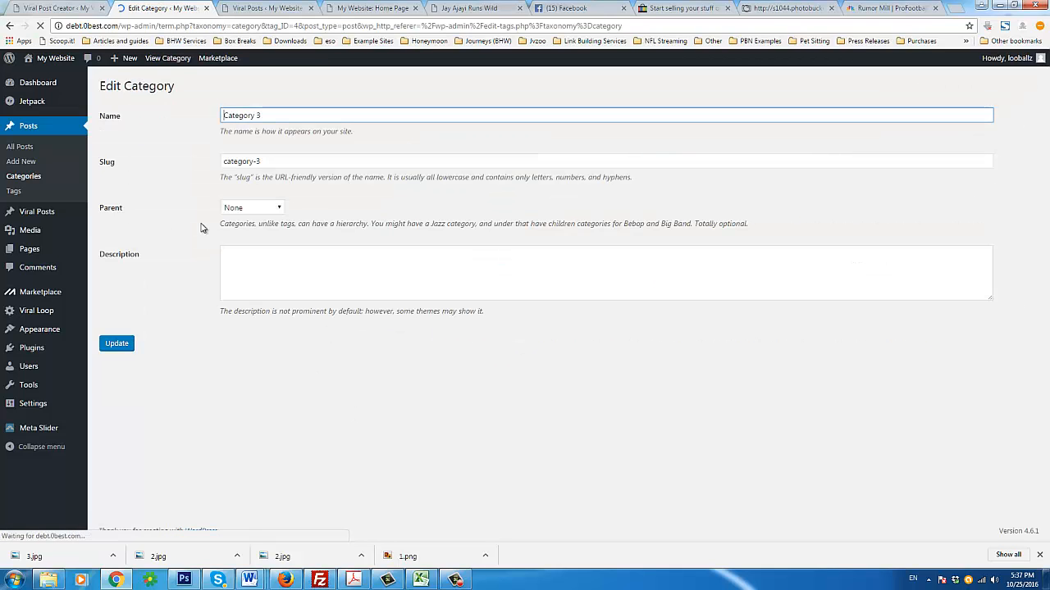
triple_click(280, 116)
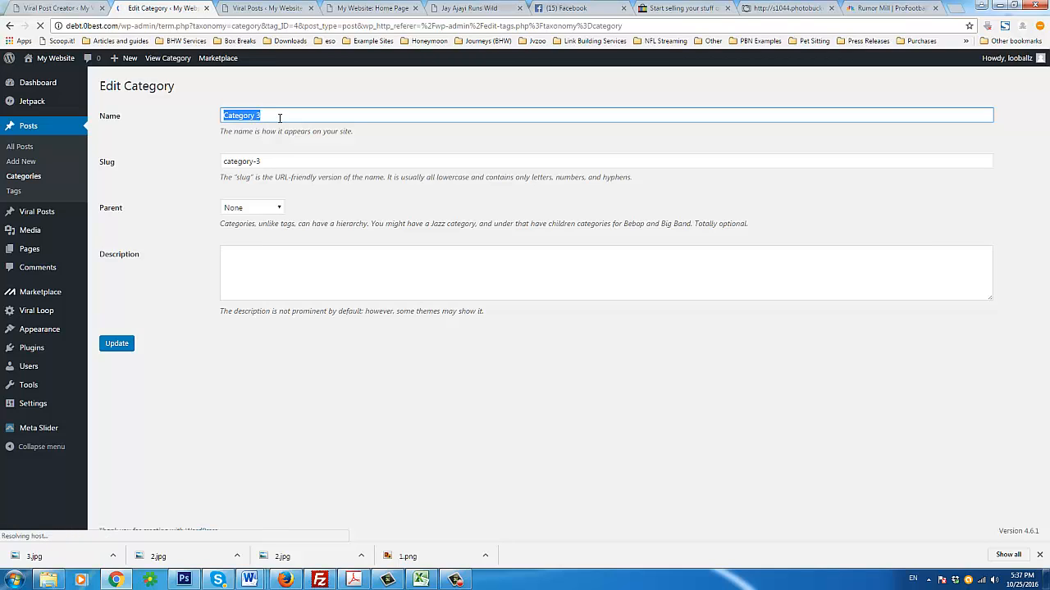
type("Politics")
key("Tab")
type("po")
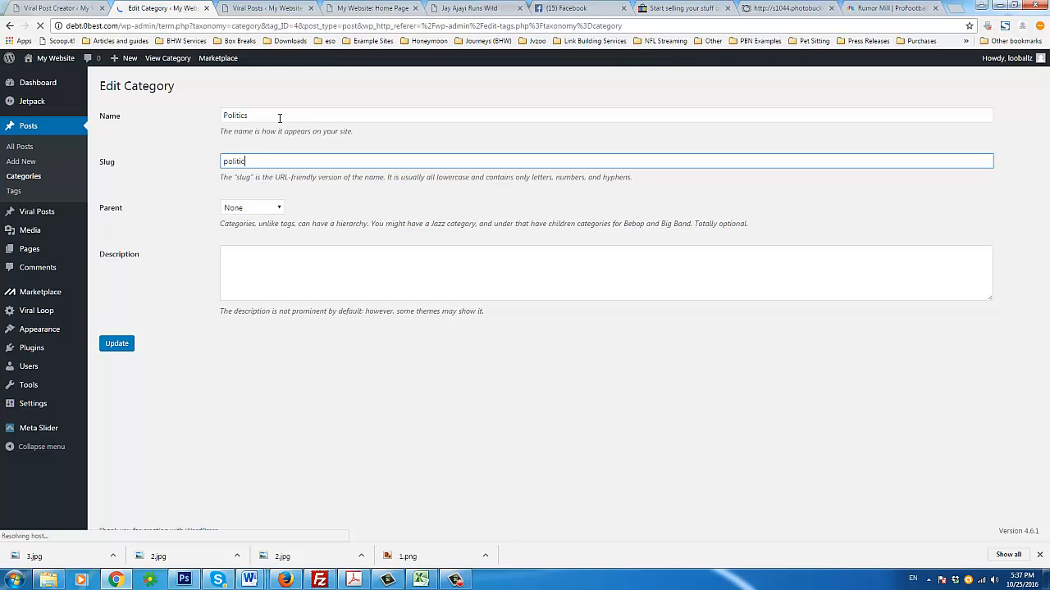
left_click(116, 342)
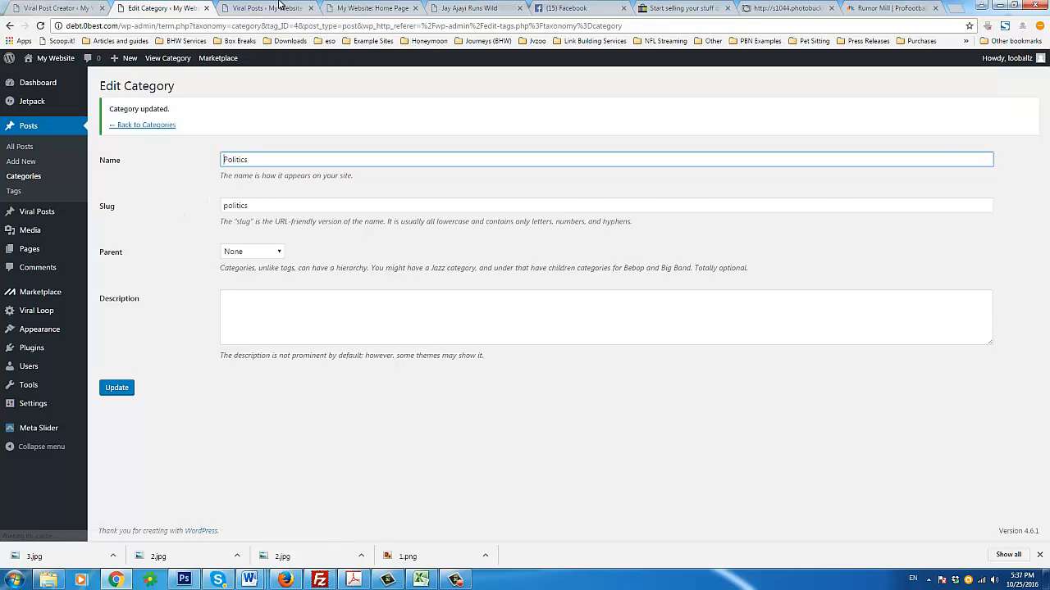
Return to the Viral Post Creator and choose Playstation VR as the category for the viral post
left_click(279, 7)
left_click(162, 9)
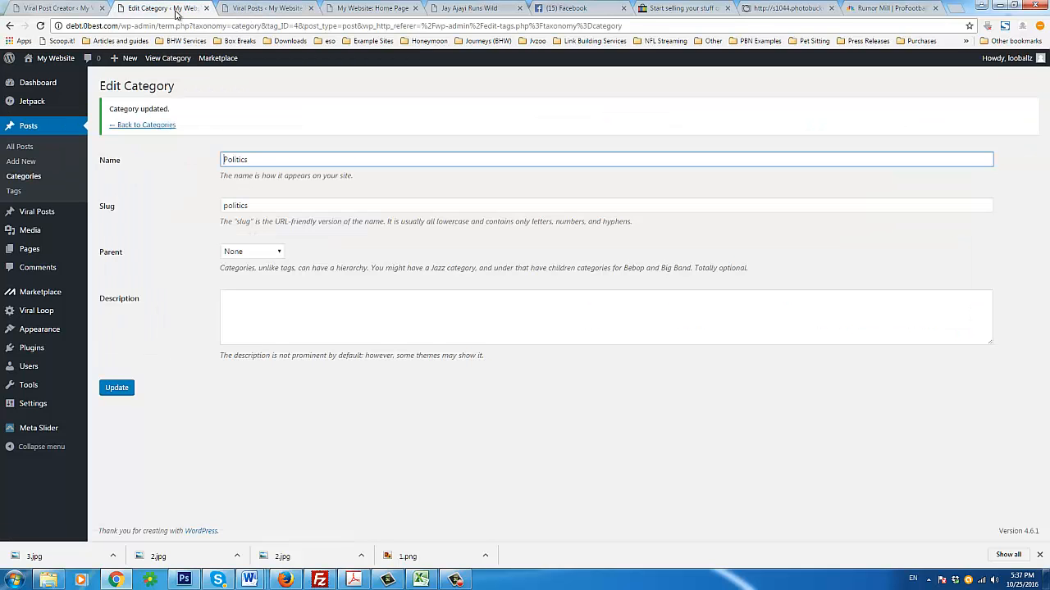
left_click(76, 10)
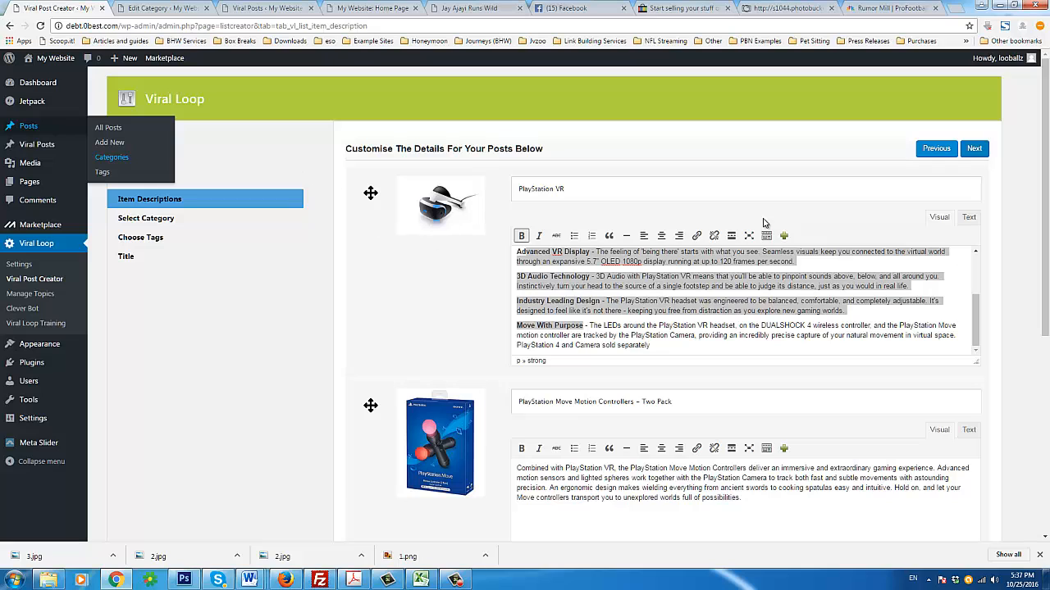
left_click(974, 148)
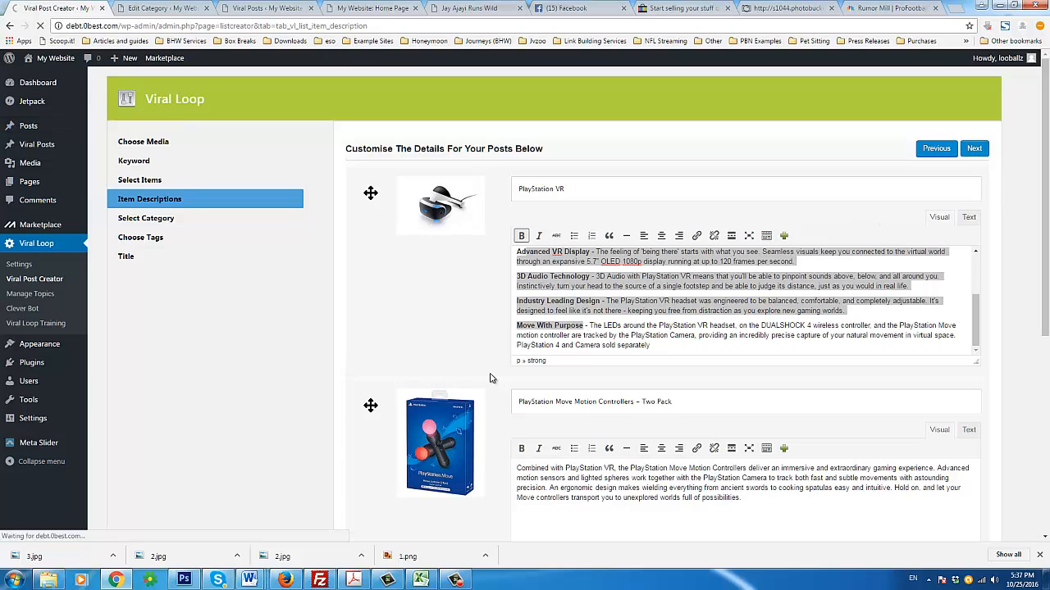
left_click(371, 177)
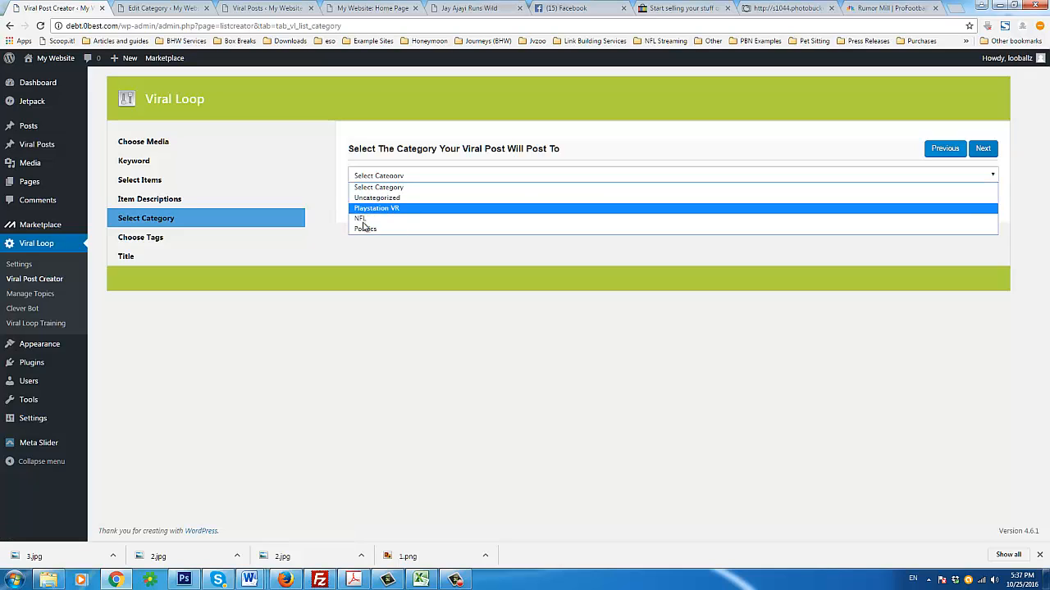
left_click(371, 208)
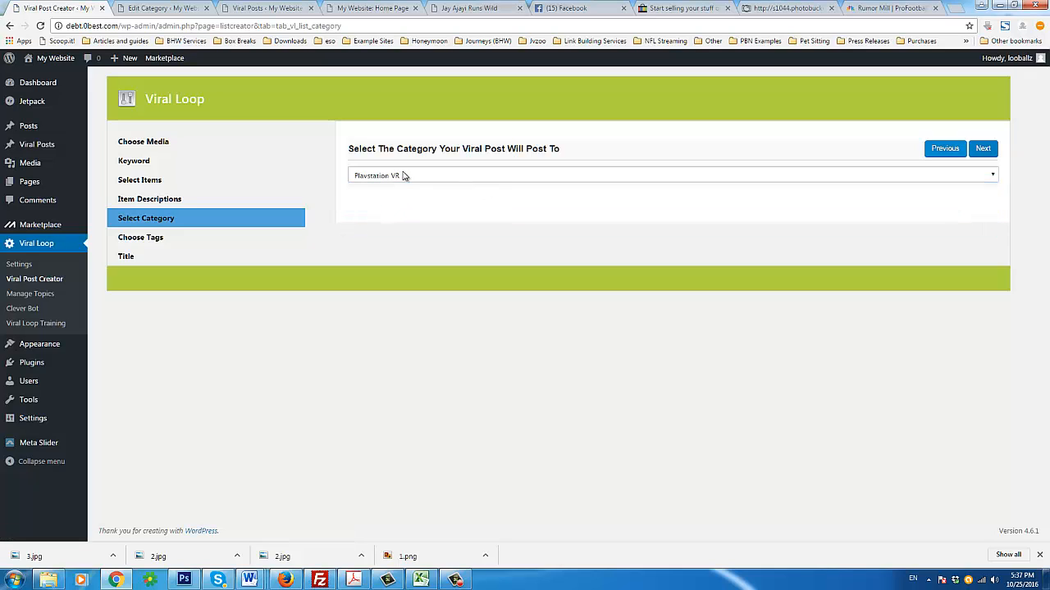
Continue to the tags stage, add the large suggested playstation vr tag, and proceed to the title stage
left_click(984, 150)
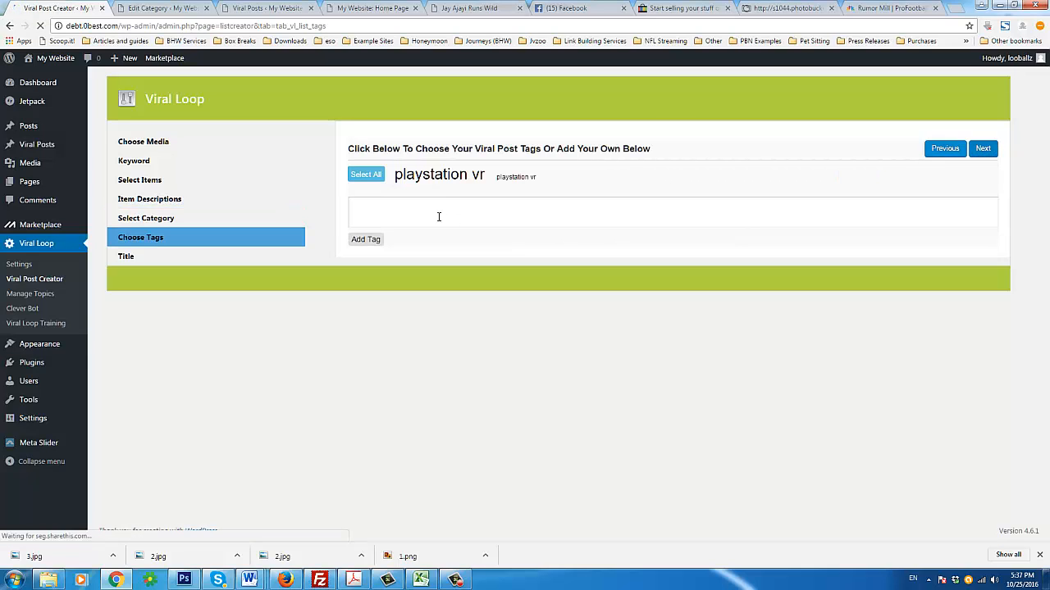
left_click(471, 179)
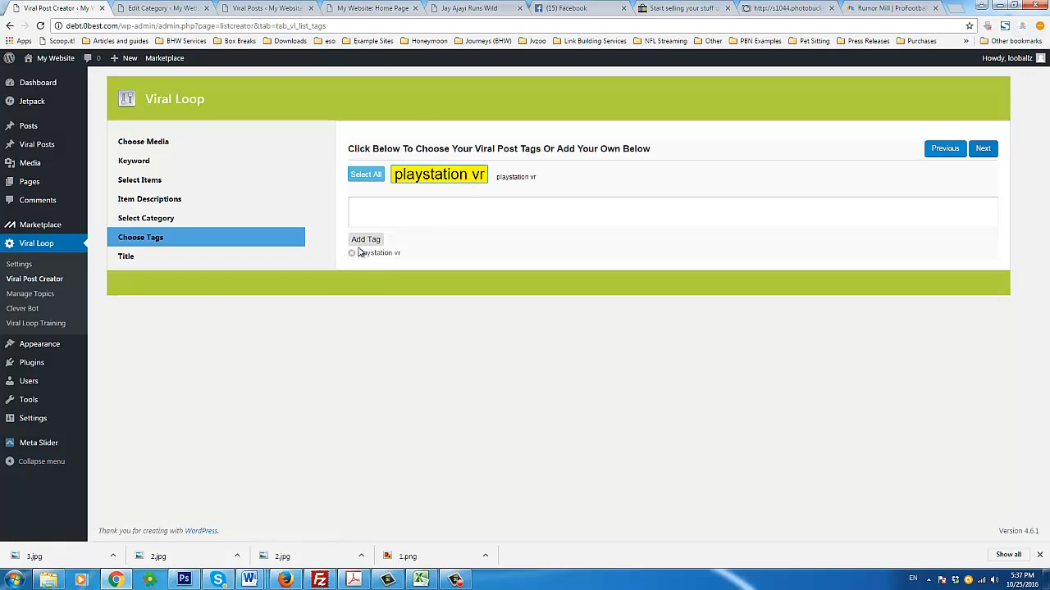
left_click(984, 151)
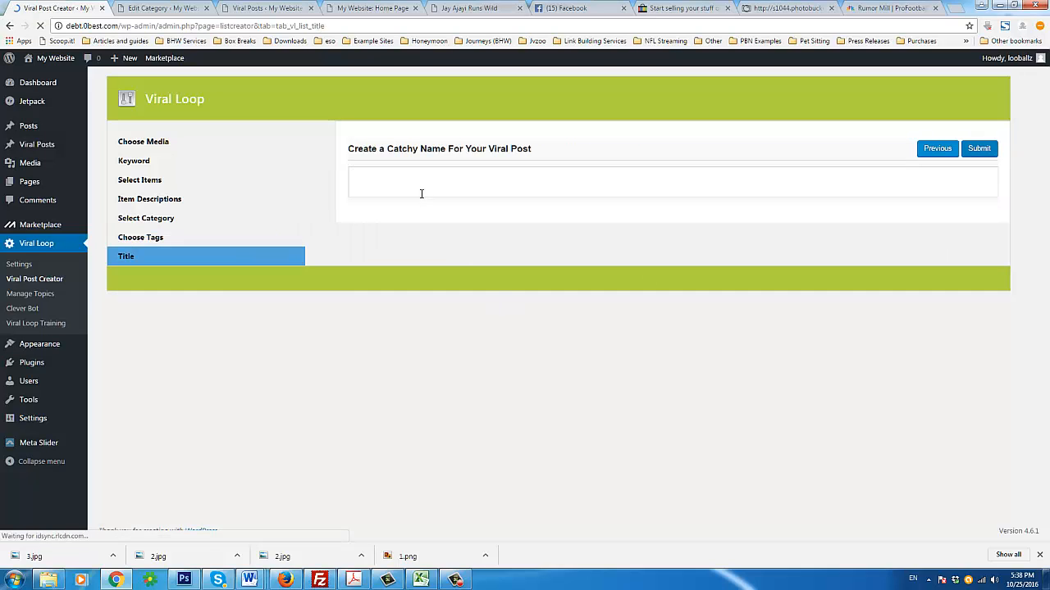
Enter "Playstation VR - Best Prices Here!" as the viral post's title
left_click(409, 187)
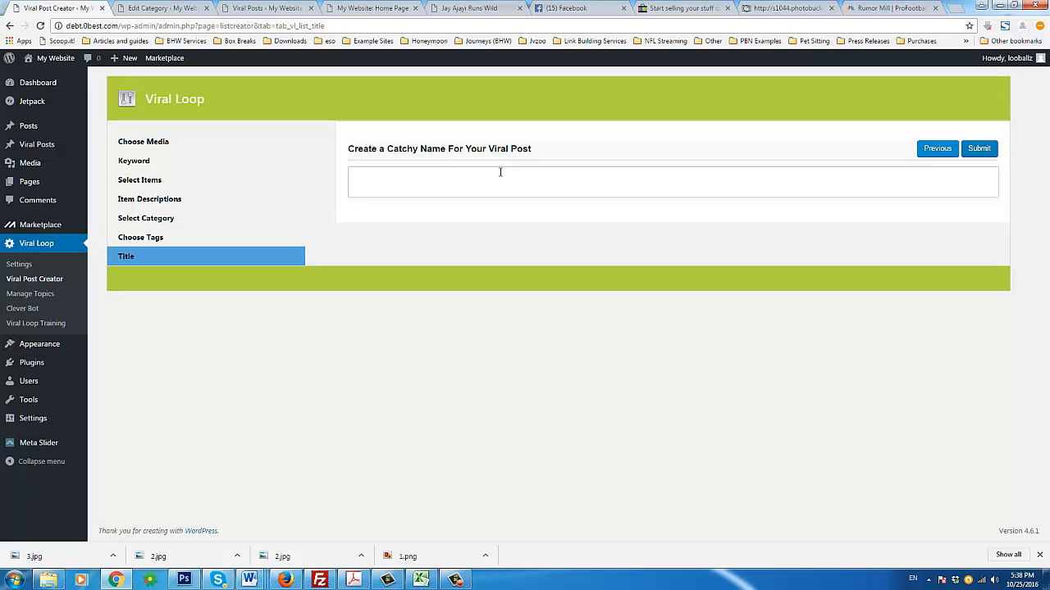
type("P")
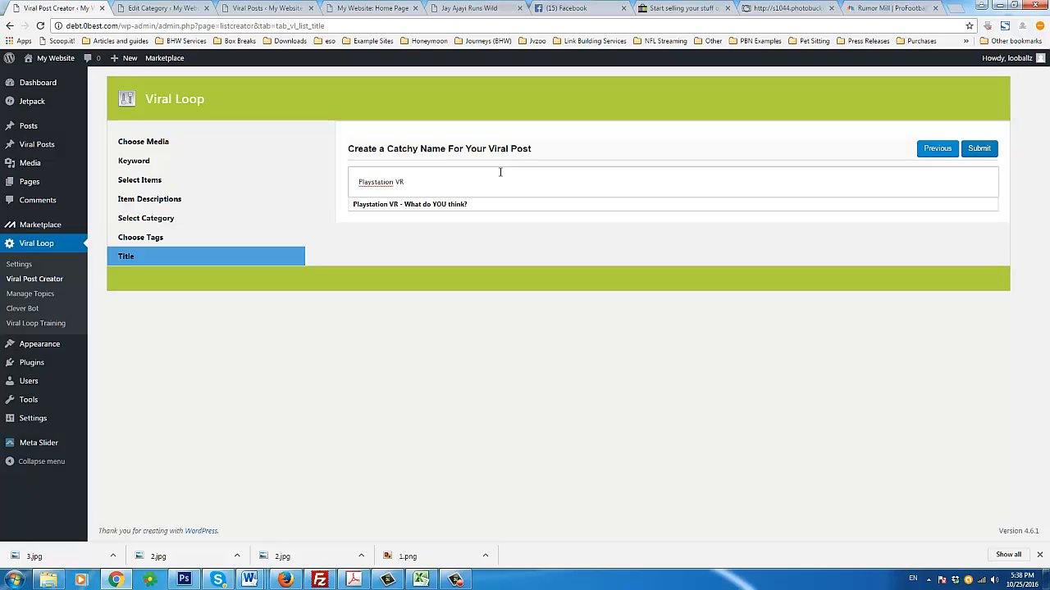
type("laystation VR 0")
key("BackSpace")
type("- Best Prices Here!")
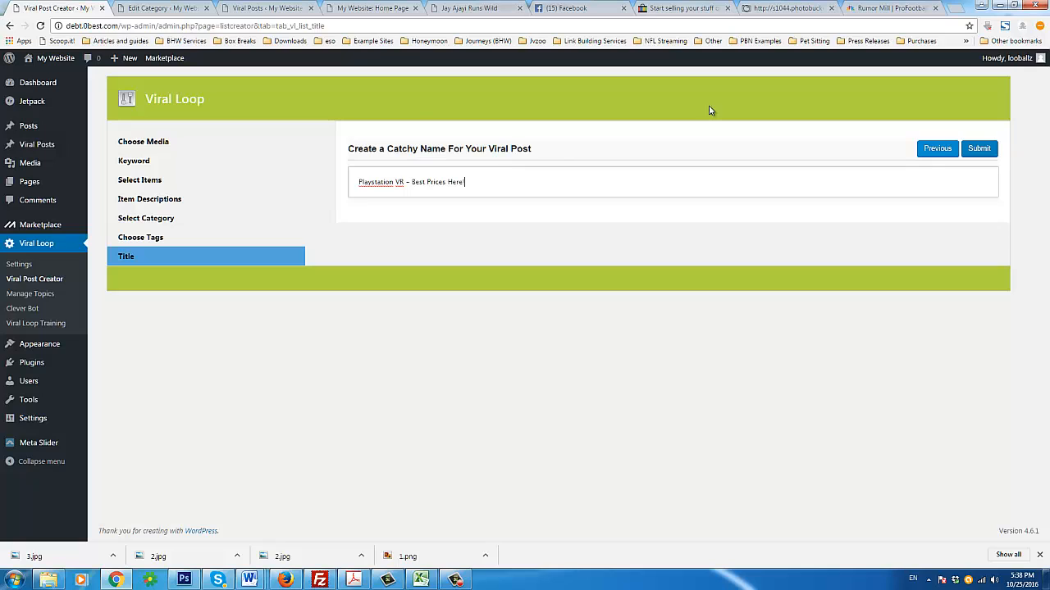
Submit the viral post, then open its ShareThis sharing dialog and dismiss it without sharing
left_click(980, 148)
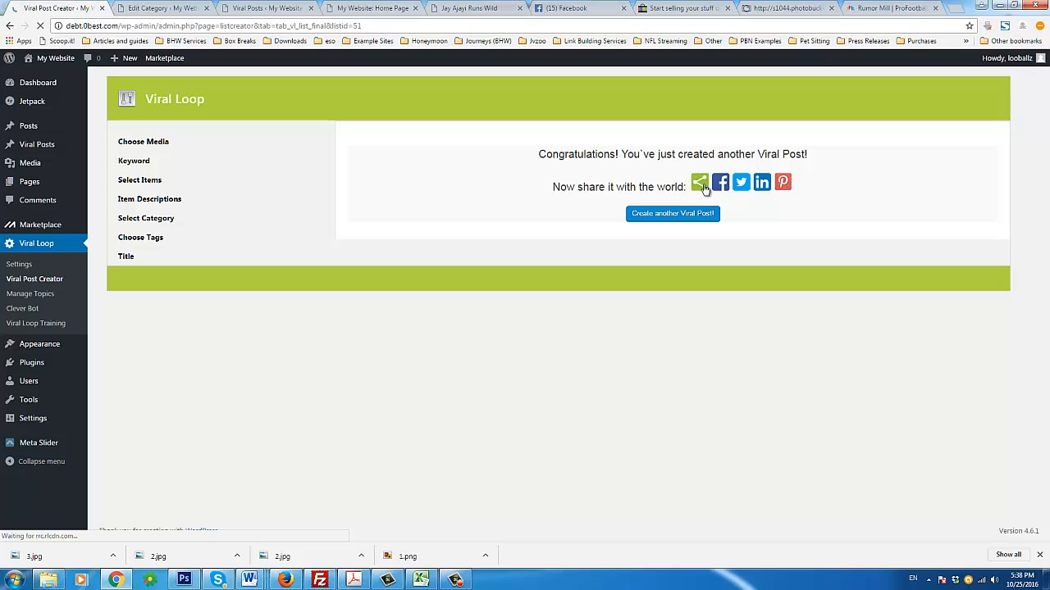
left_click(700, 187)
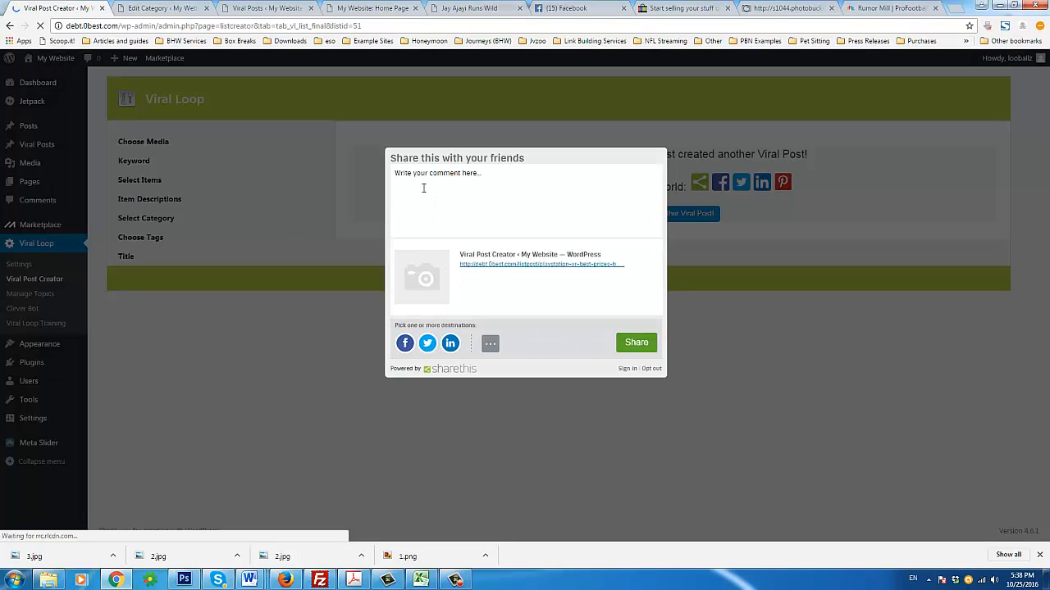
left_click(343, 330)
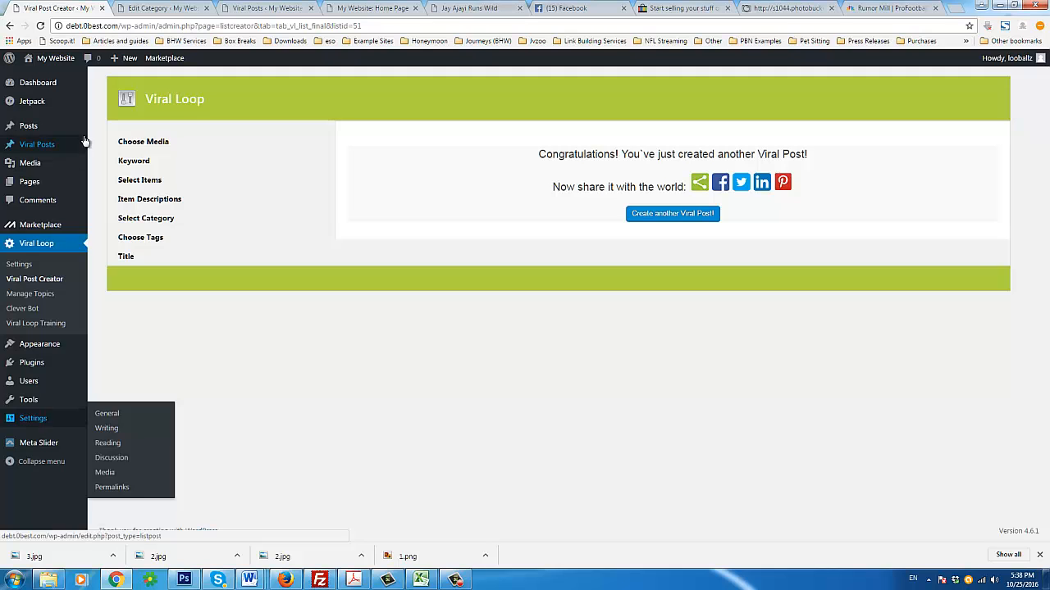
Reload the website's home page and examine how the new PlayStation VR post appears in the Latest list
left_click(365, 8)
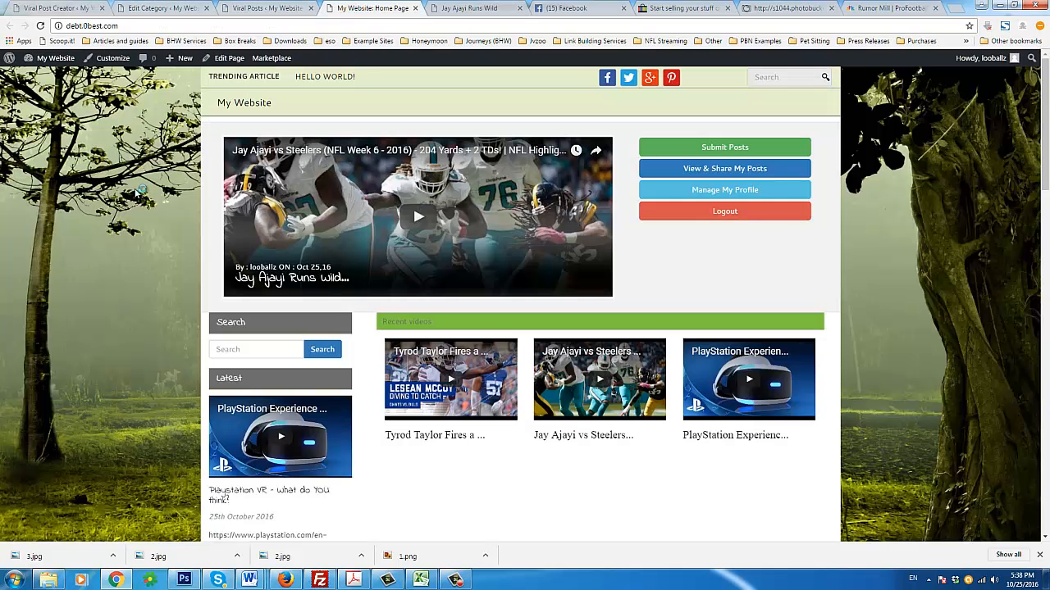
left_click(241, 104)
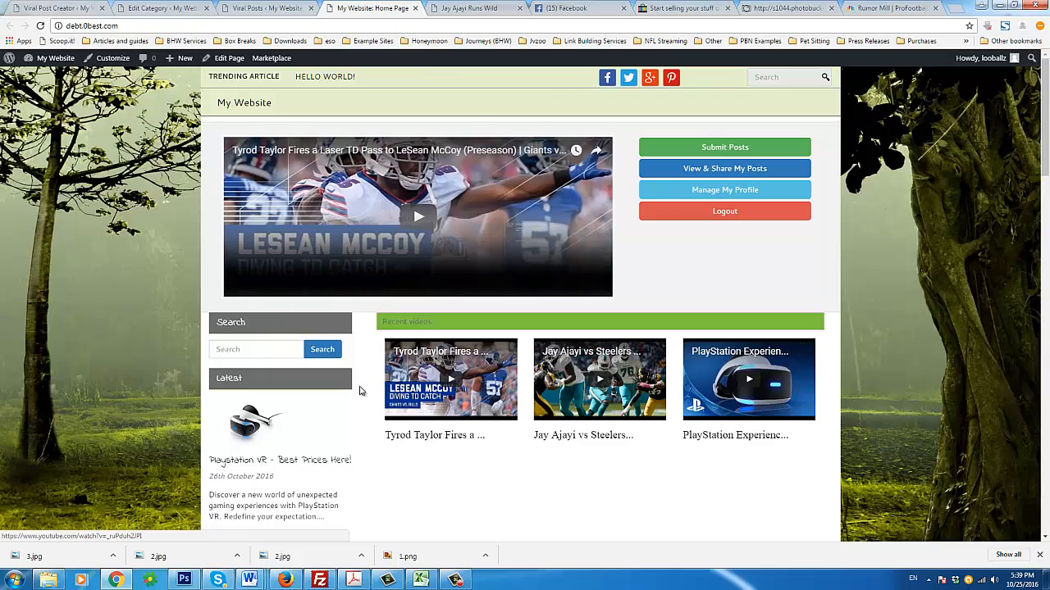
scroll(344, 394, "down", 3)
scroll(340, 395, "down", 7)
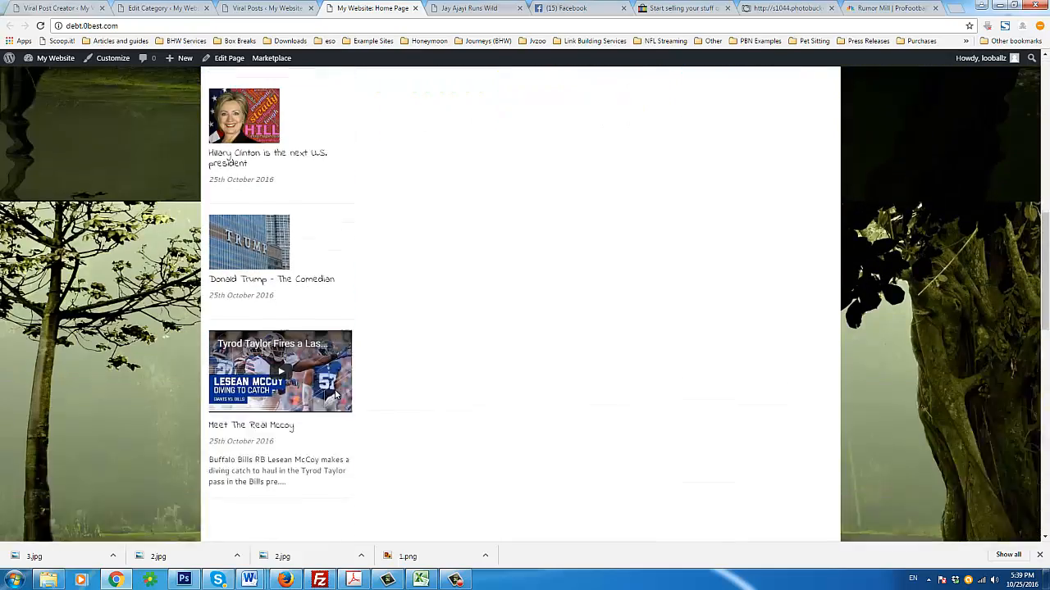
scroll(344, 403, "up", 3)
scroll(345, 403, "up", 5)
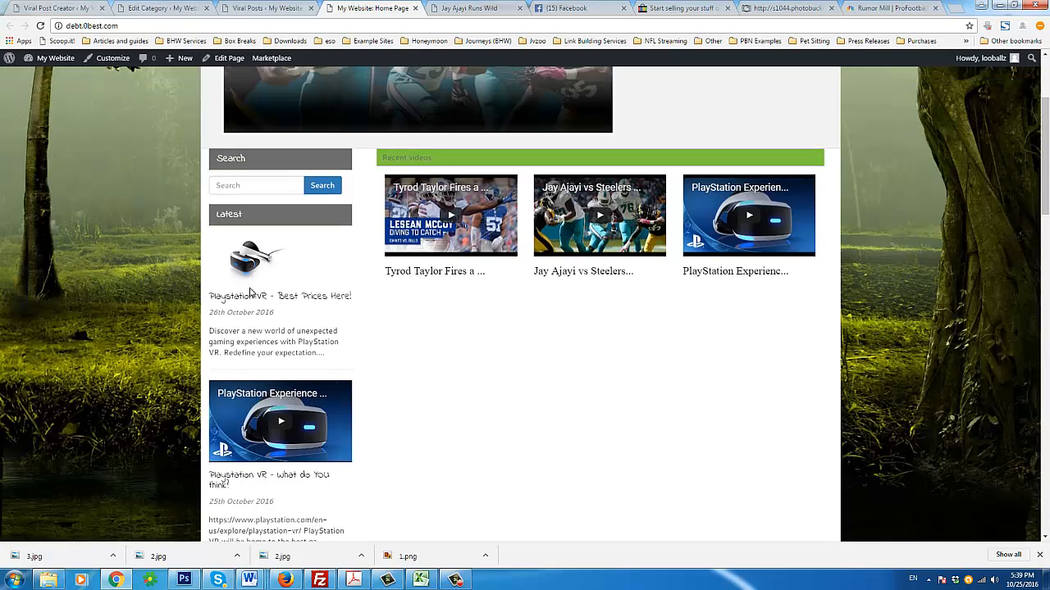
scroll(250, 291, "up", 2)
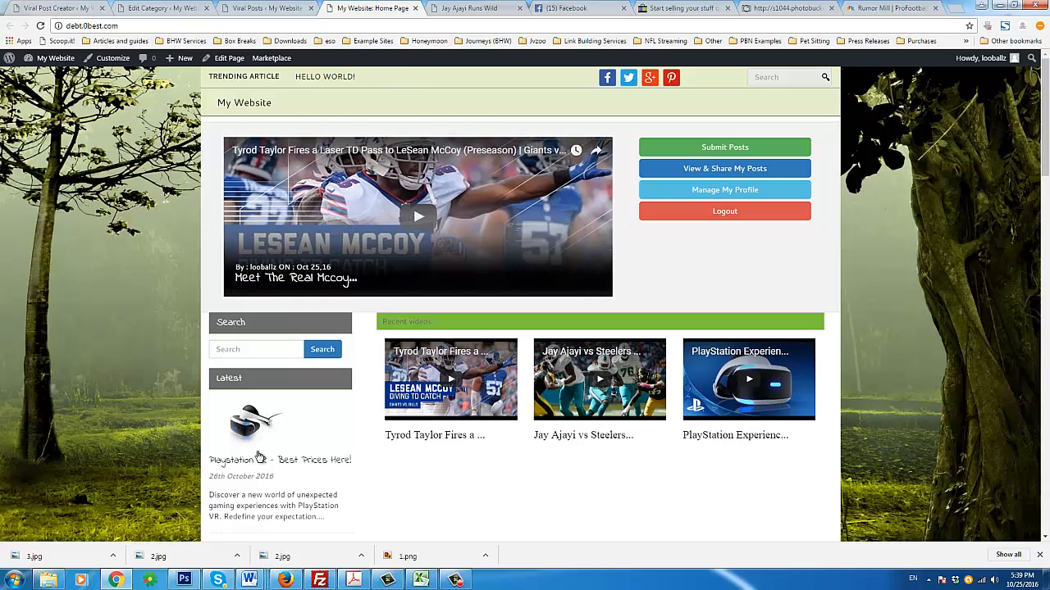
scroll(405, 433, "down", 7)
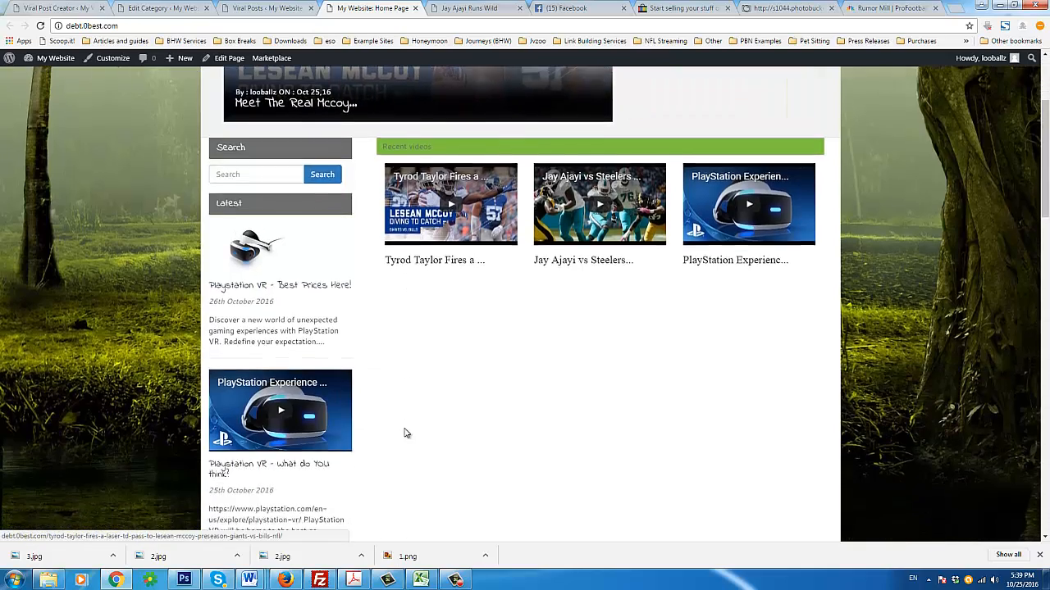
Examine the home page's Latest posts list and its Recent videos section
scroll(385, 433, "down", 3)
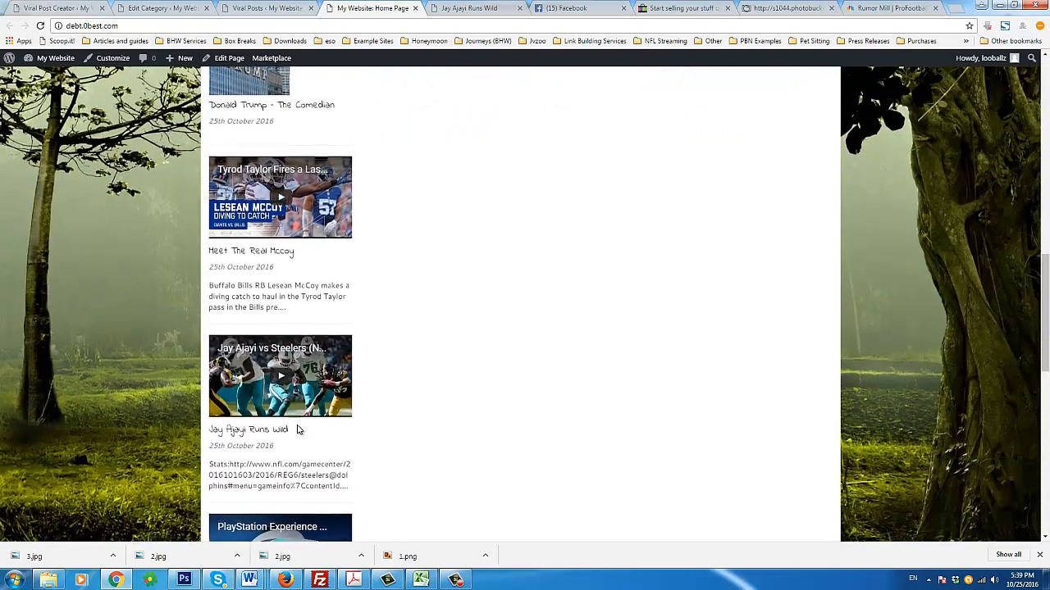
scroll(300, 438, "up", 8)
scroll(303, 441, "up", 2)
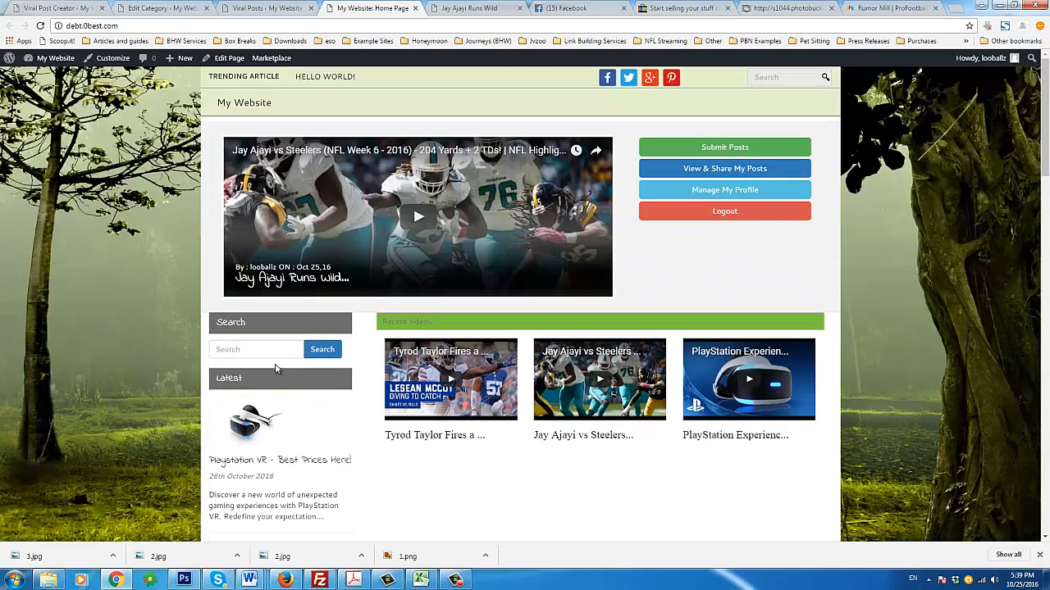
scroll(358, 404, "down", 8)
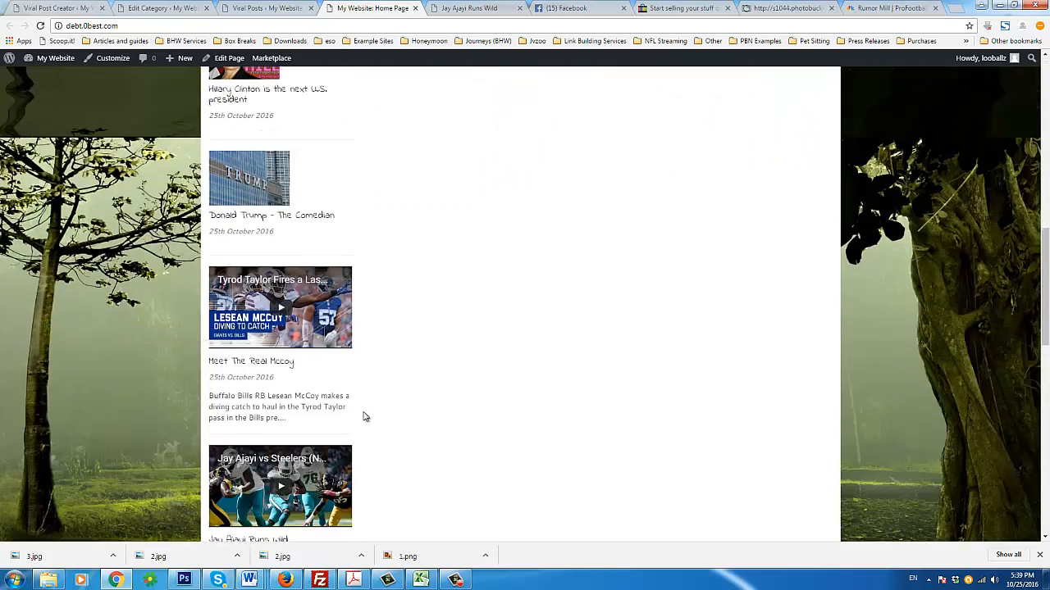
scroll(354, 429, "up", 10)
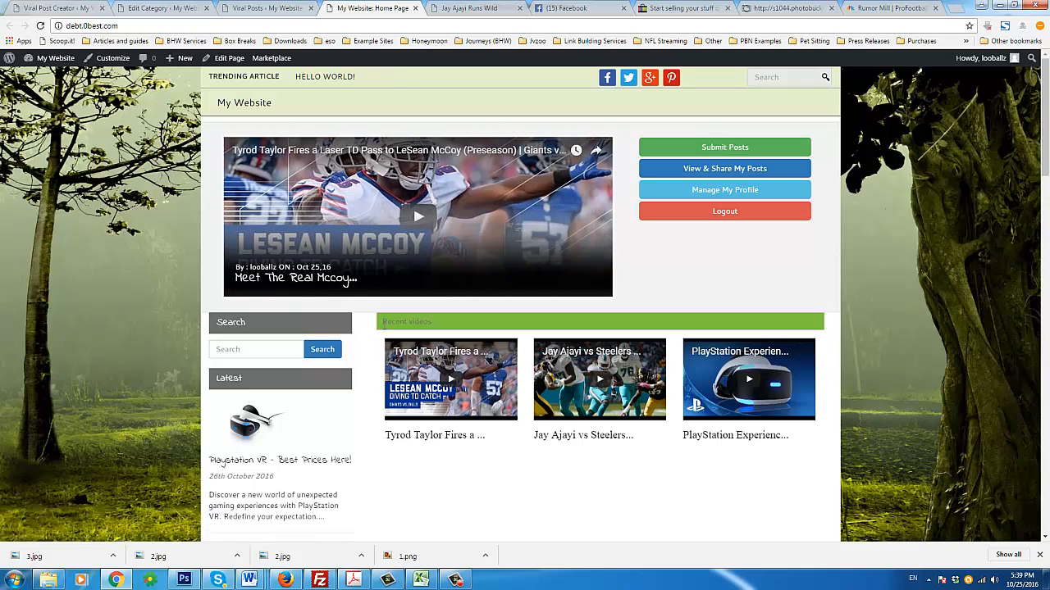
left_click_drag(383, 323, 432, 322)
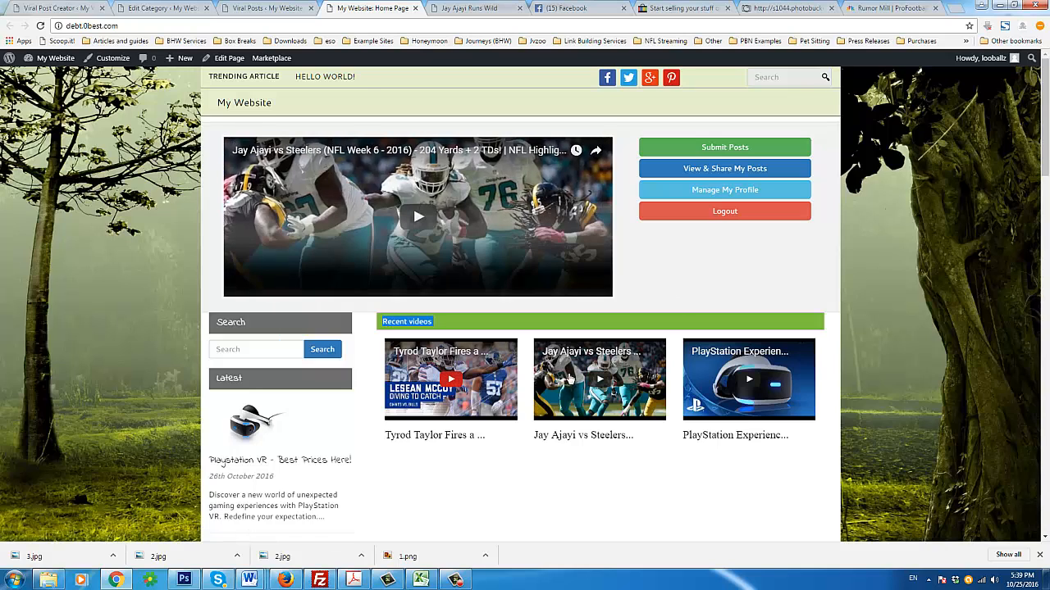
scroll(571, 514, "down", 2)
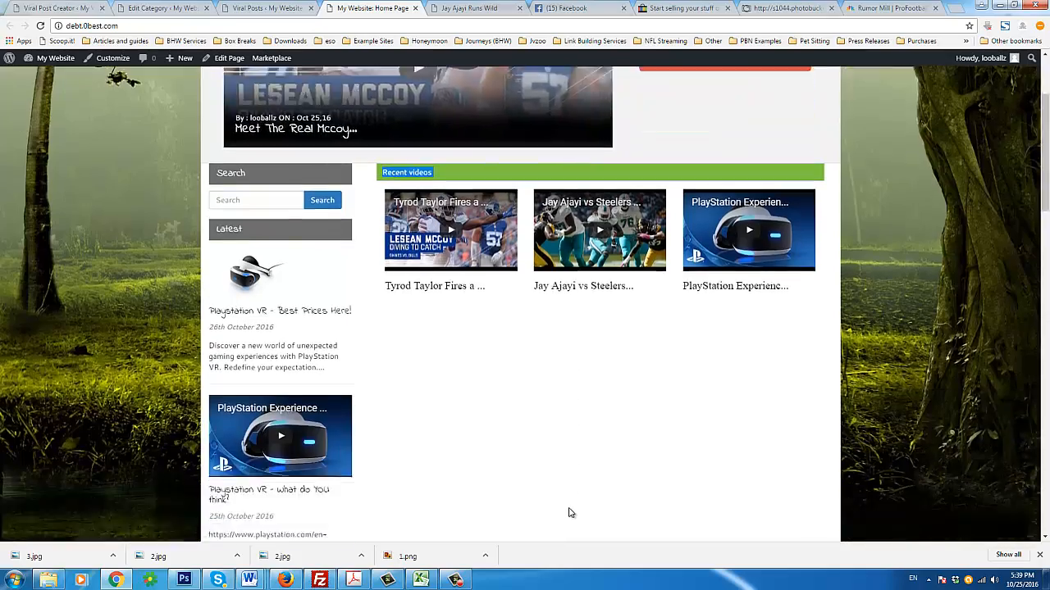
scroll(571, 513, "down", 12)
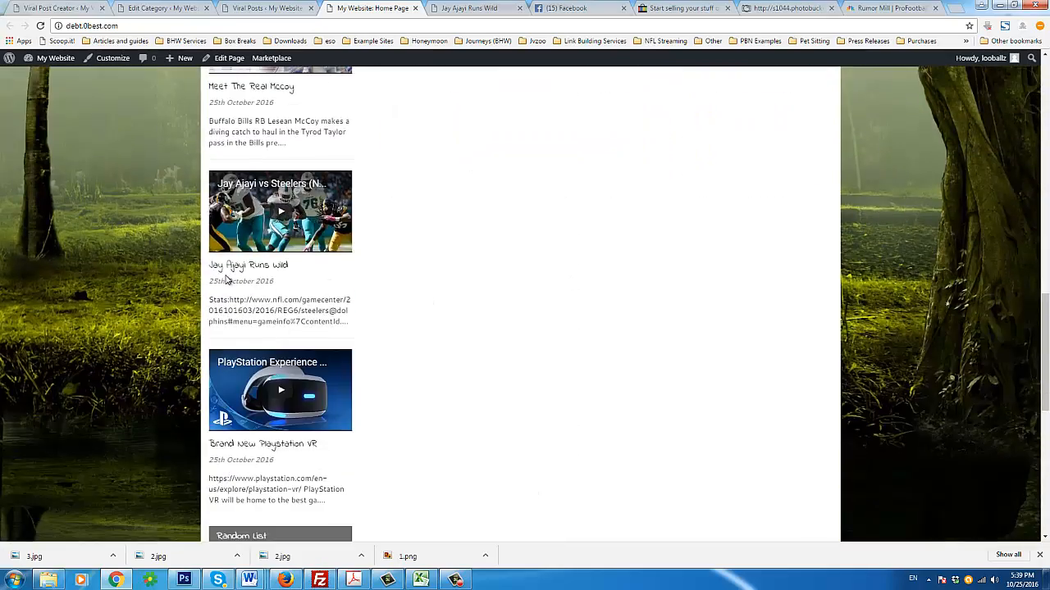
scroll(227, 280, "up", 15)
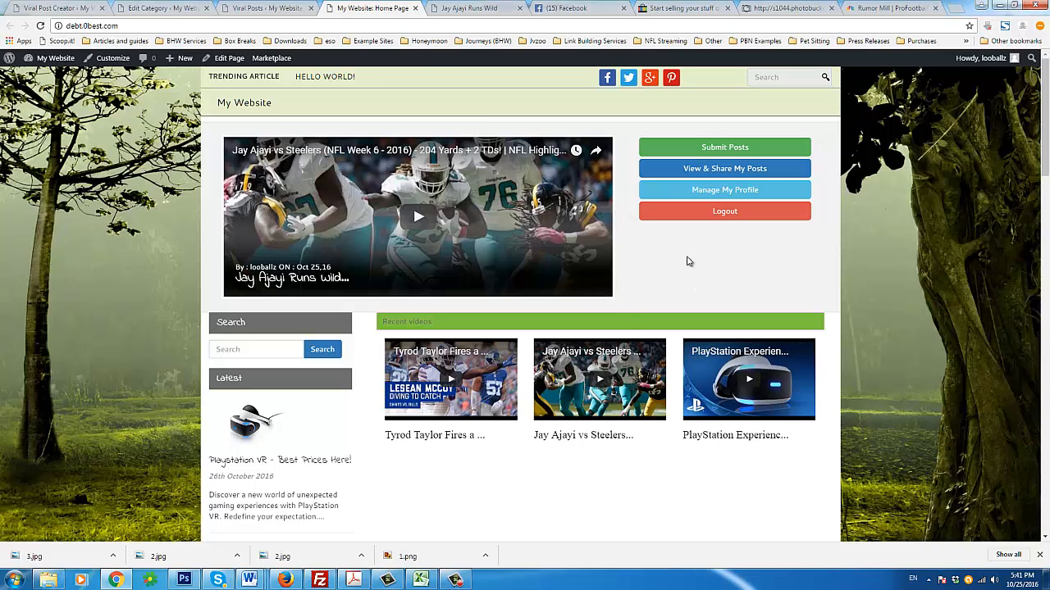
scroll(508, 325, "down", 2)
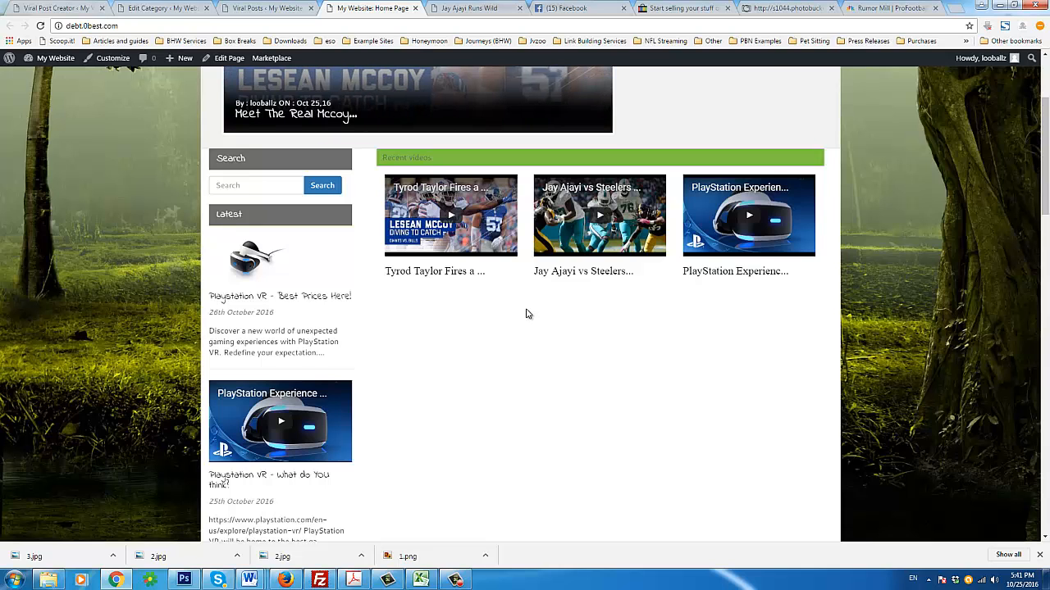
scroll(480, 361, "up", 2)
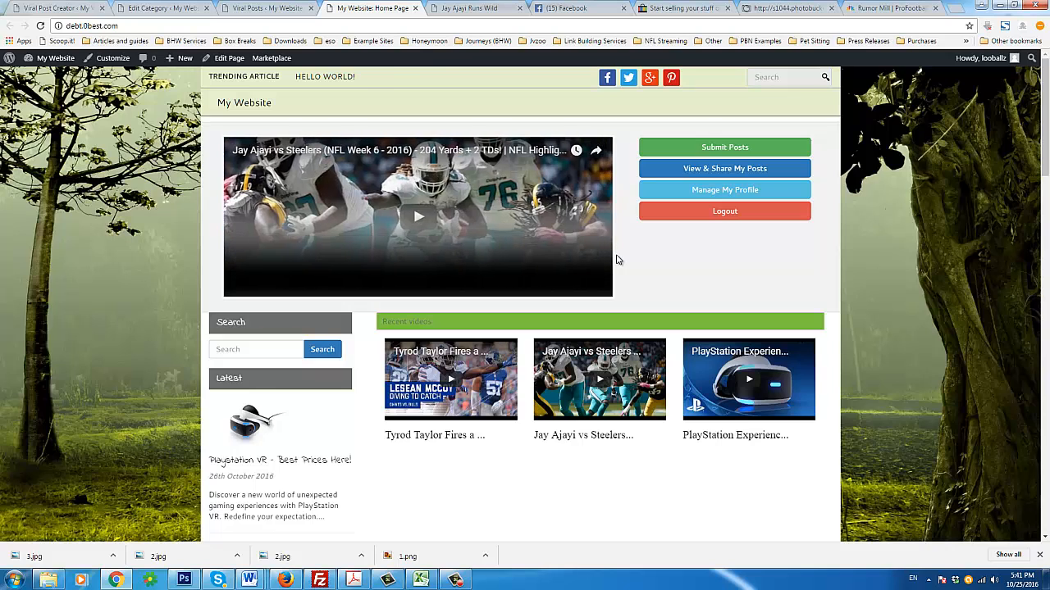
Open the account's own posts for viewing and sharing, and examine the submitted items listed on the profile page
left_click(751, 170)
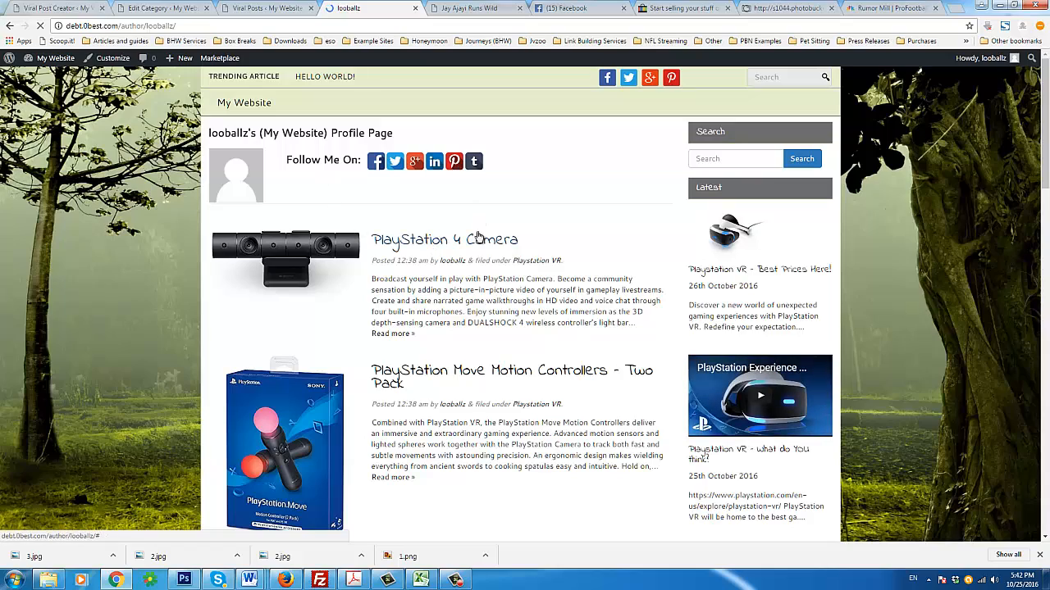
scroll(432, 311, "down", 2)
scroll(422, 311, "down", 5)
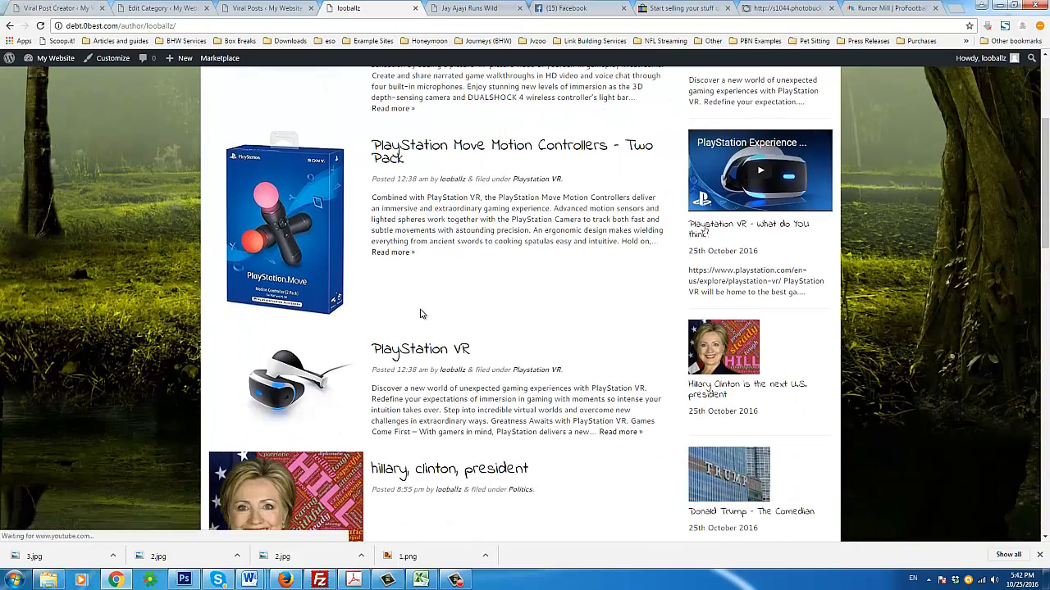
scroll(400, 330, "down", 6)
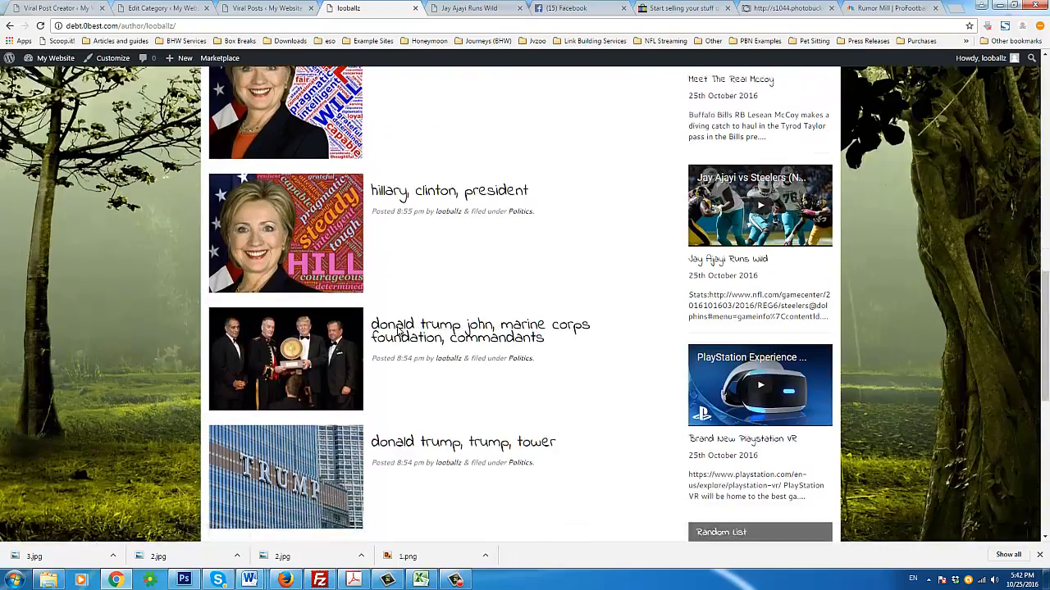
scroll(405, 328, "down", 2)
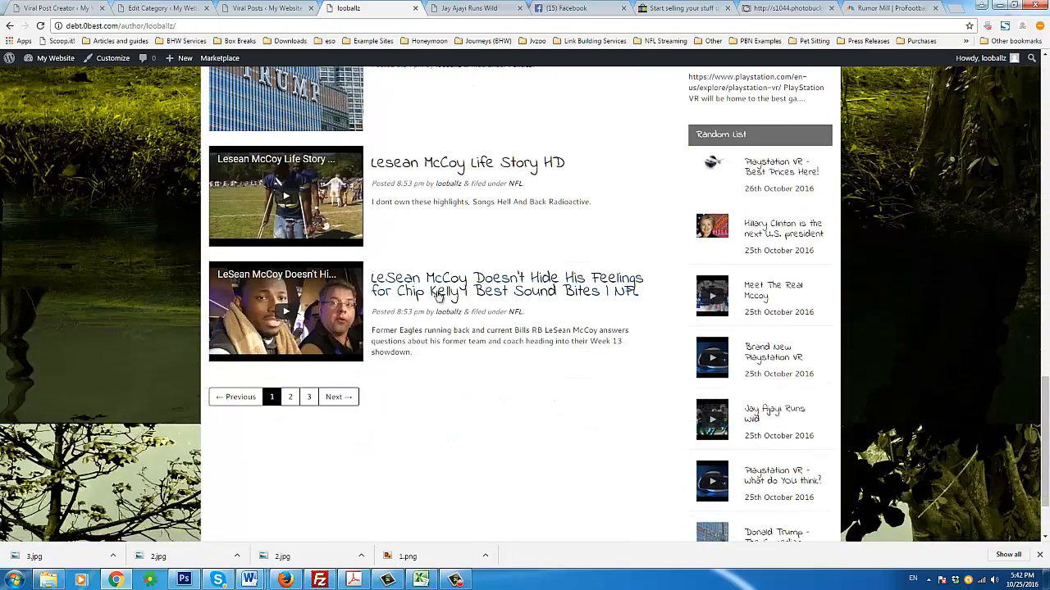
scroll(361, 349, "down", 2)
scroll(361, 348, "up", 10)
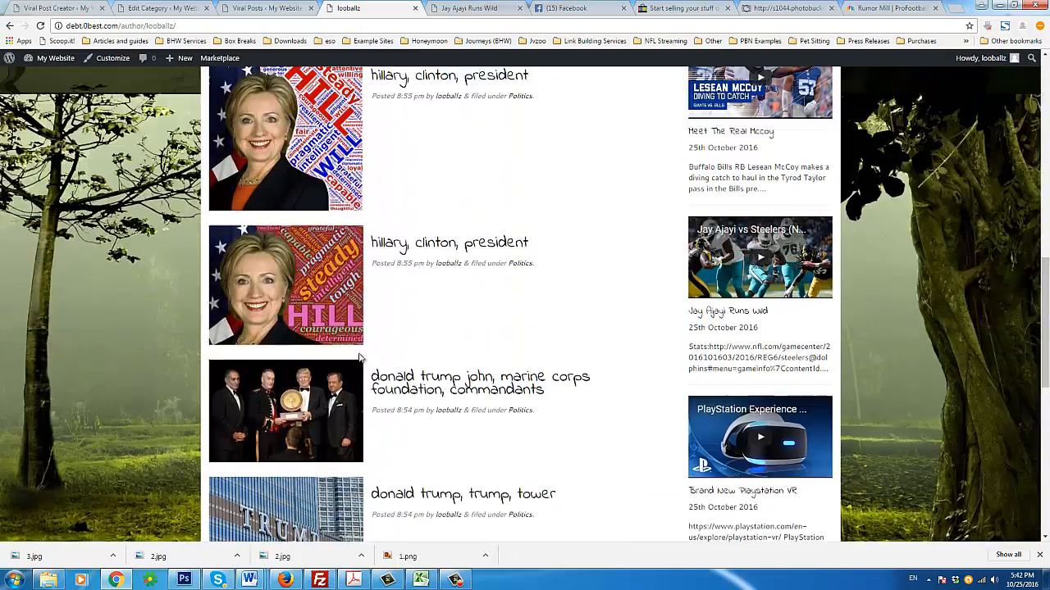
scroll(380, 360, "up", 6)
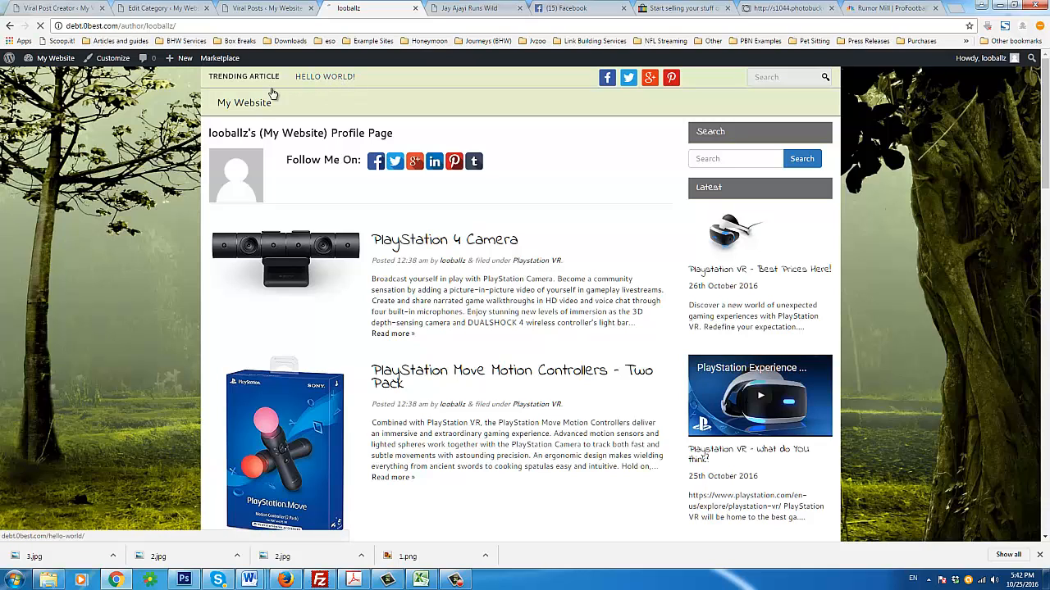
Return to the website's home page and open the "Playstation VR - Best Prices Here!" post from the Latest list
left_click(226, 105)
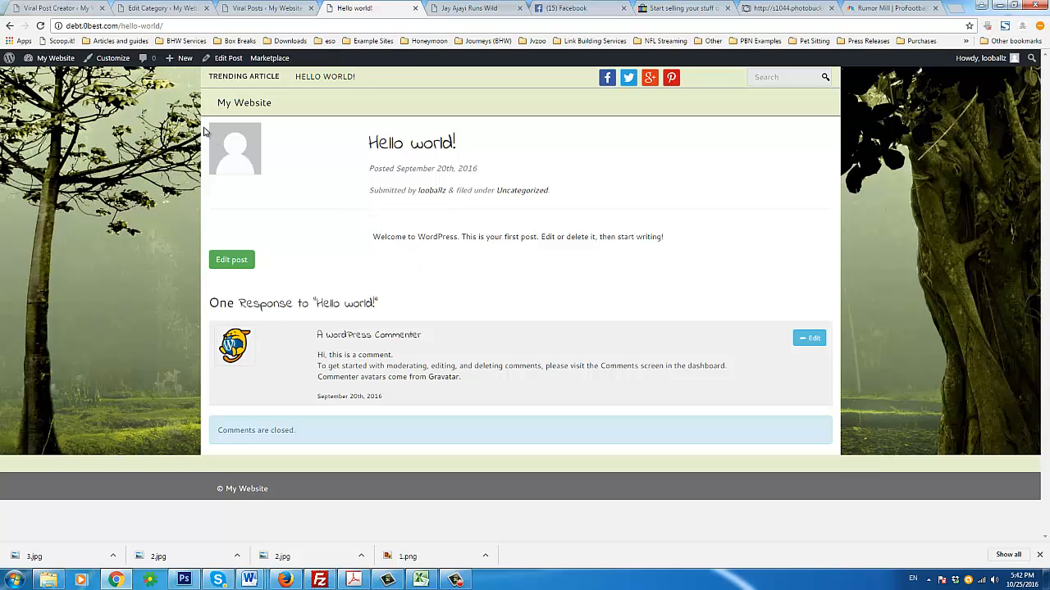
left_click(241, 104)
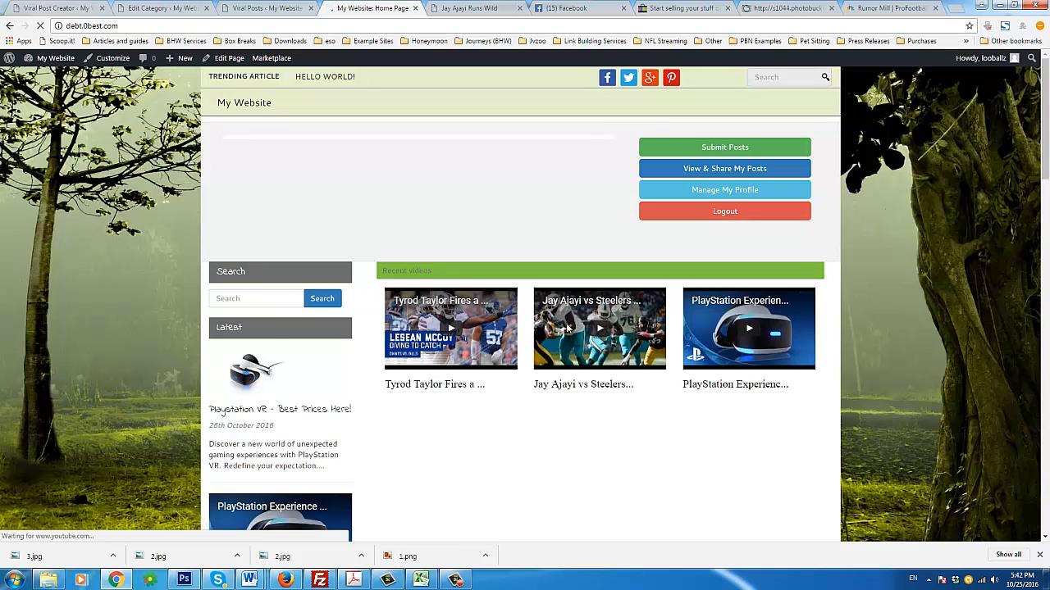
scroll(240, 443, "down", 2)
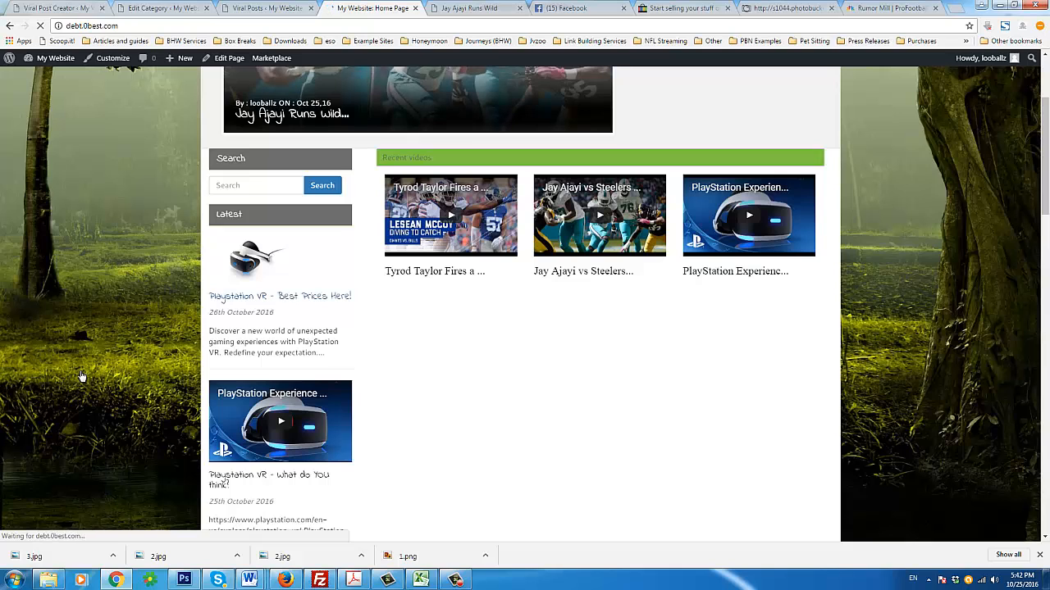
left_click(256, 296)
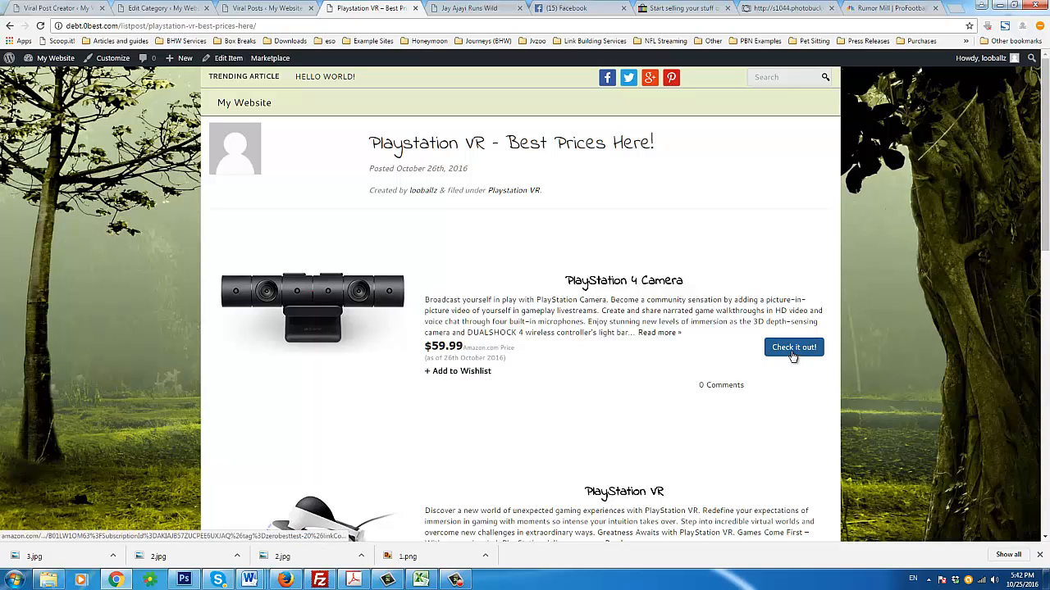
Check where the PlayStation 4 Camera's "Check it out!" link leads, and return to the post to examine its product entries
left_click(793, 354)
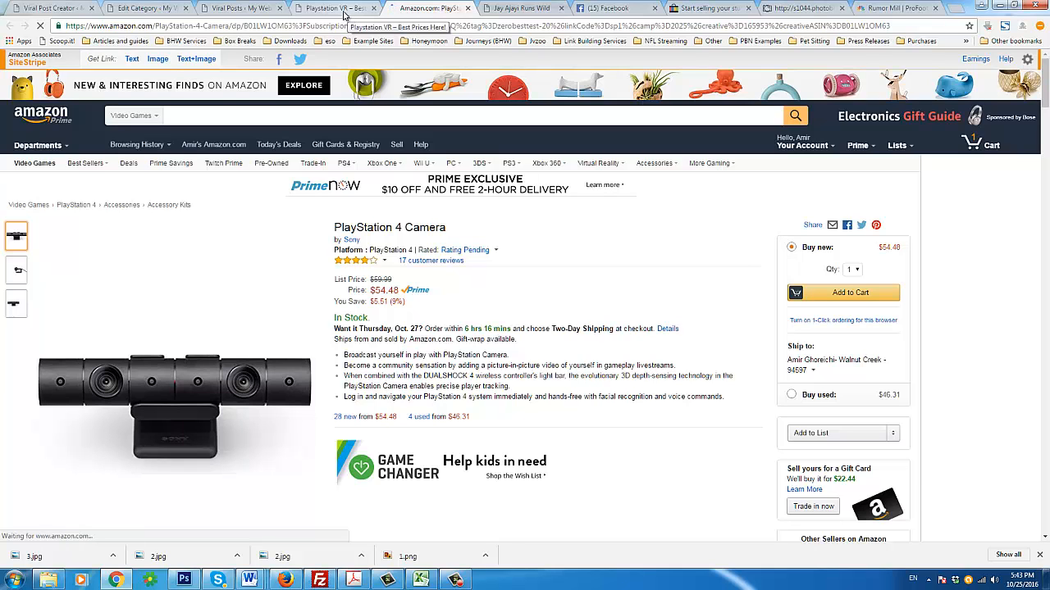
left_click(344, 14)
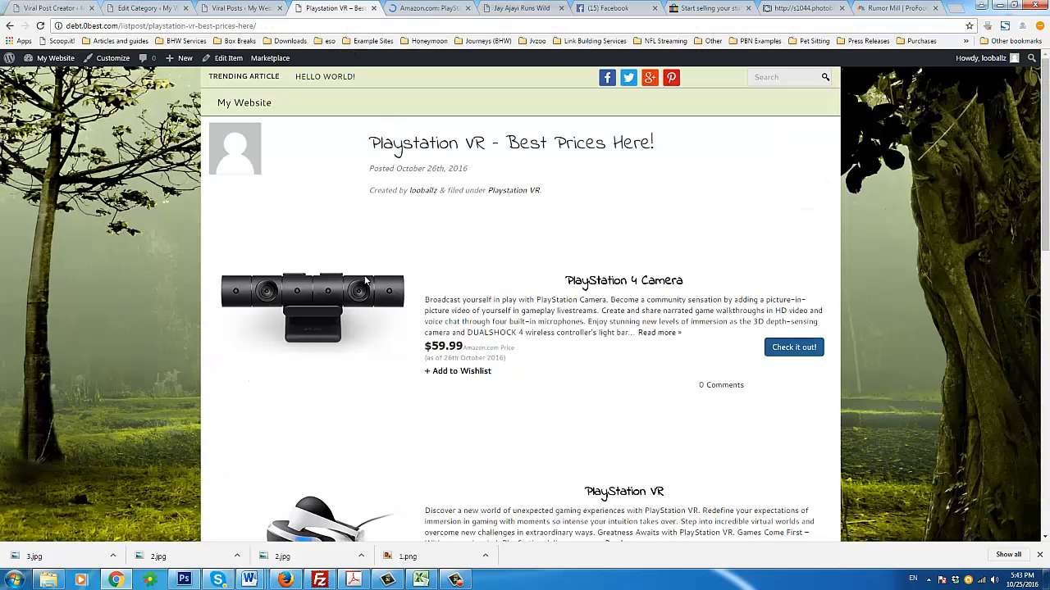
scroll(326, 326, "down", 3)
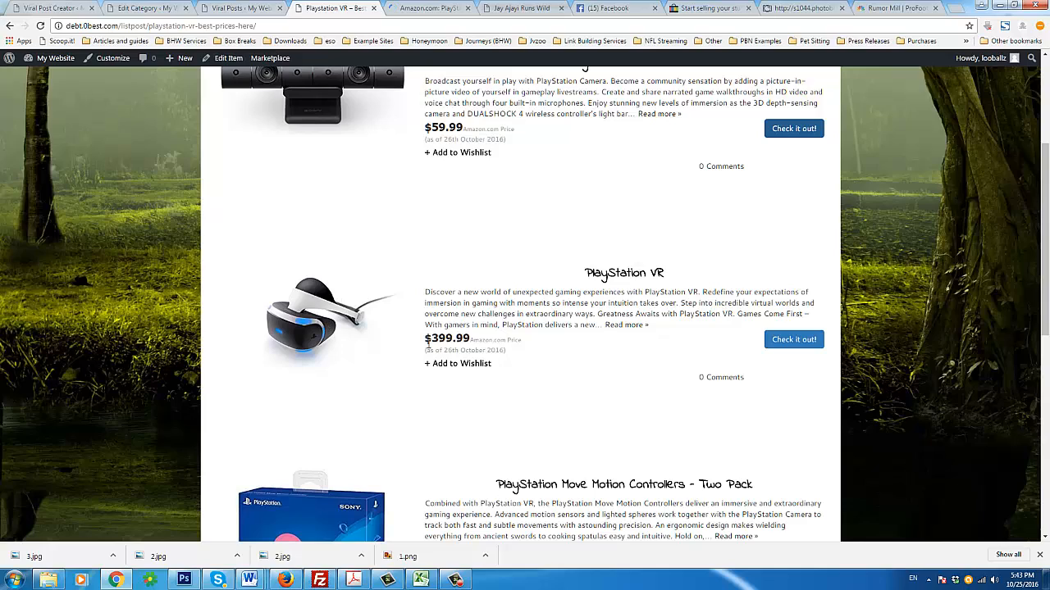
scroll(389, 356, "down", 2)
scroll(306, 335, "down", 2)
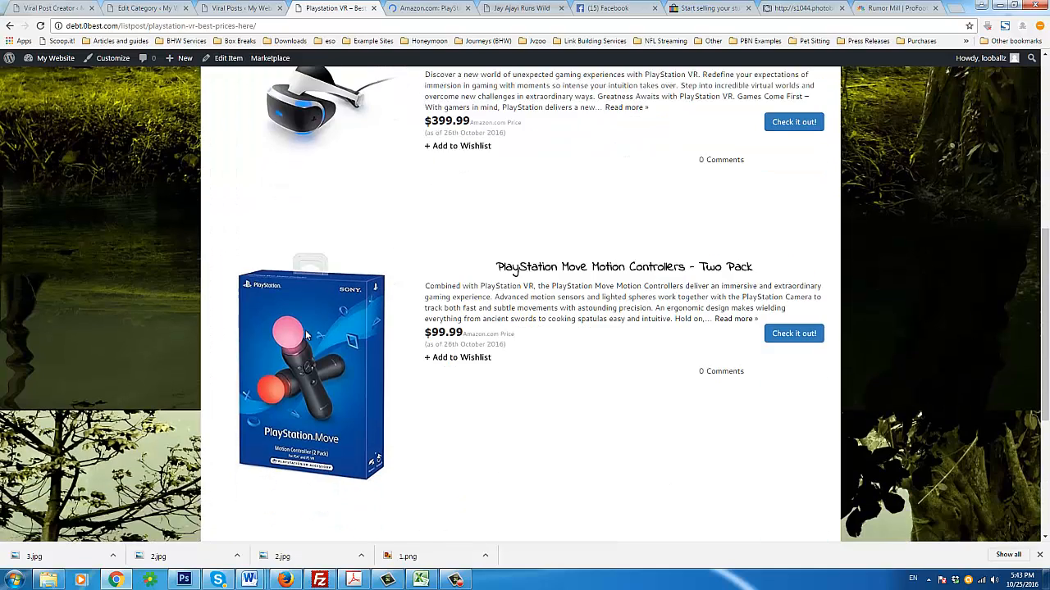
scroll(315, 345, "up", 5)
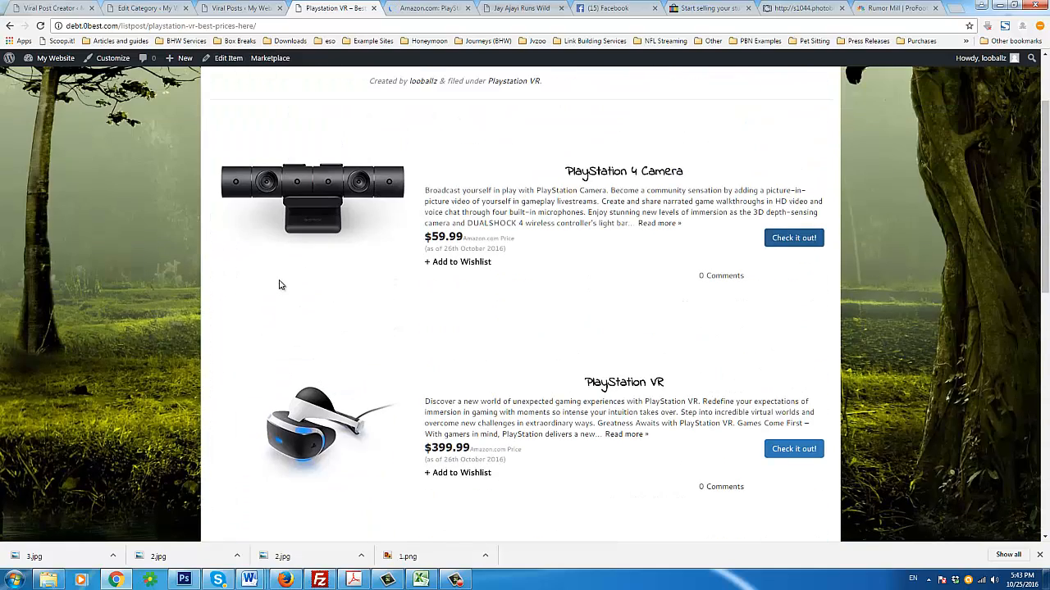
scroll(330, 271, "down", 3)
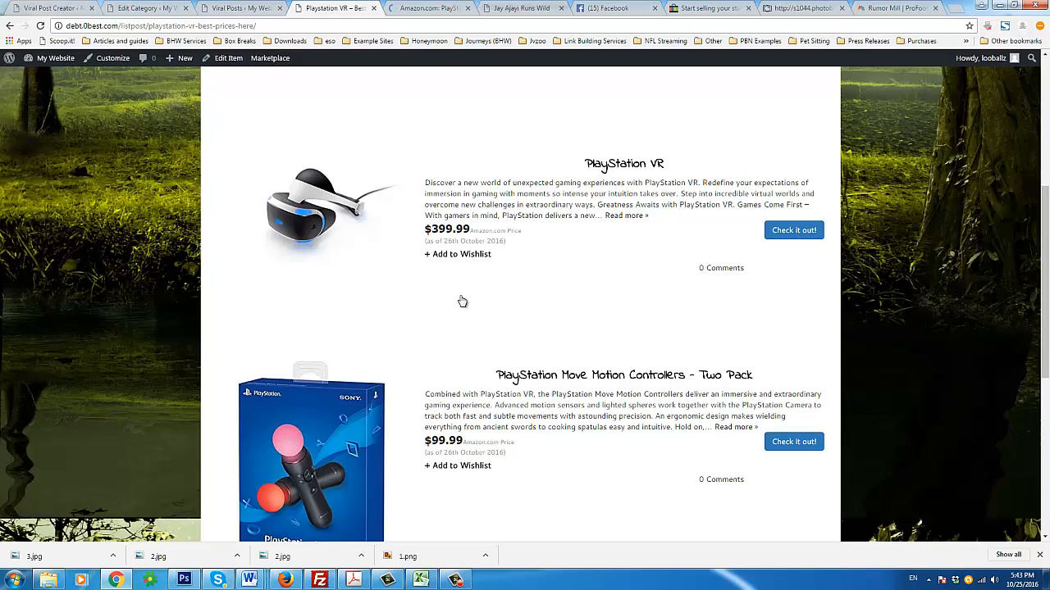
scroll(455, 303, "up", 2)
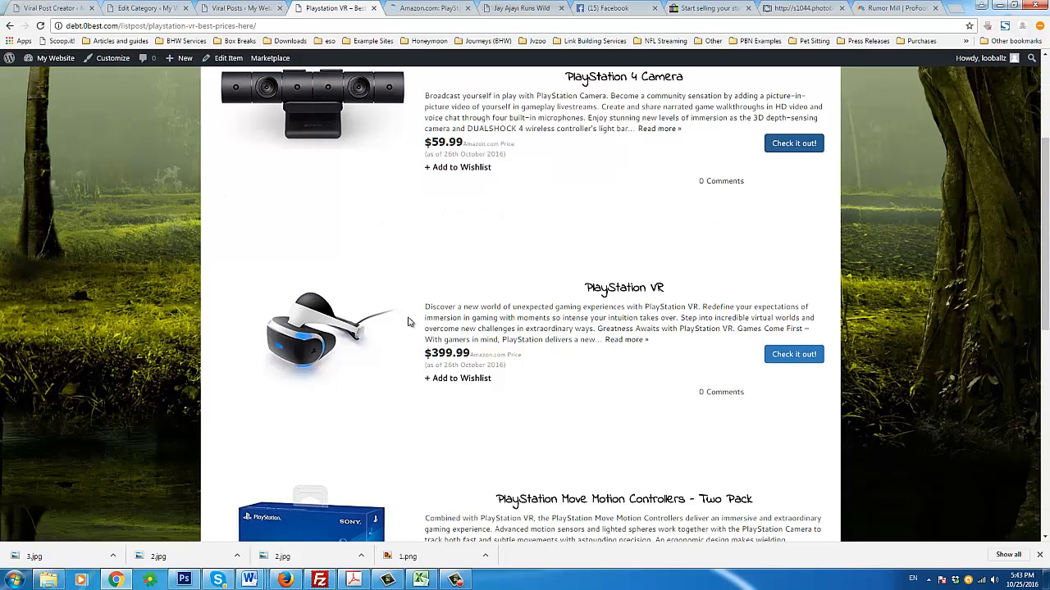
scroll(414, 306, "up", 2)
scroll(468, 295, "down", 3)
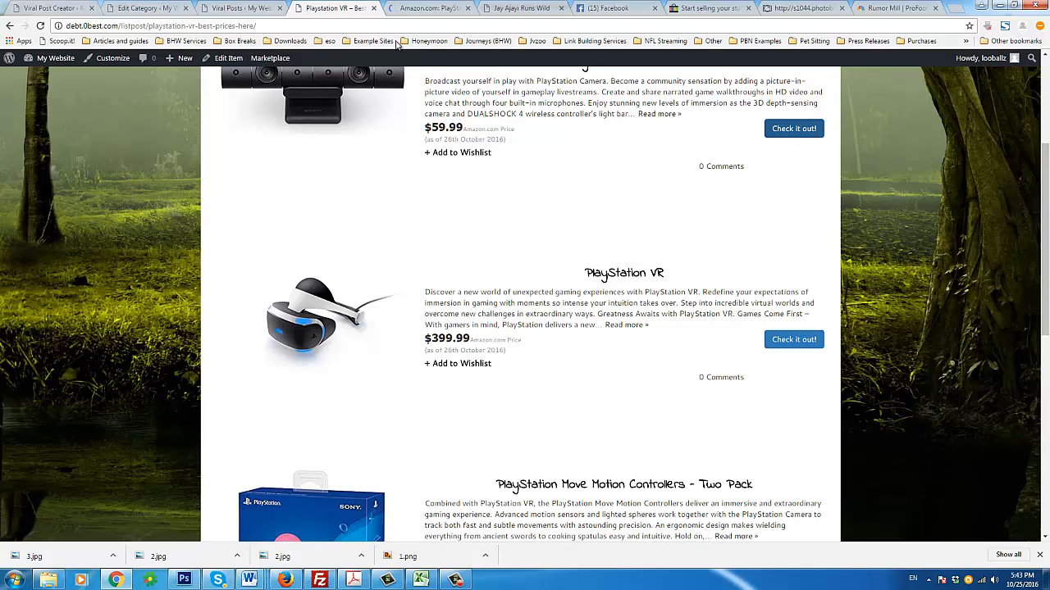
Revisit the PlayStation 4 Camera's open Amazon page, and review the viral post's products down to its tags
left_click(418, 10)
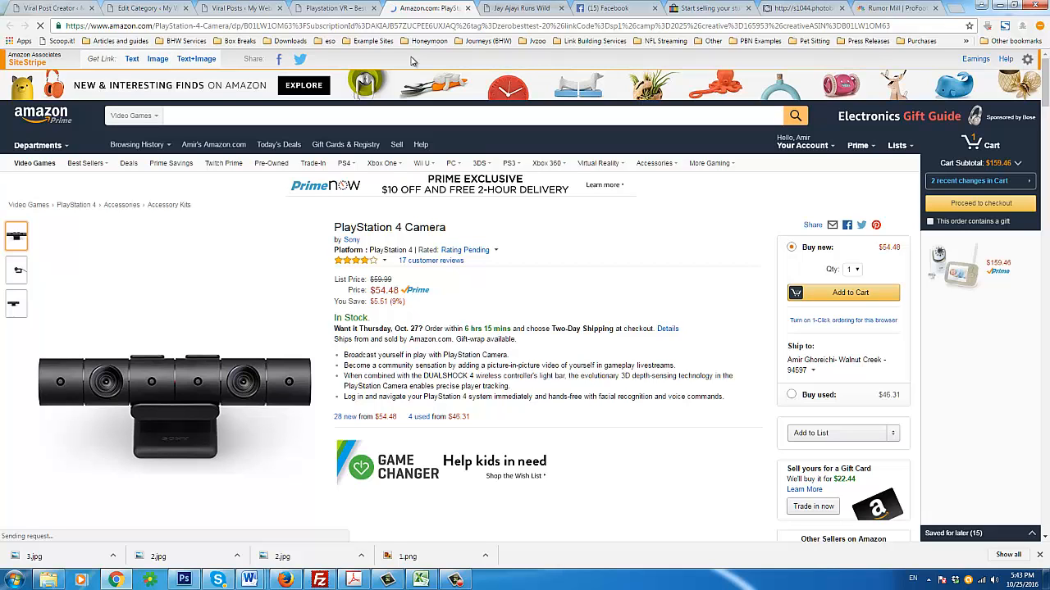
left_click(343, 14)
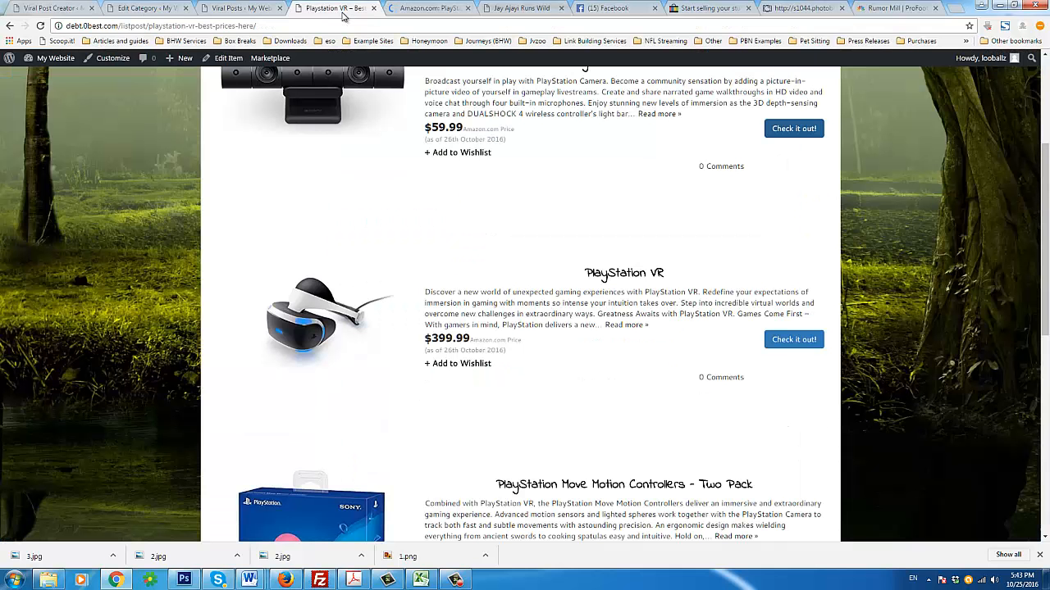
scroll(411, 191, "up", 1)
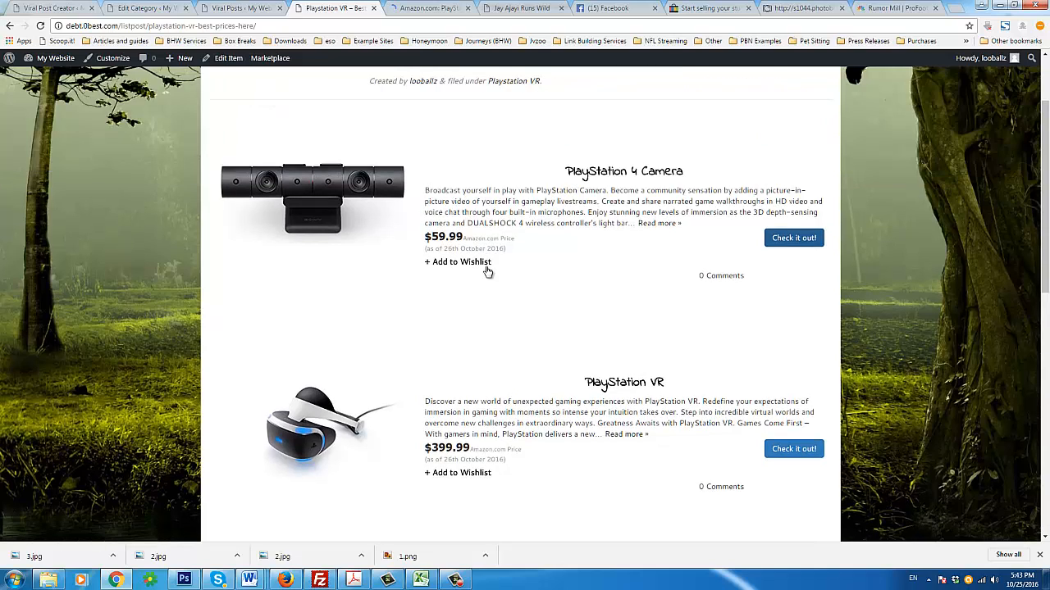
scroll(610, 357, "down", 3)
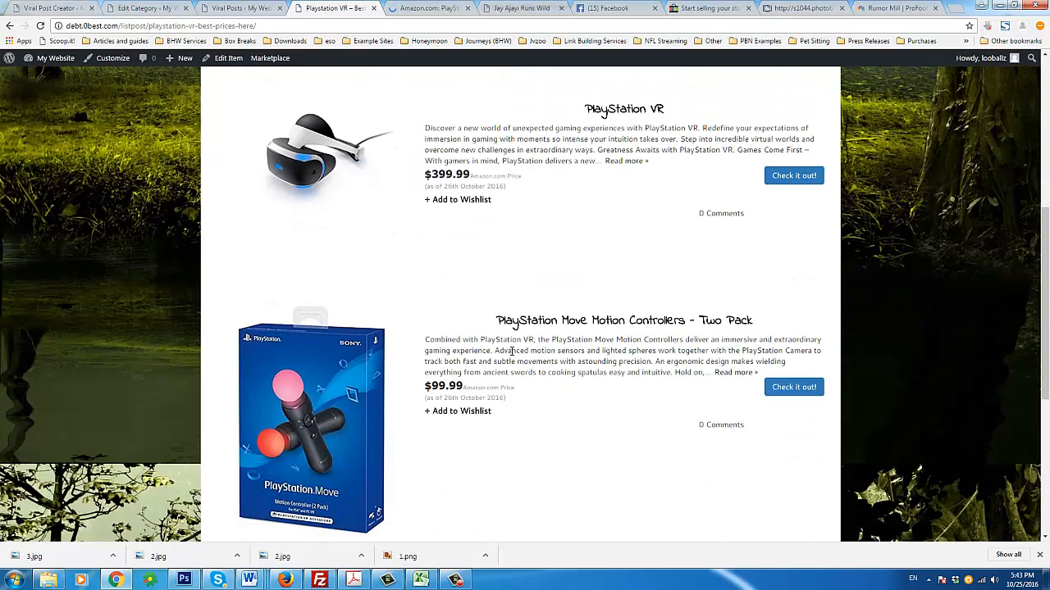
scroll(437, 353, "down", 2)
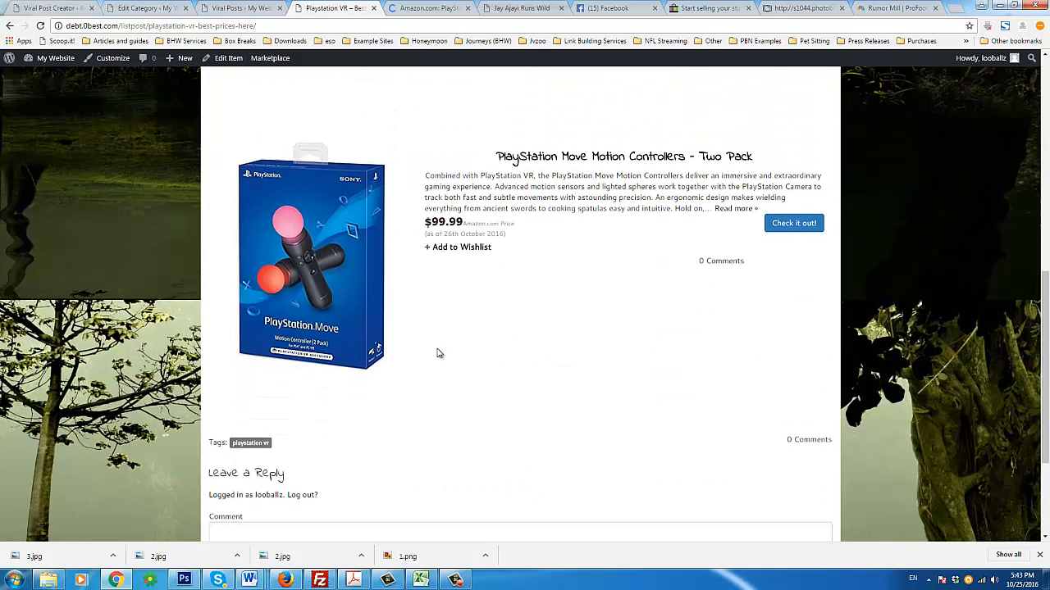
Reduce the browser from full screen to a floating window and minimize the other open application windows to clear the desktop
left_click(1016, 7)
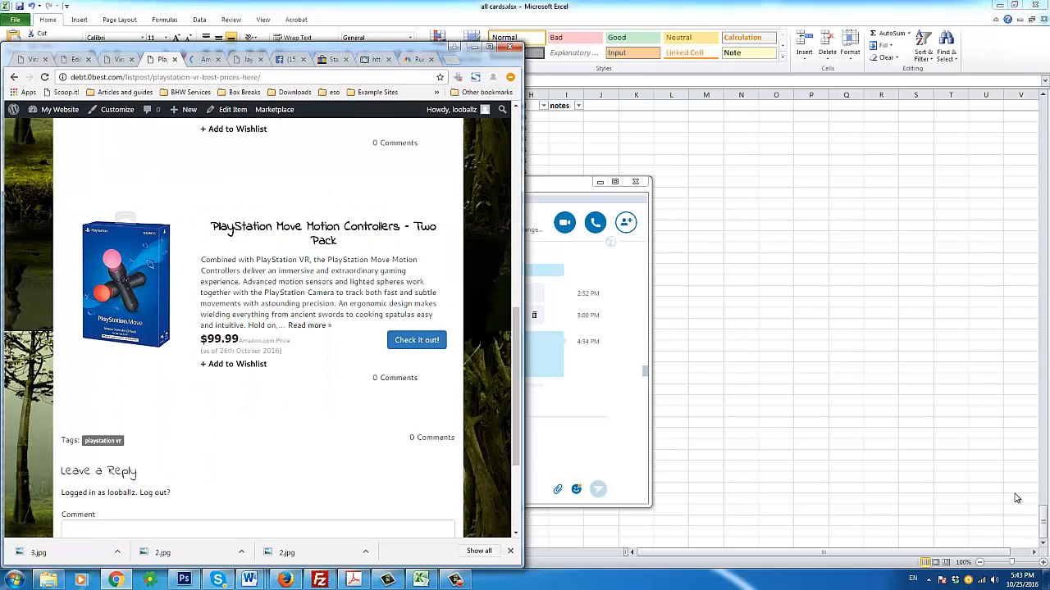
left_click(999, 6)
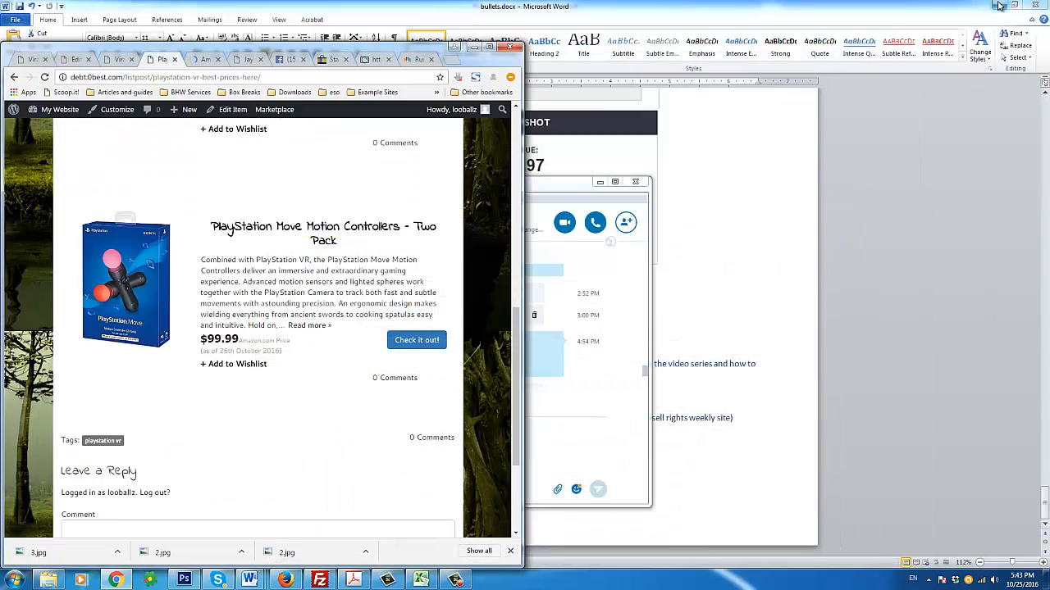
left_click(999, 6)
left_click(999, 6)
left_click(999, 6)
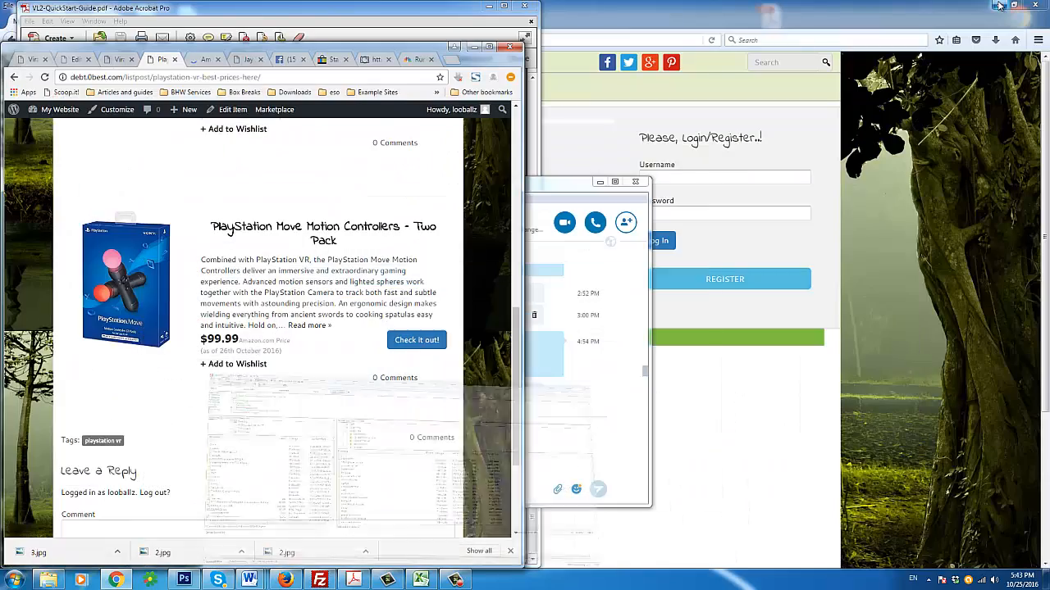
left_click(998, 5)
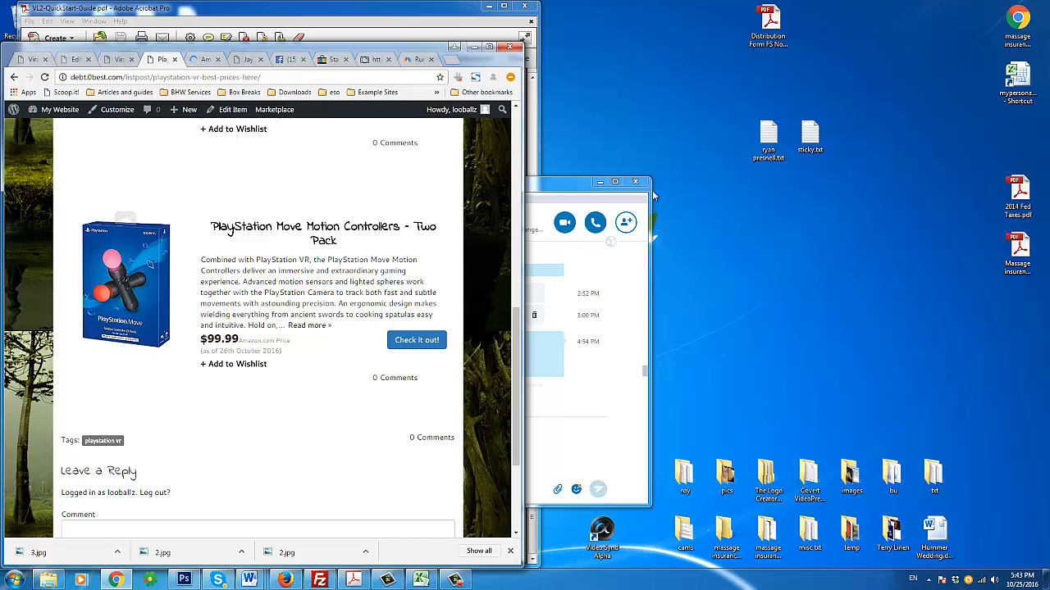
left_click(599, 182)
left_click(489, 6)
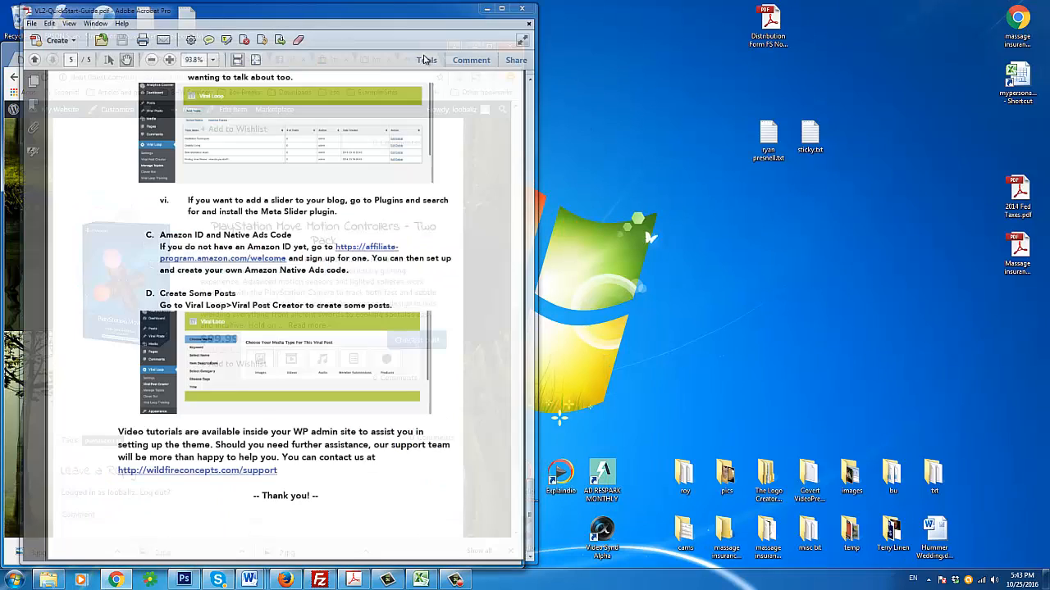
Narrow the browser window to phone width to check the post's mobile layout down to the comment form, and maximize it again
left_click_drag(437, 63, 552, 30)
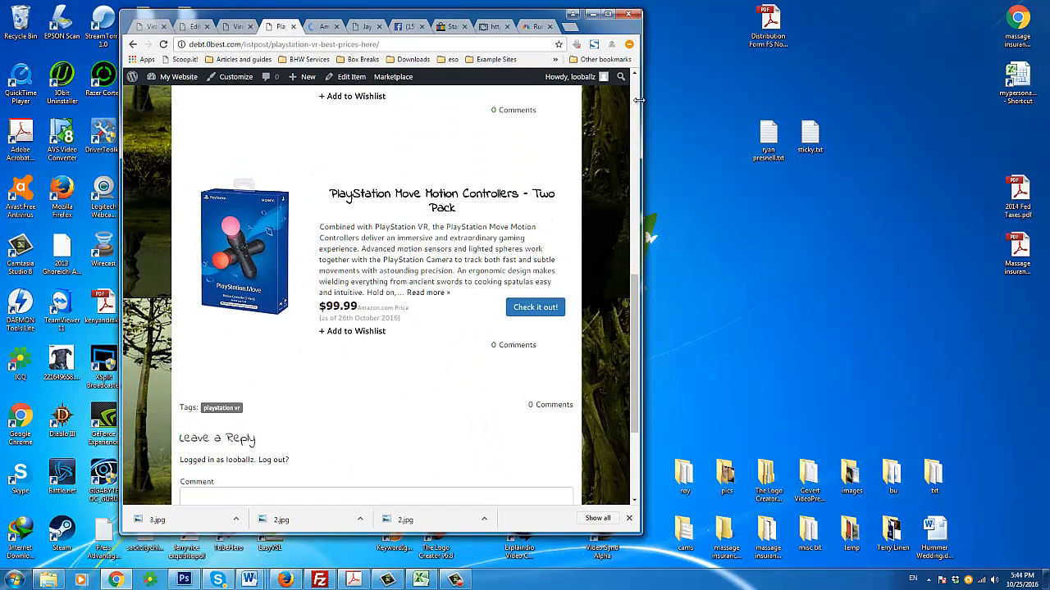
left_click_drag(638, 100, 303, 129)
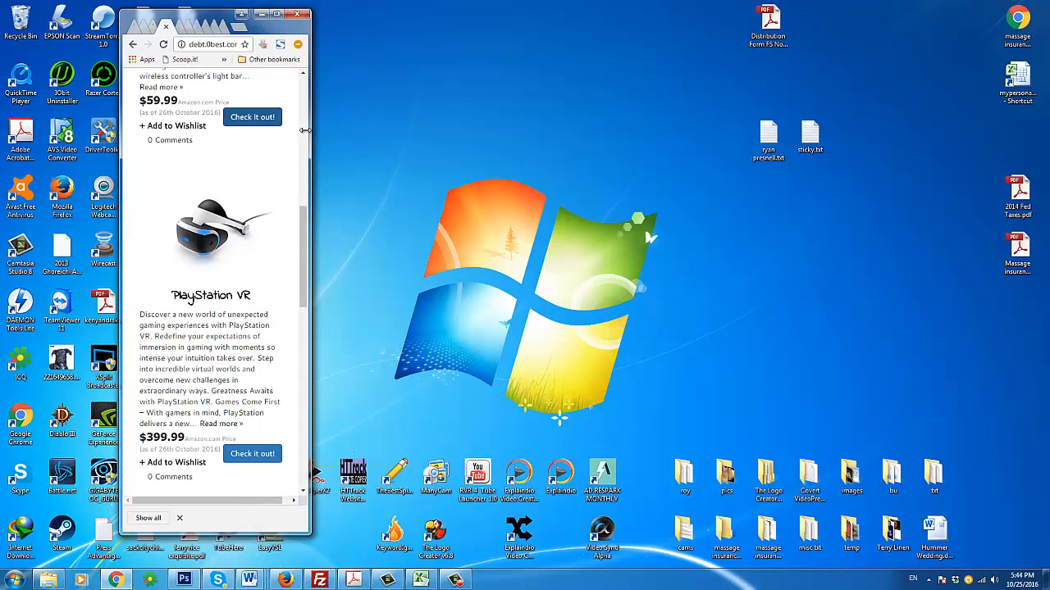
left_click_drag(303, 219, 314, 310)
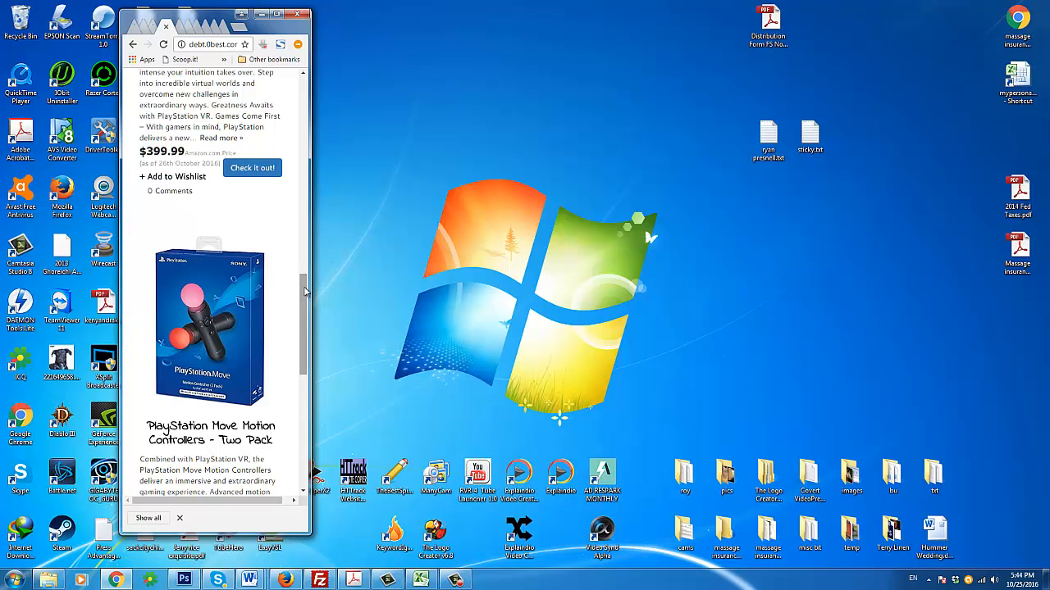
left_click_drag(303, 289, 284, 398)
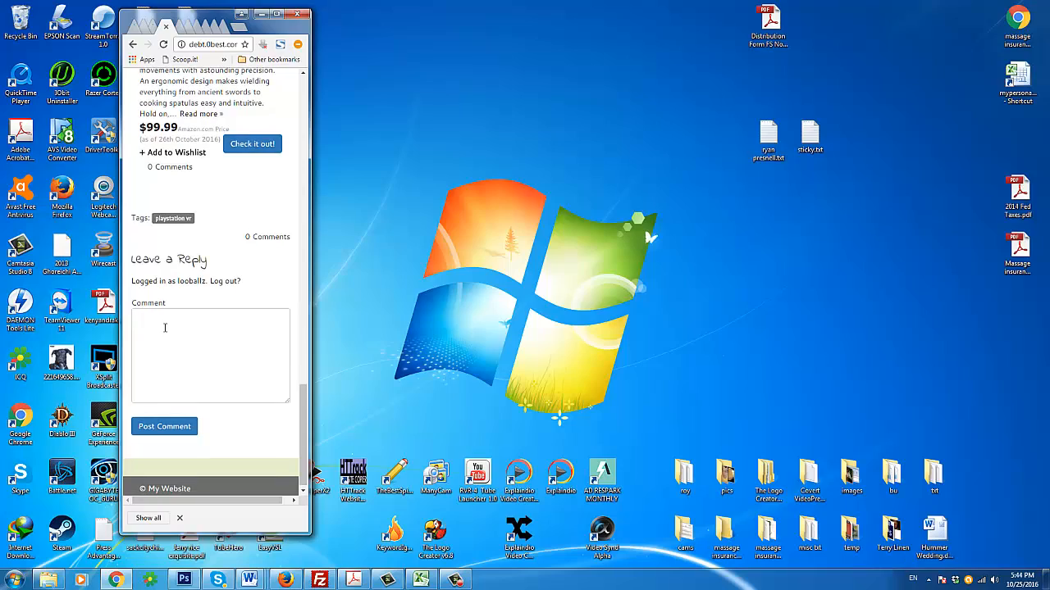
left_click(276, 14)
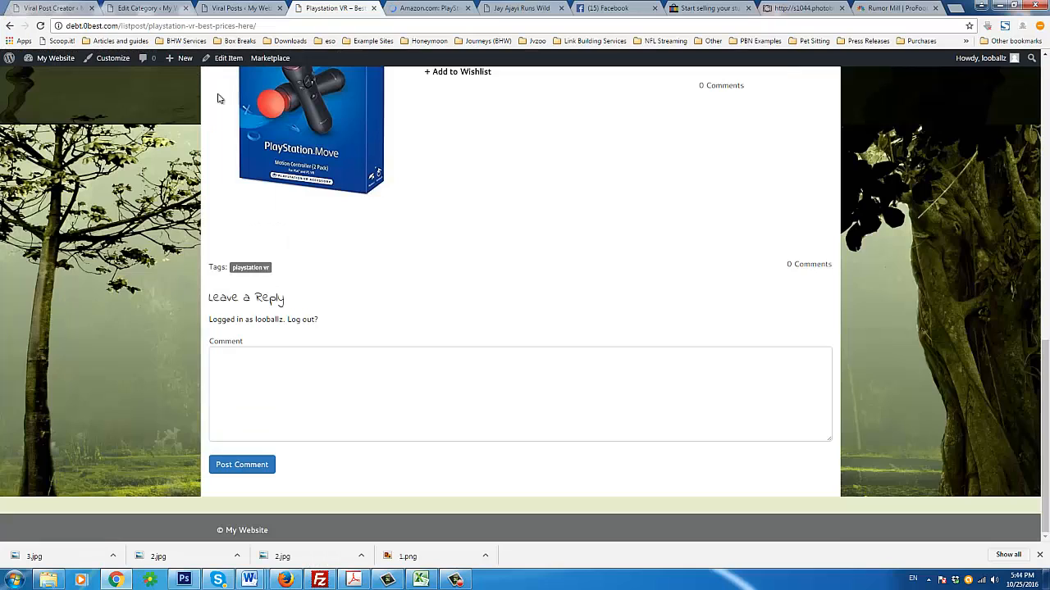
scroll(269, 152, "up", 10)
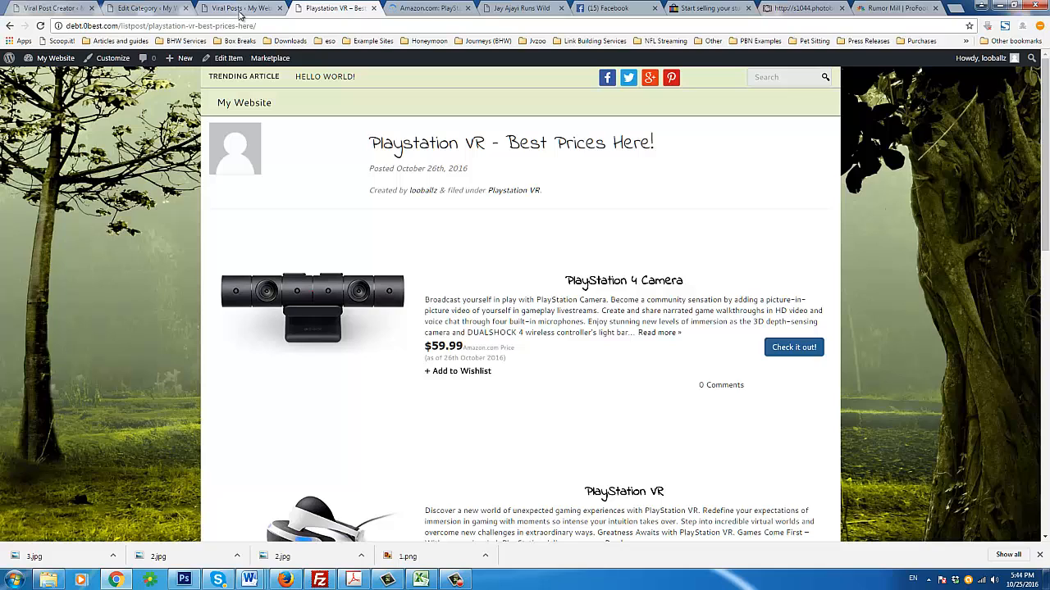
Review the Viral Loop options from the Viral Posts admin list, and return to the Politics category's edit page
left_click(240, 10)
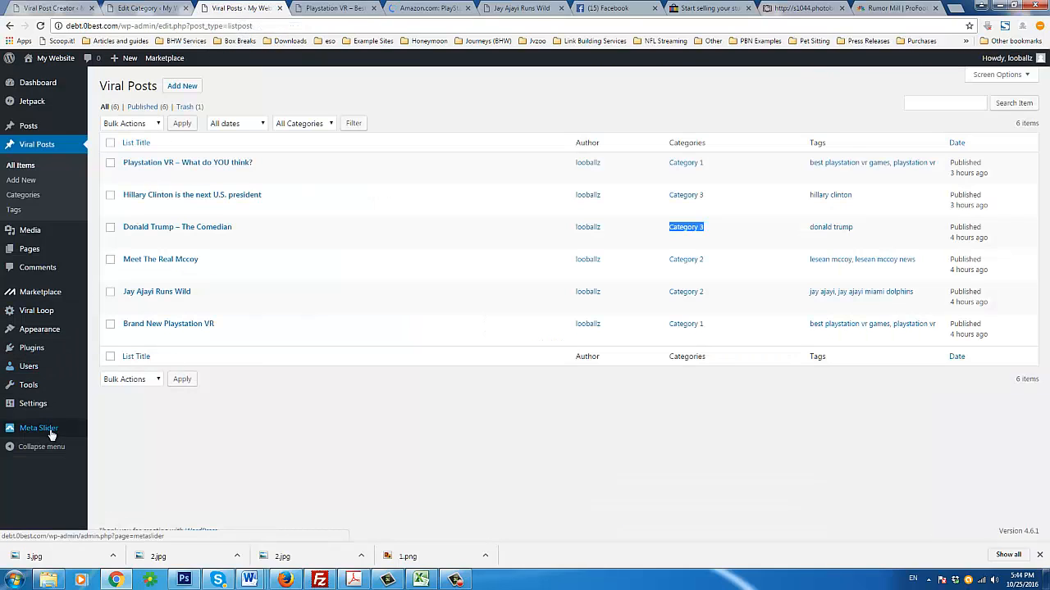
mouse_move(52, 312)
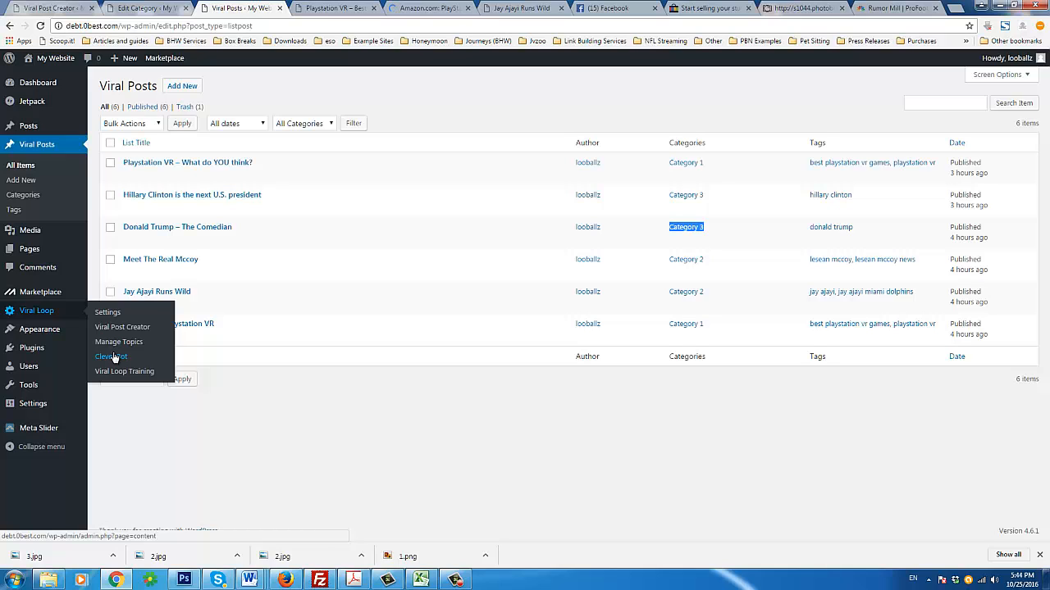
left_click(153, 8)
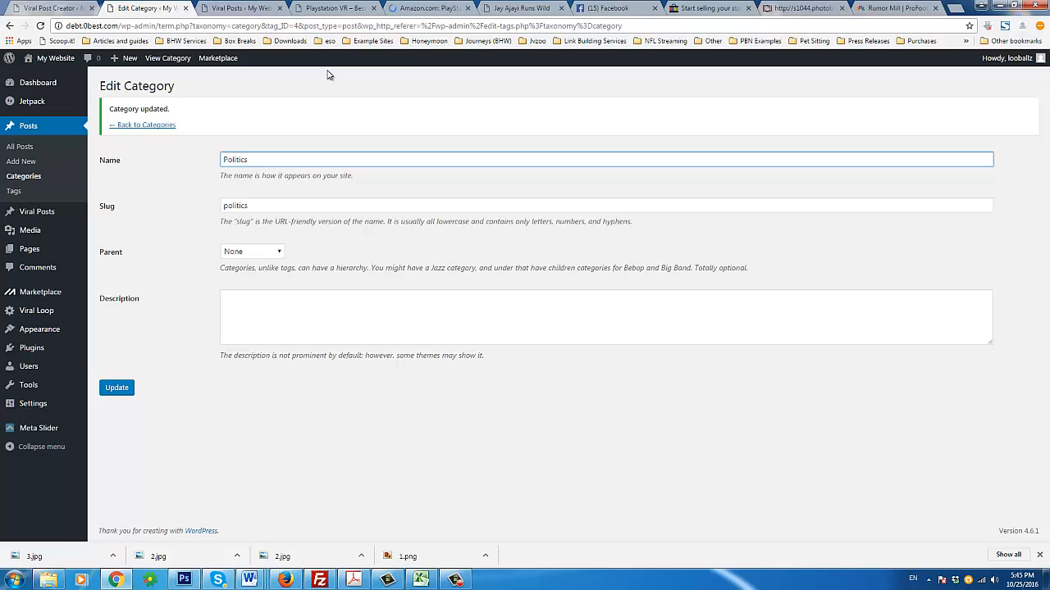
triple_click(164, 107)
left_click(236, 111)
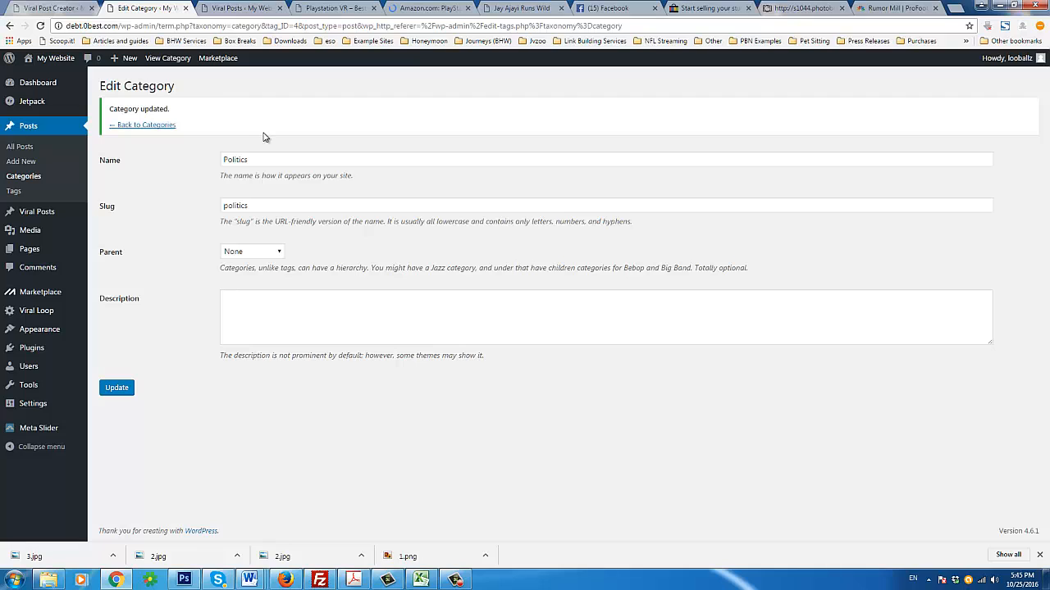